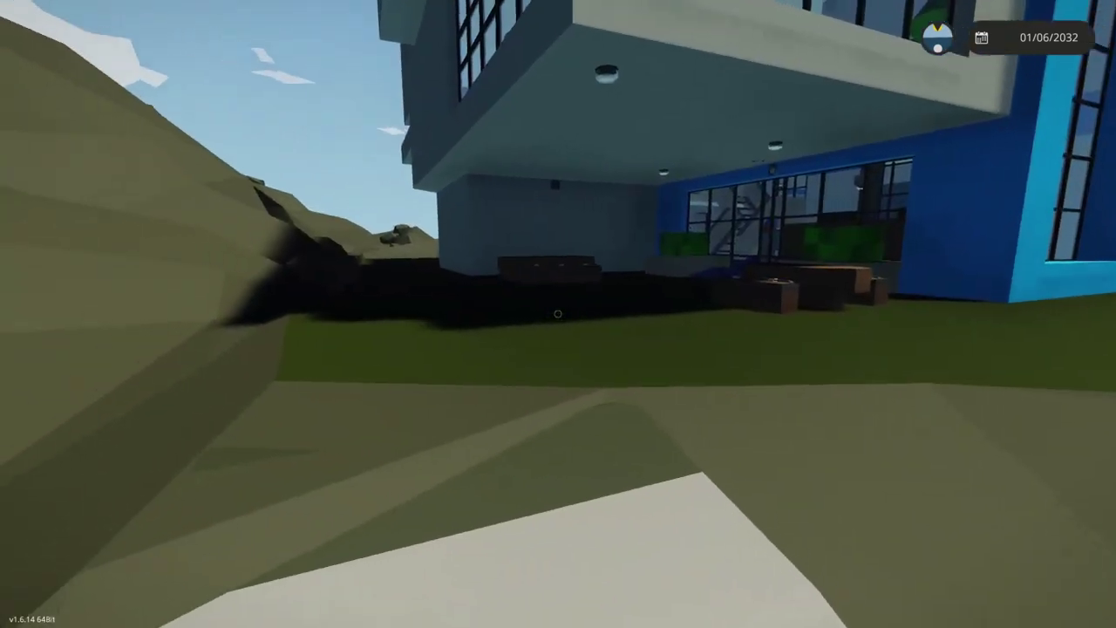
# Walk from the grass into the OMUA building's lobby and up to the reception desk.
pyautogui.press('w')
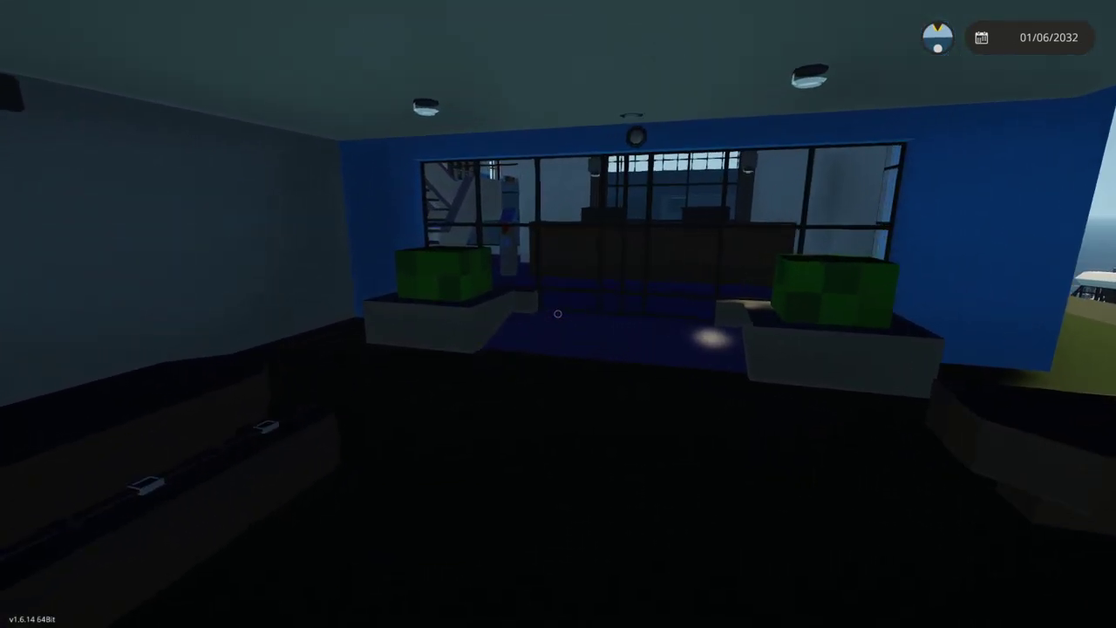
pyautogui.press('w')
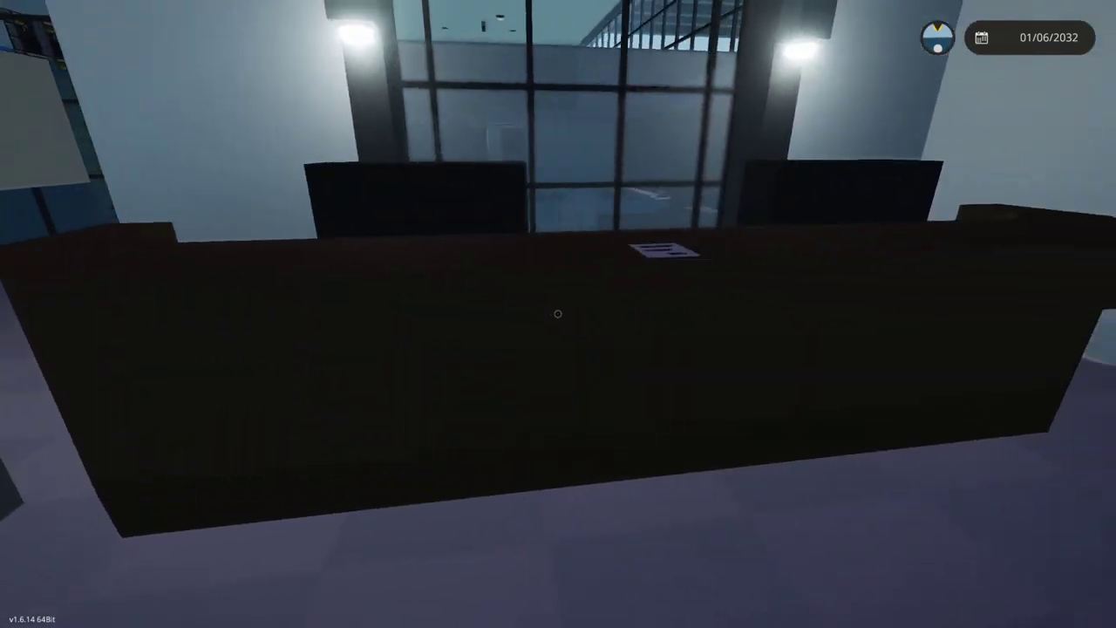
pyautogui.press('w')
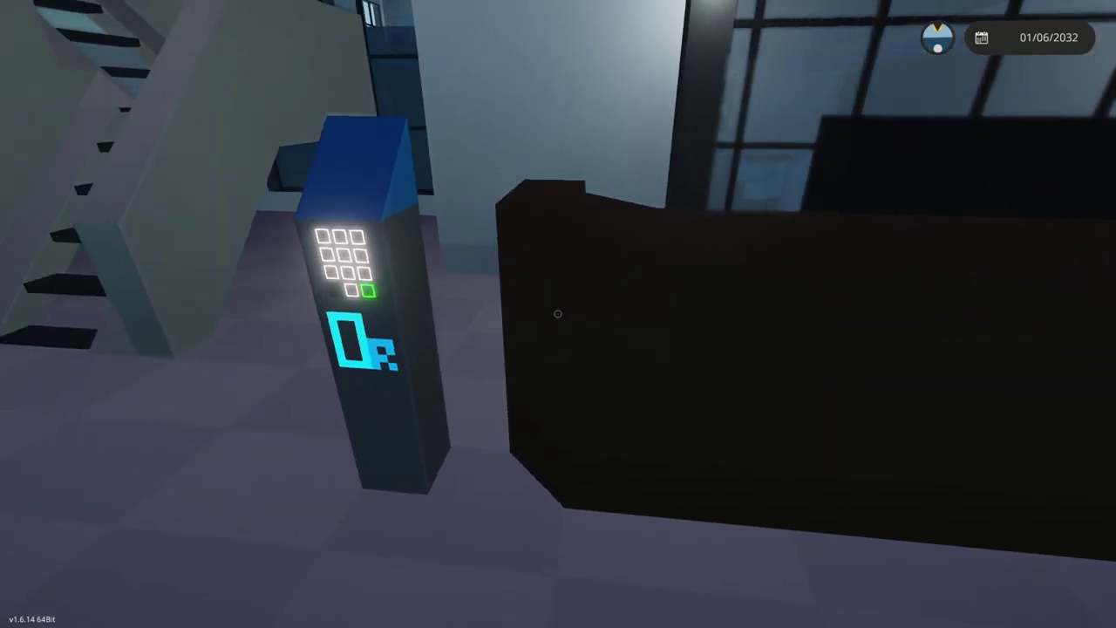
# Examine the OMUA rank access keypad beside the reception desk from several sides.
pyautogui.moveTo(558, 314)
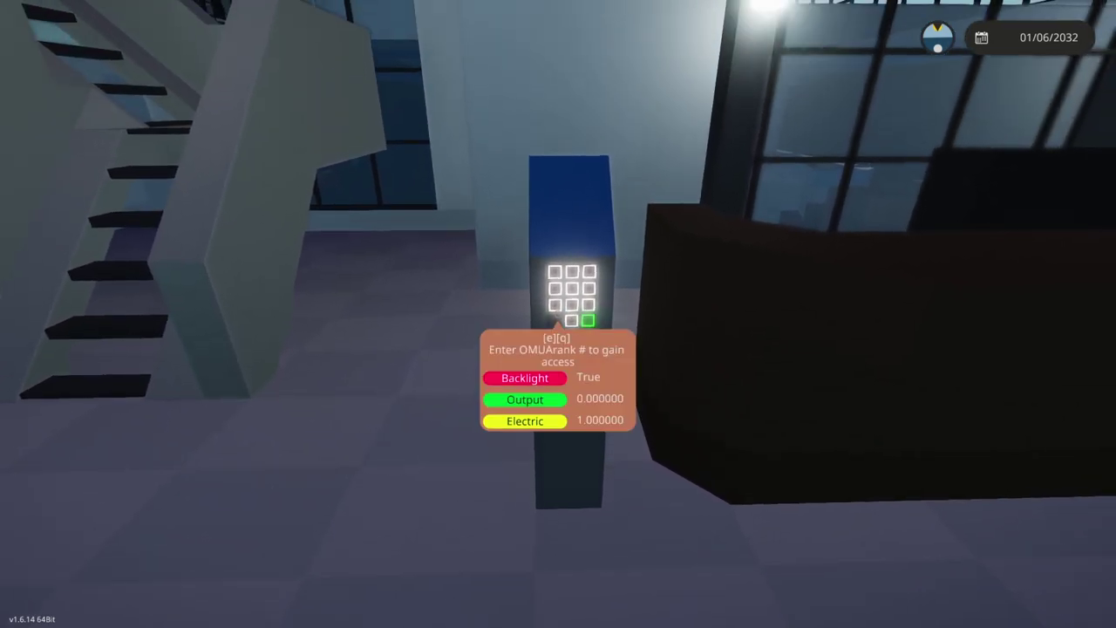
pyautogui.press('a')
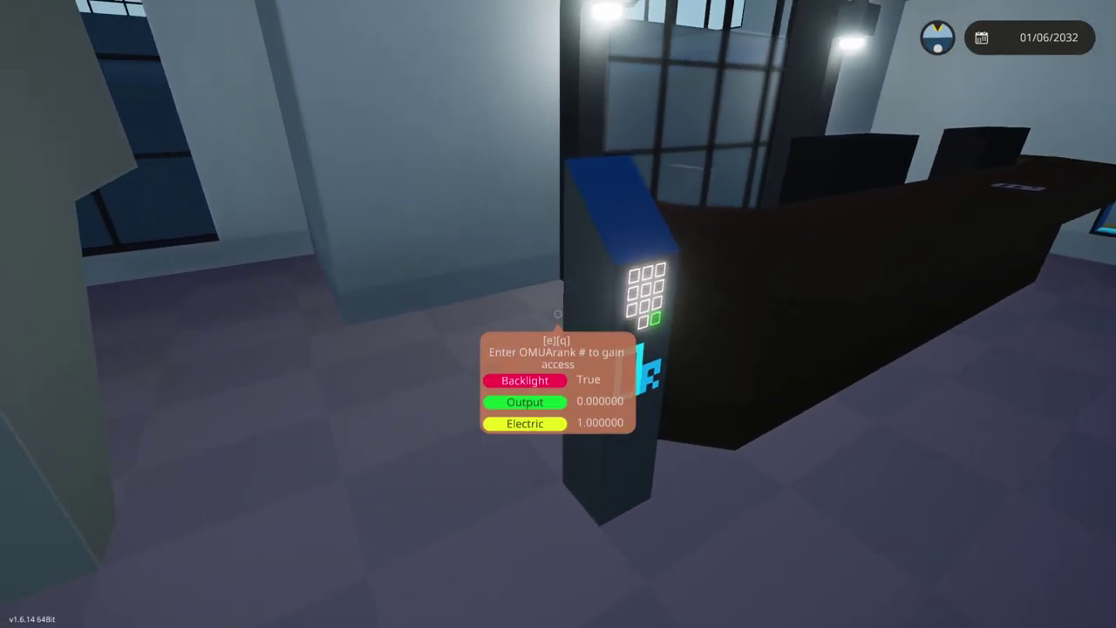
pyautogui.press('a')
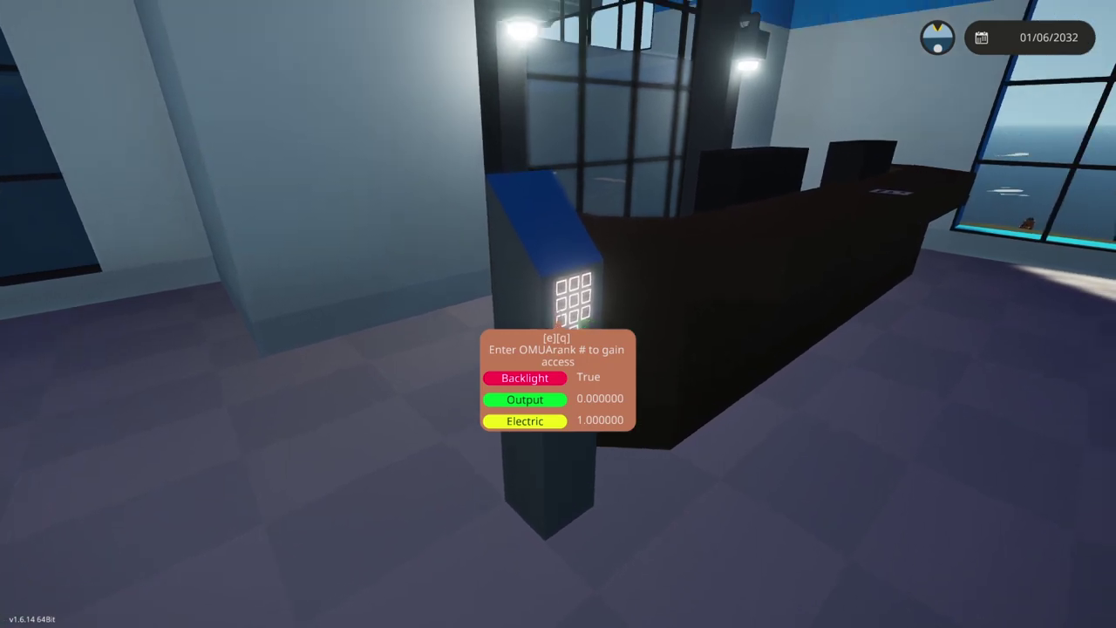
pyautogui.press('a')
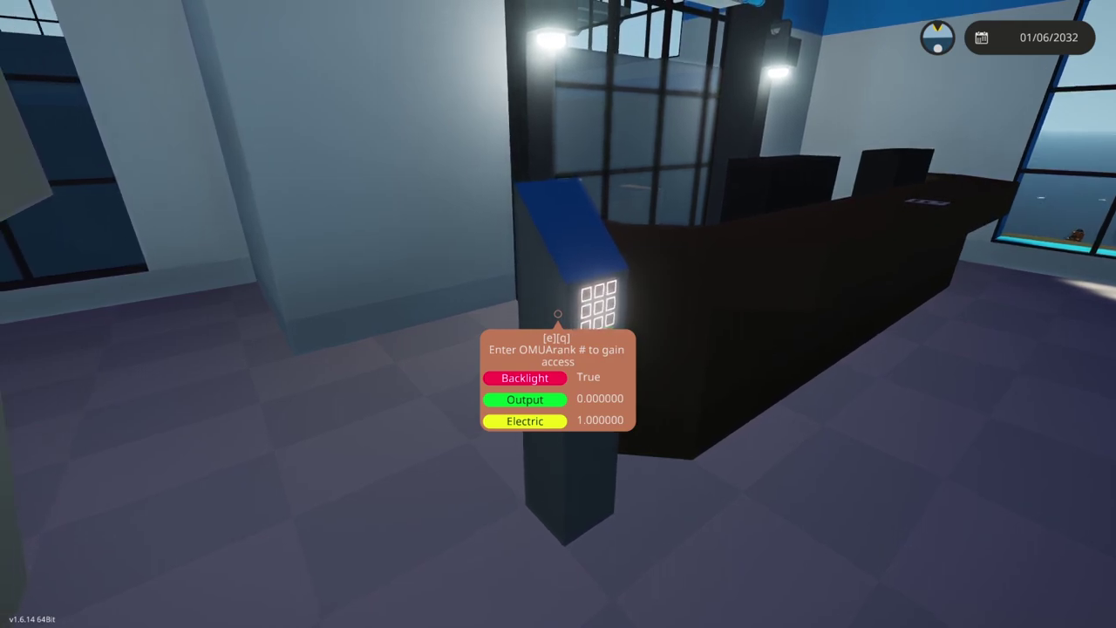
pyautogui.press('a')
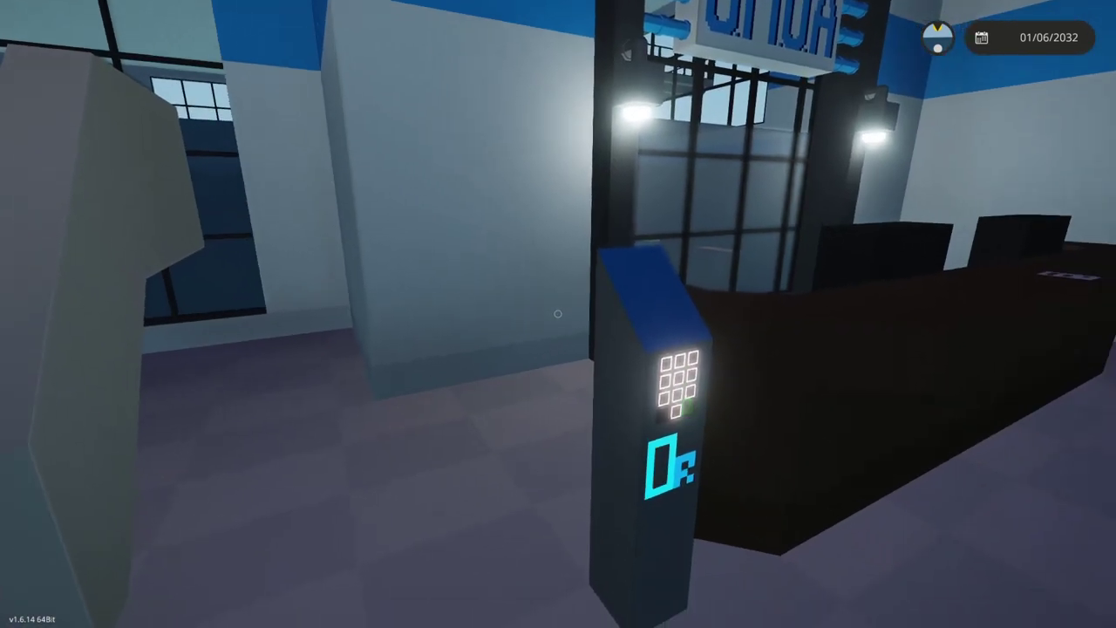
# Visit the security office window, read the notice on its counter, and look over the room behind the glass.
pyautogui.moveTo(558, 314)
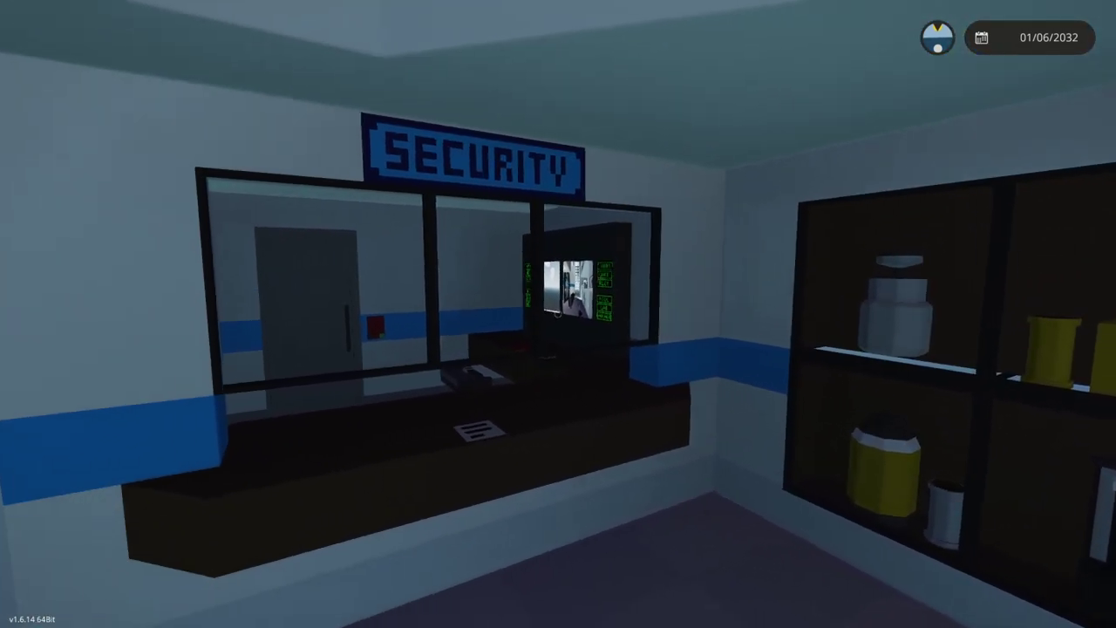
pyautogui.press('w')
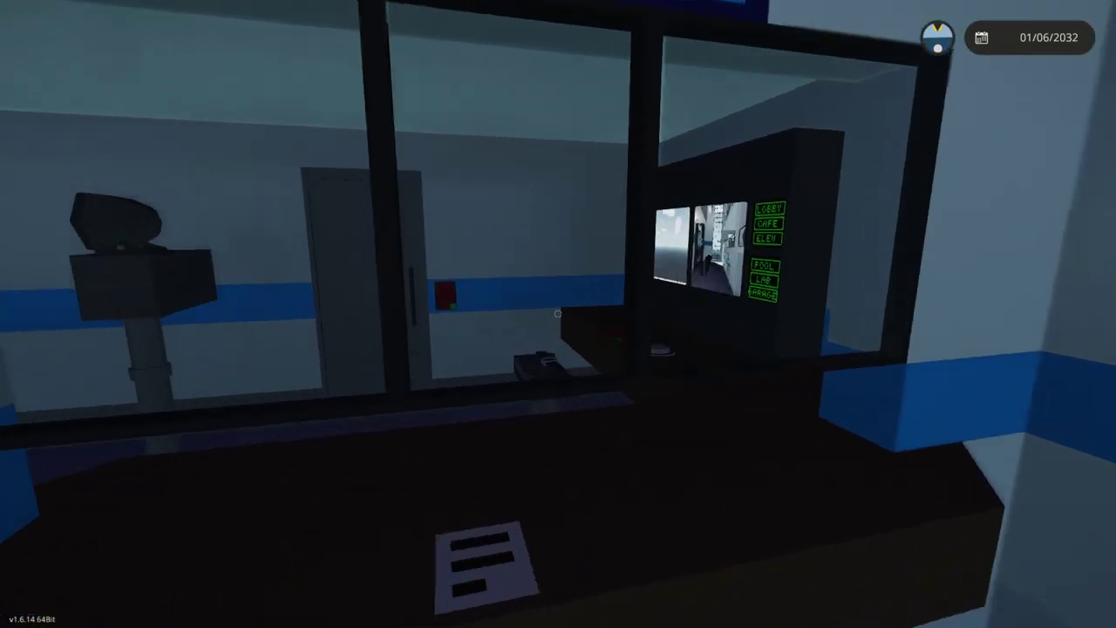
pyautogui.moveTo(557, 314)
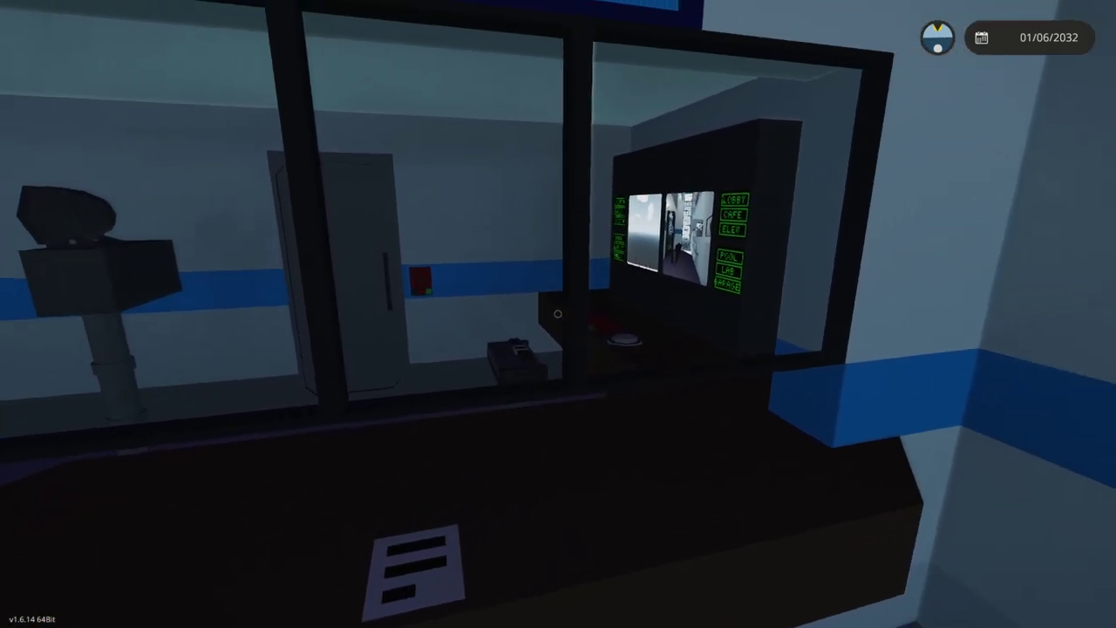
pyautogui.press('s')
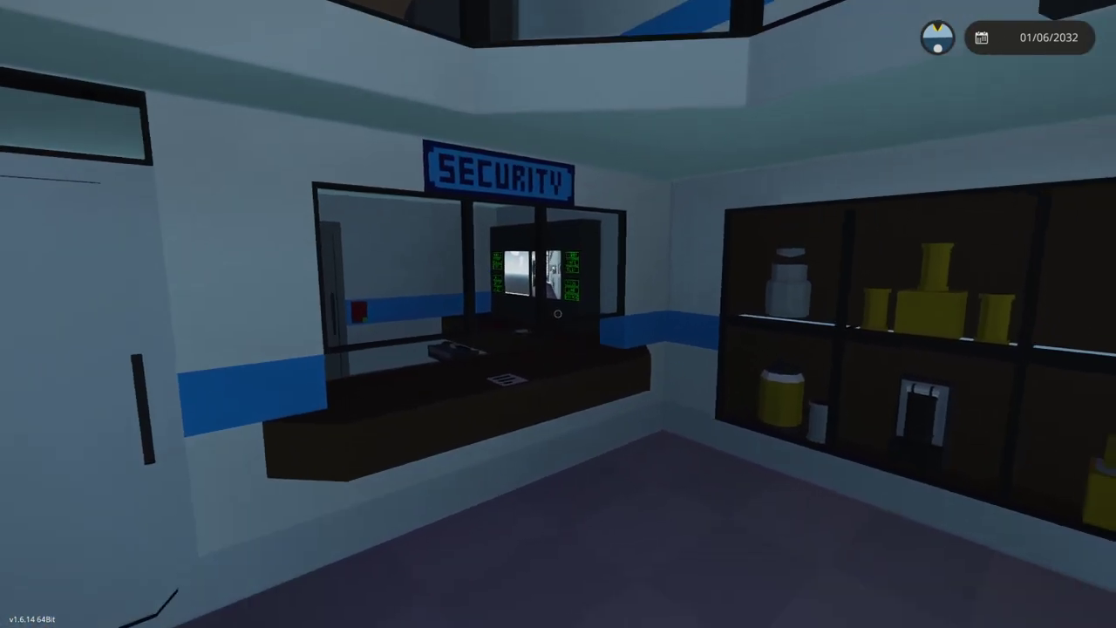
pyautogui.press('w')
pyautogui.press('w')
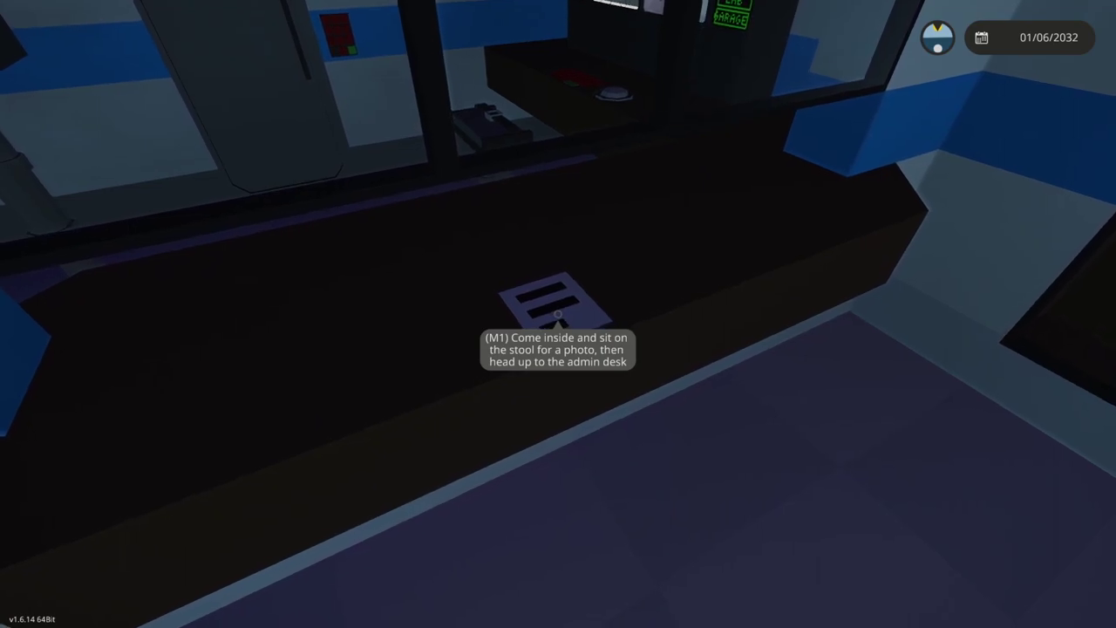
pyautogui.press('w')
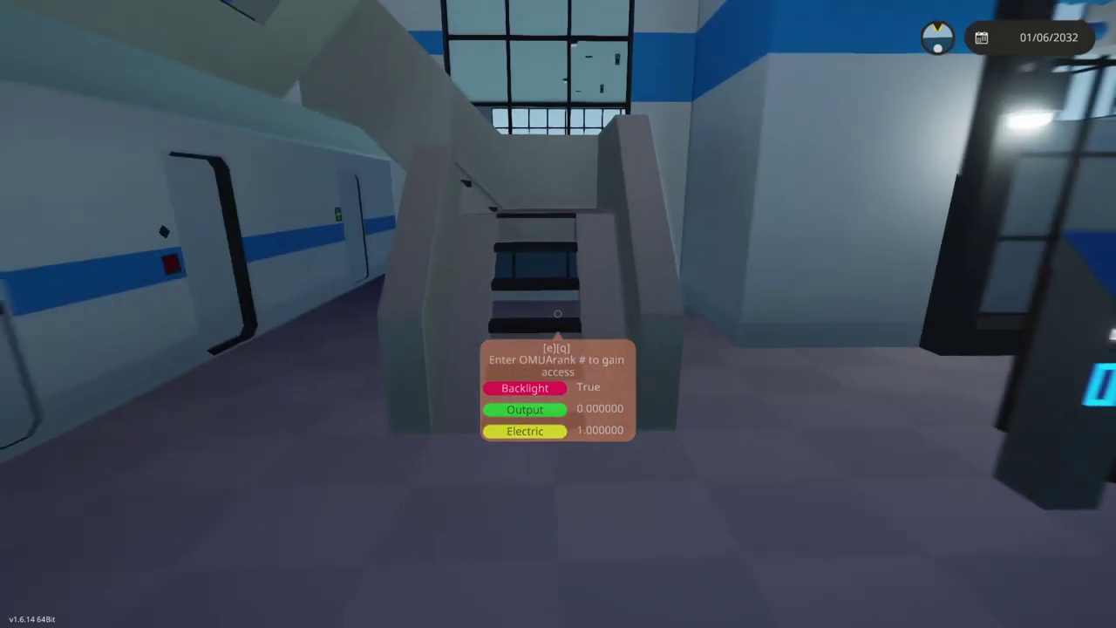
pyautogui.press('w')
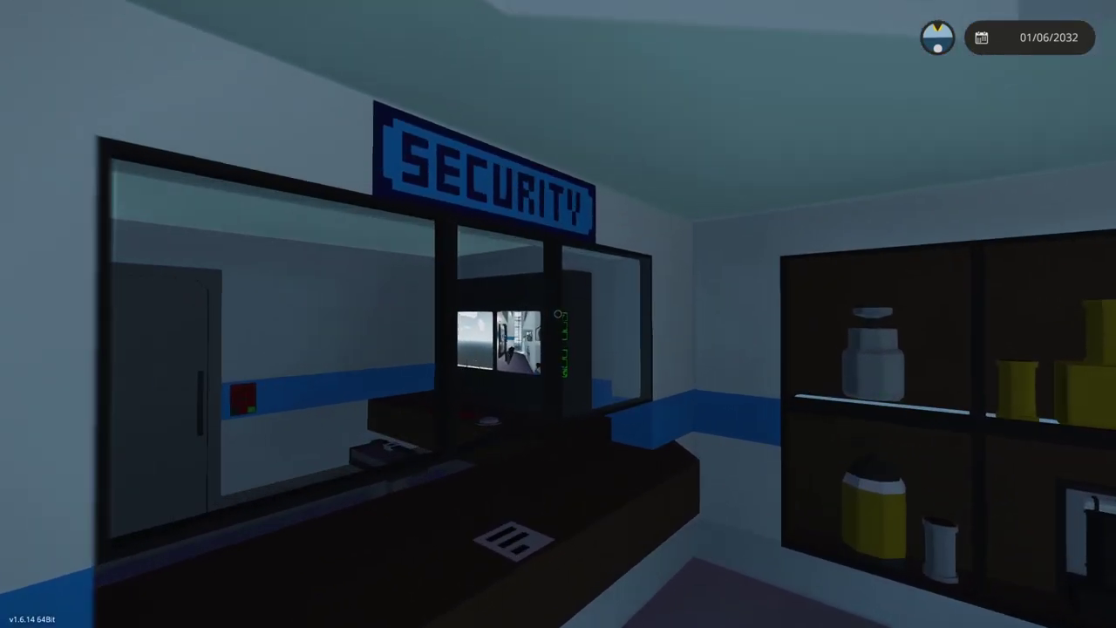
pyautogui.press('w')
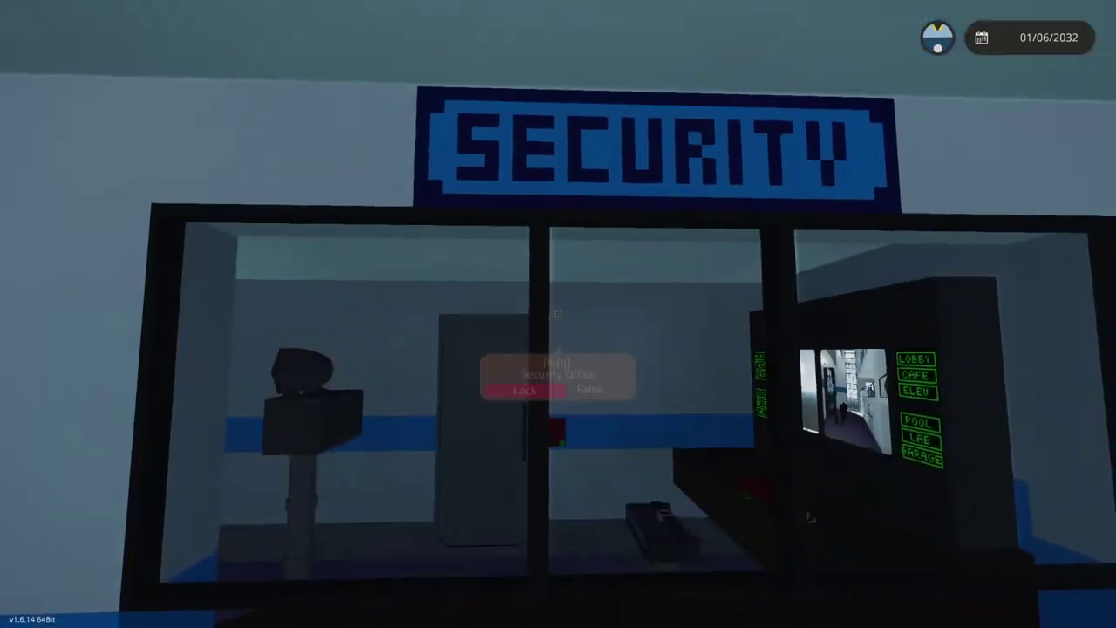
pyautogui.press('w')
# Walk down the corridor to the classroom marked L, view its desks and whiteboard, and return to its doorway.
pyautogui.press('w')
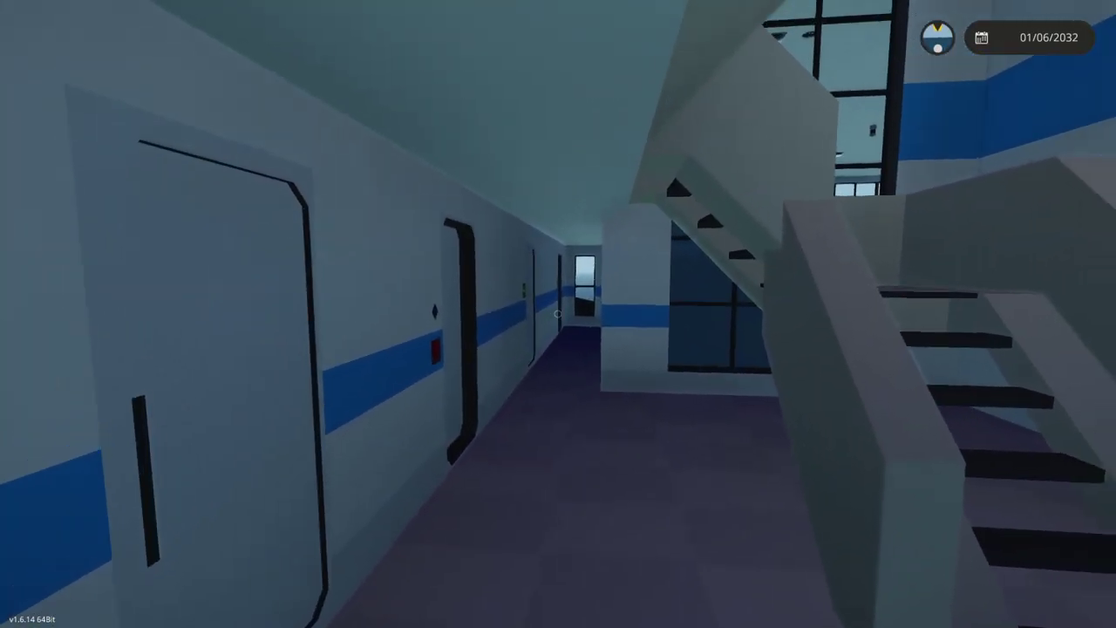
pyautogui.press('w')
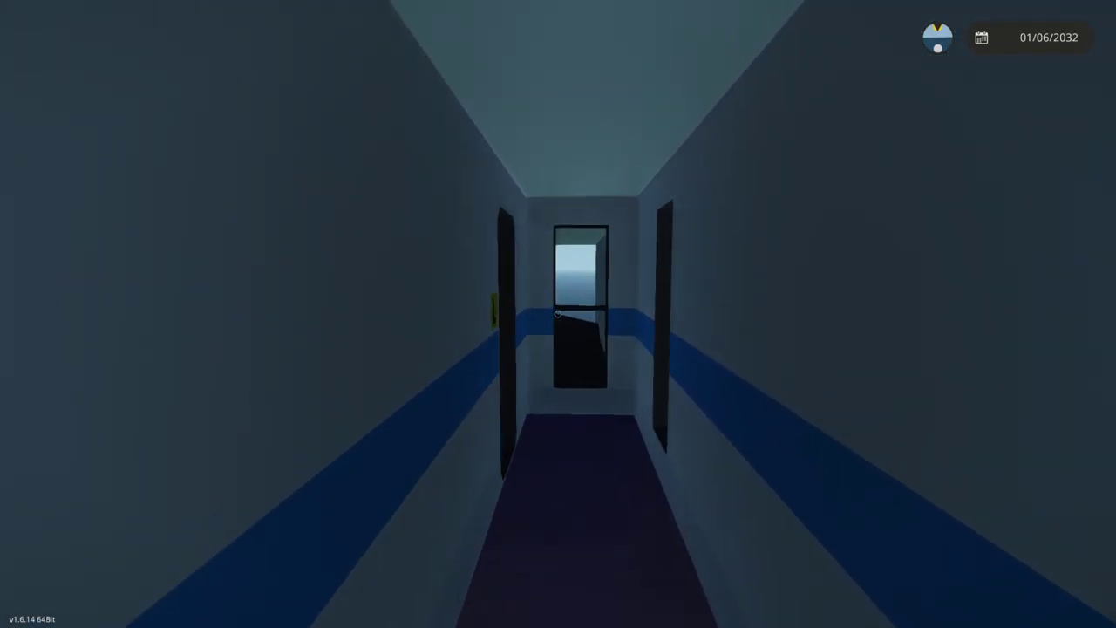
pyautogui.press('w')
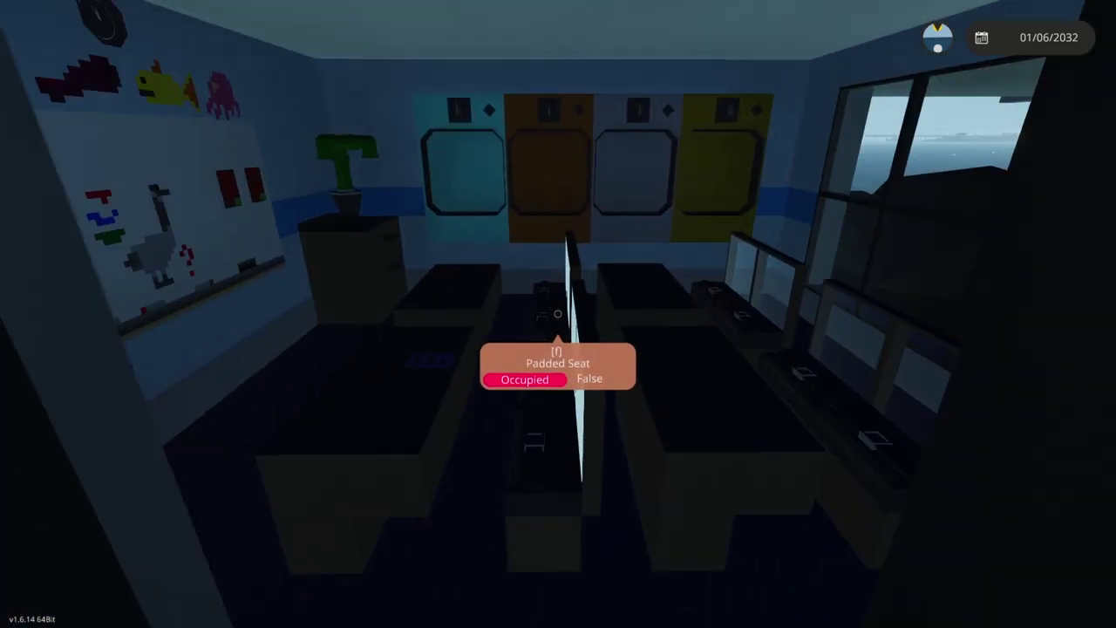
pyautogui.press('w')
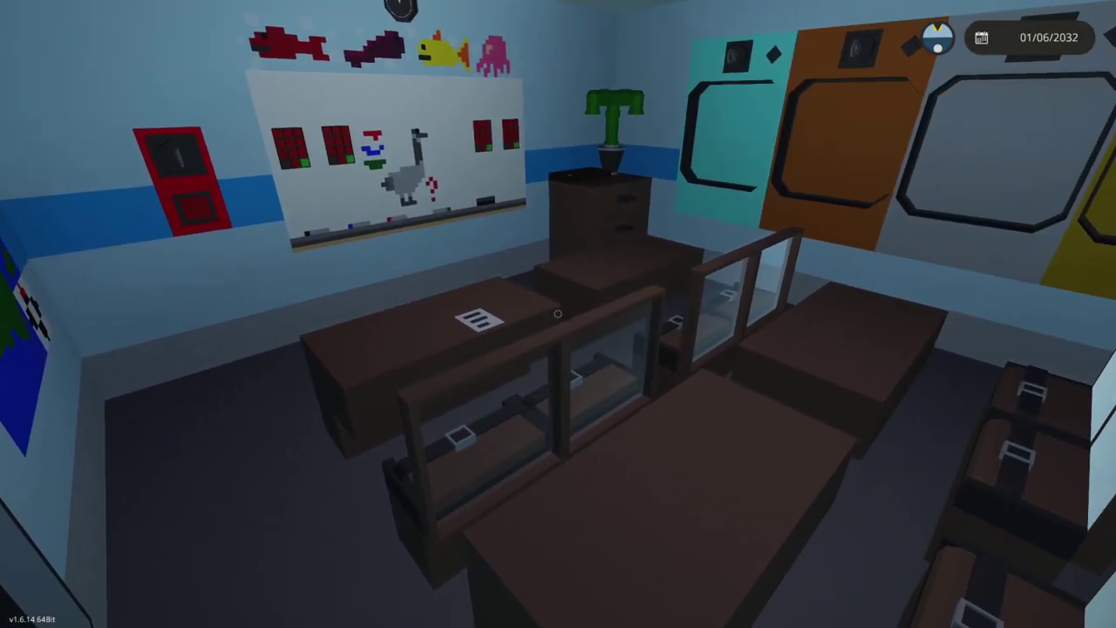
pyautogui.press('w')
pyautogui.press('w')
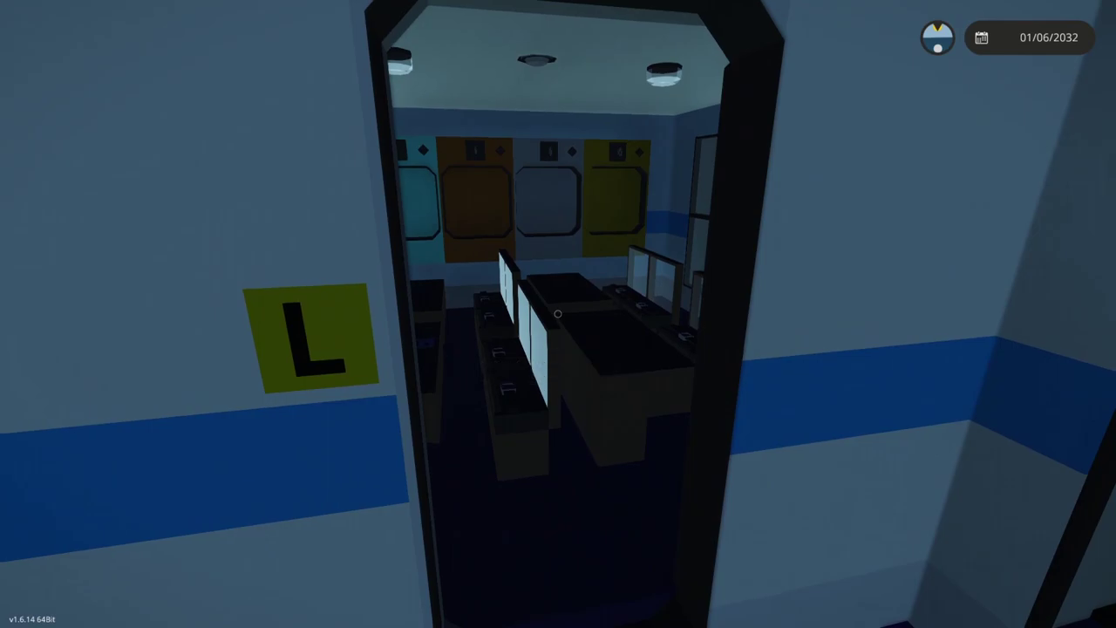
# Override the current time to 20:12 in the custom options and step back from the classroom door.
pyautogui.press('Escape')
pyautogui.click(520, 142)
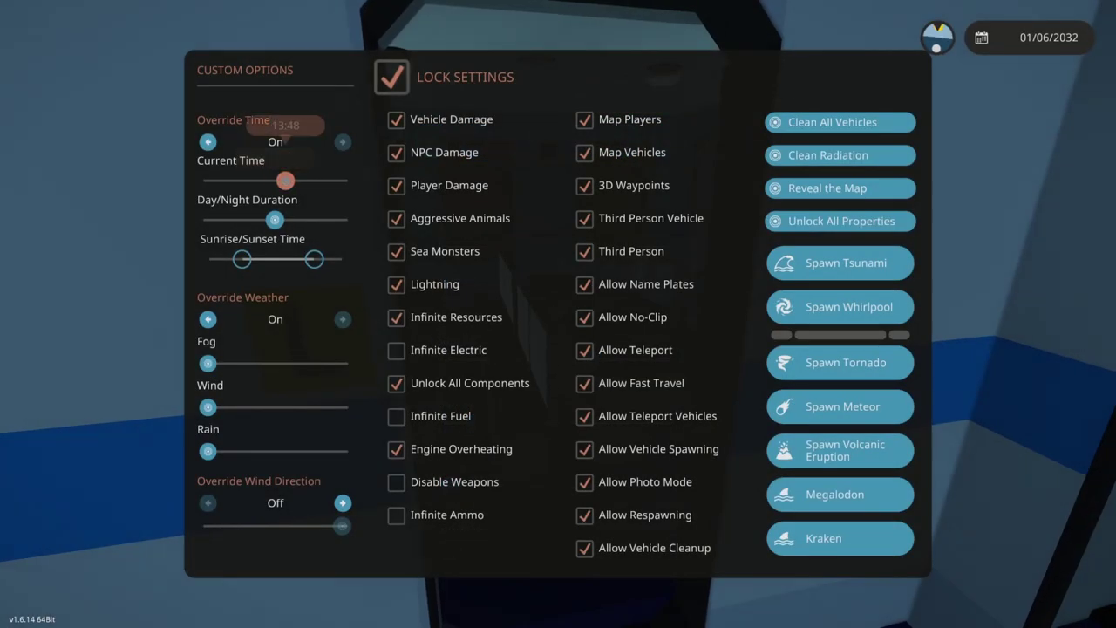
pyautogui.moveTo(285, 181); pyautogui.dragTo(321, 180)
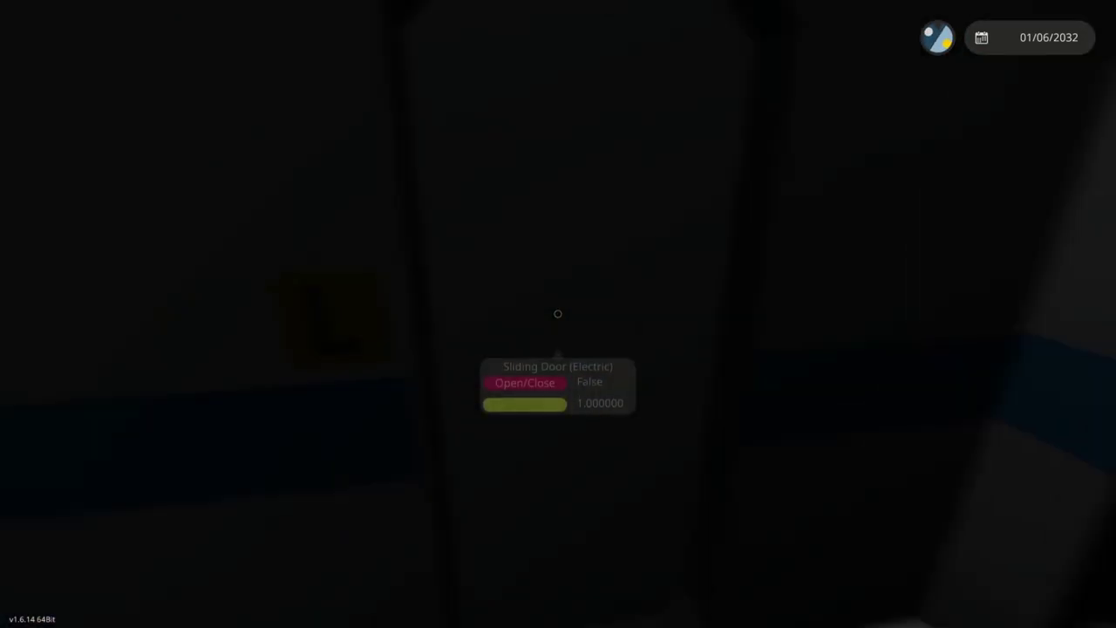
pyautogui.press('s')
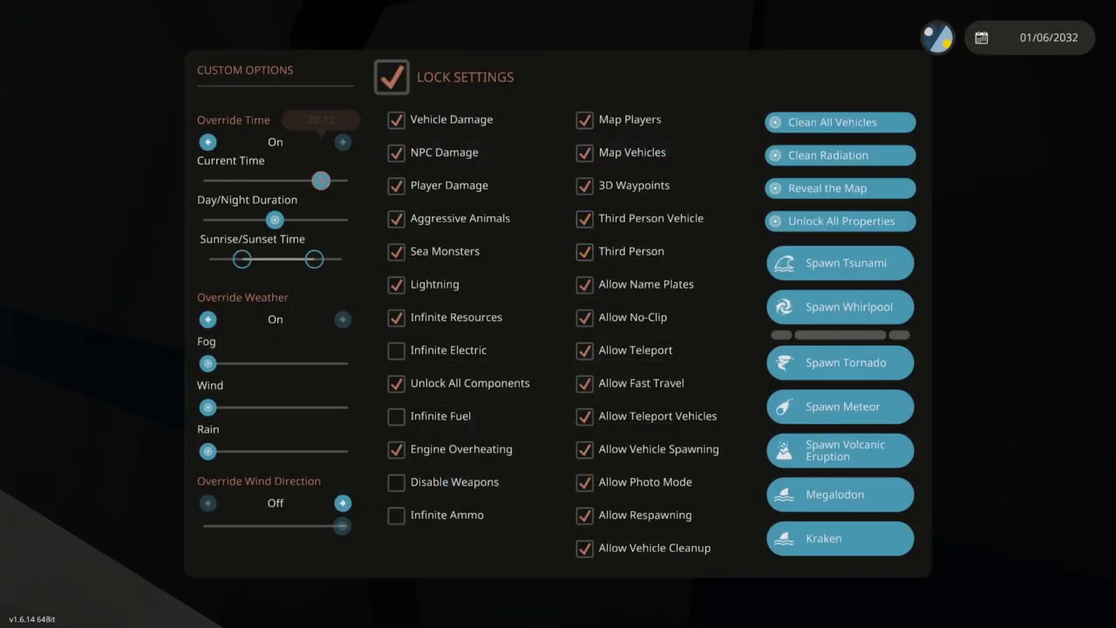
# Set the overridden current time to 12:09 and leave the custom options.
pyautogui.moveTo(321, 180); pyautogui.dragTo(264, 180)
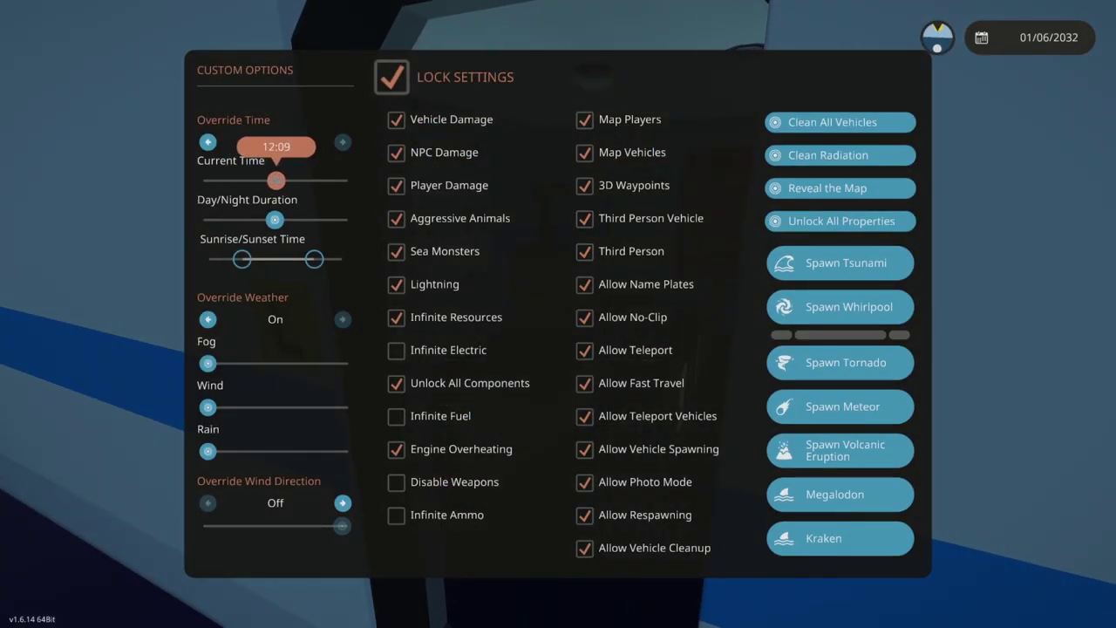
pyautogui.press('Escape')
# Look around the lobby and up its stairwell, and walk back down the corridor into the classroom.
pyautogui.press('w')
pyautogui.press('w')
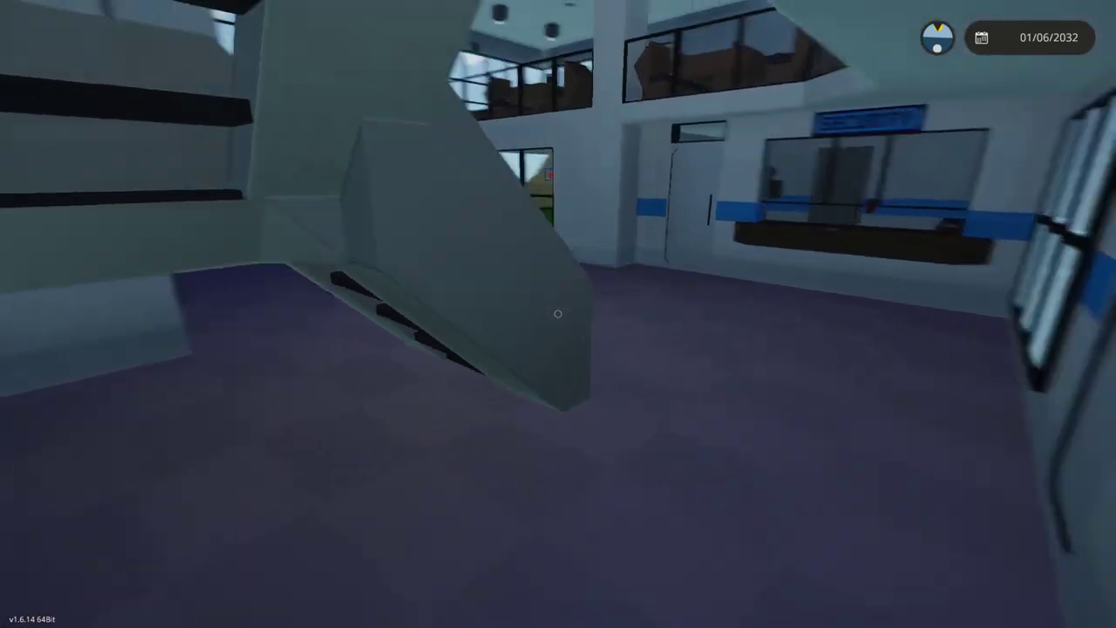
pyautogui.press('s')
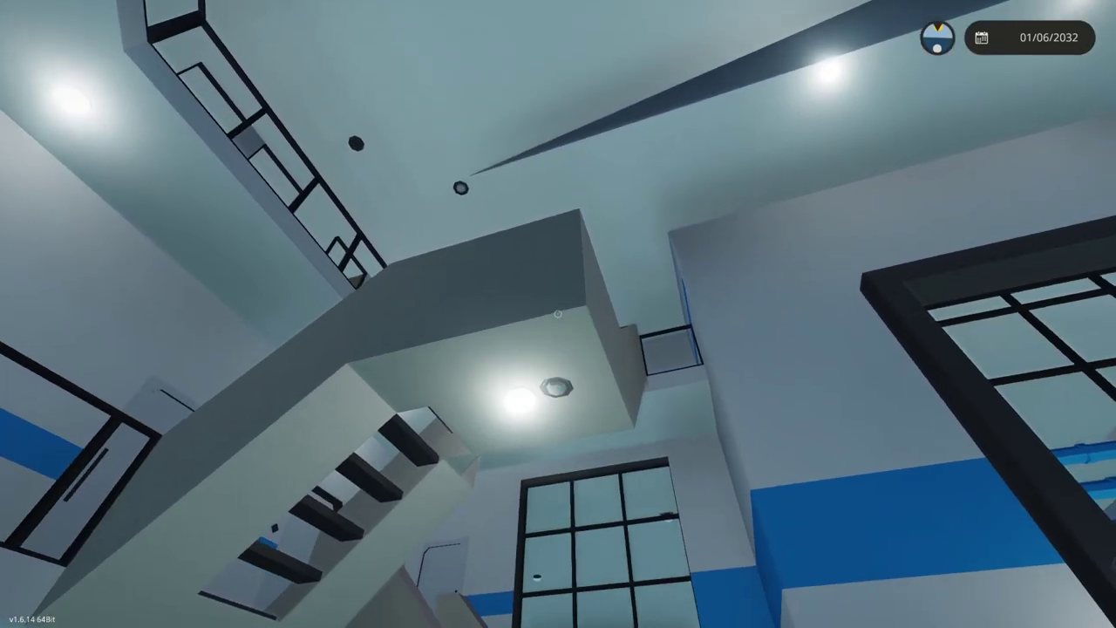
pyautogui.press('w')
pyautogui.press('w')
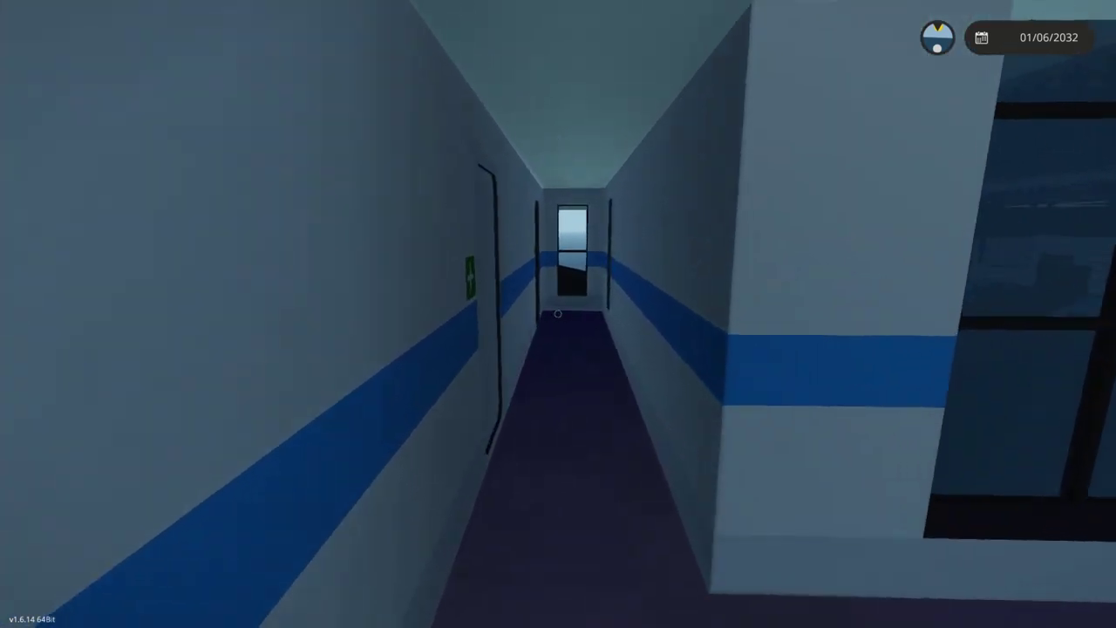
pyautogui.press('w')
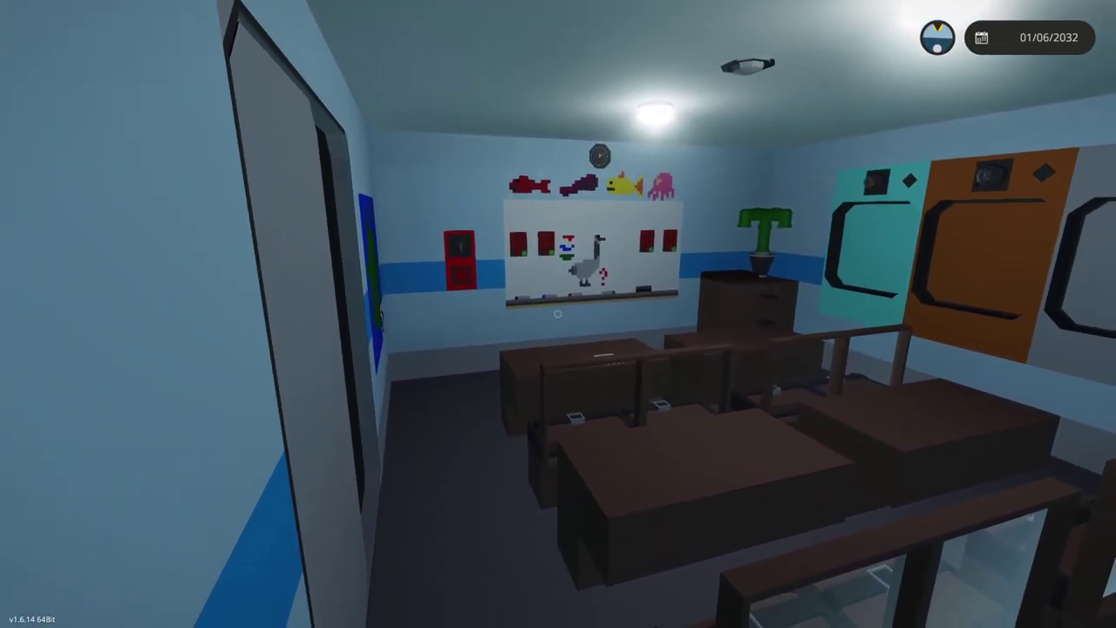
# Read the note on the classroom desk and examine the mission code keypads on the whiteboard.
pyautogui.press('w')
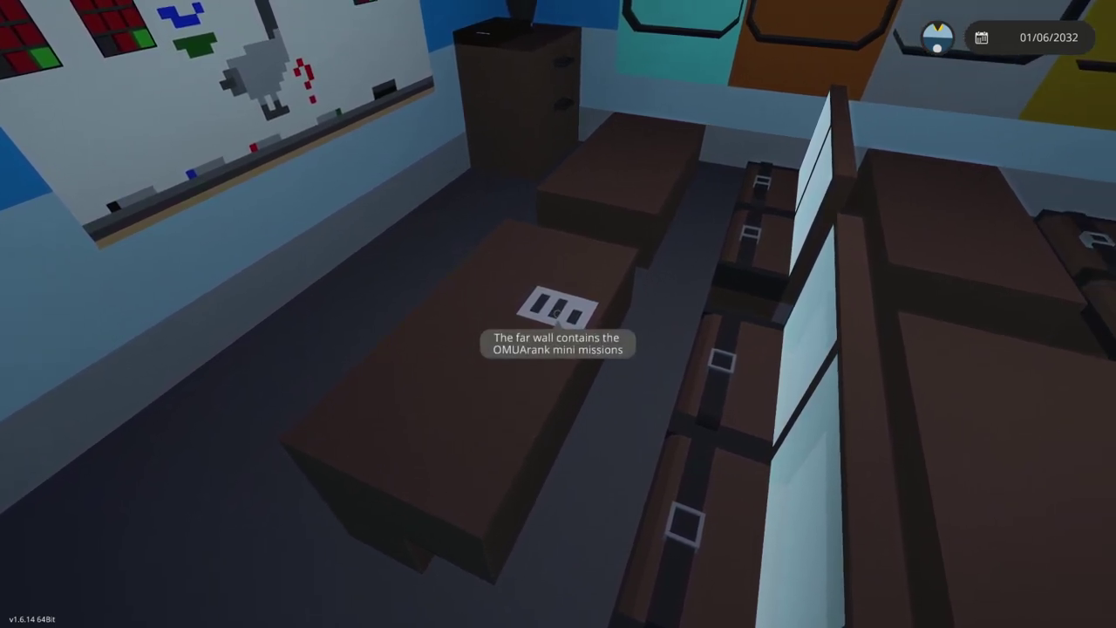
pyautogui.press('w')
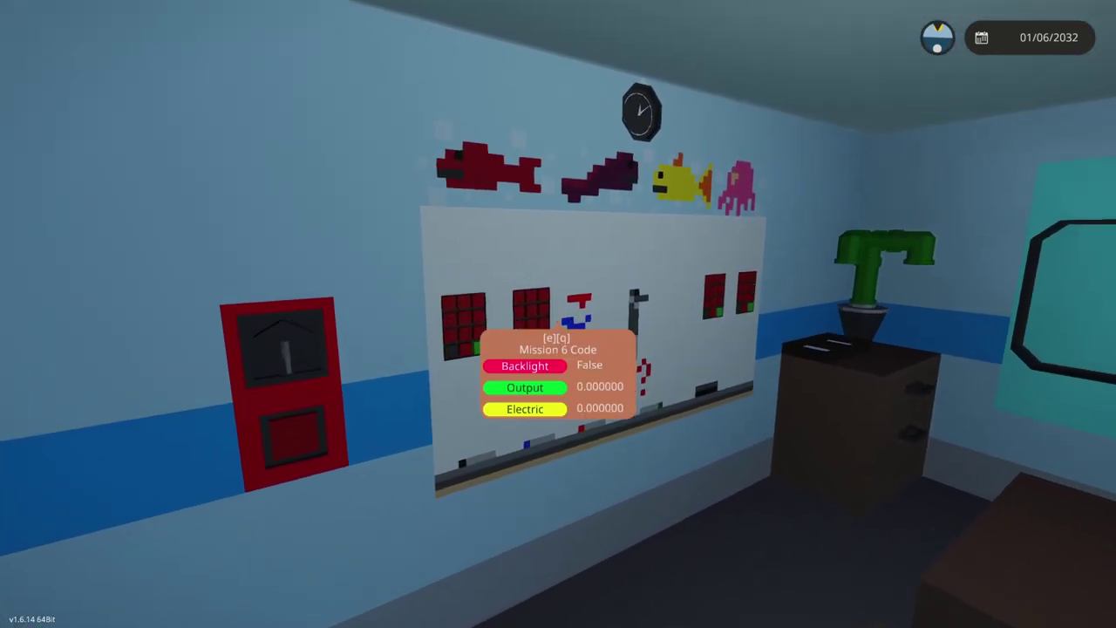
pyautogui.scroll(5, 558, 314)
pyautogui.press('s')
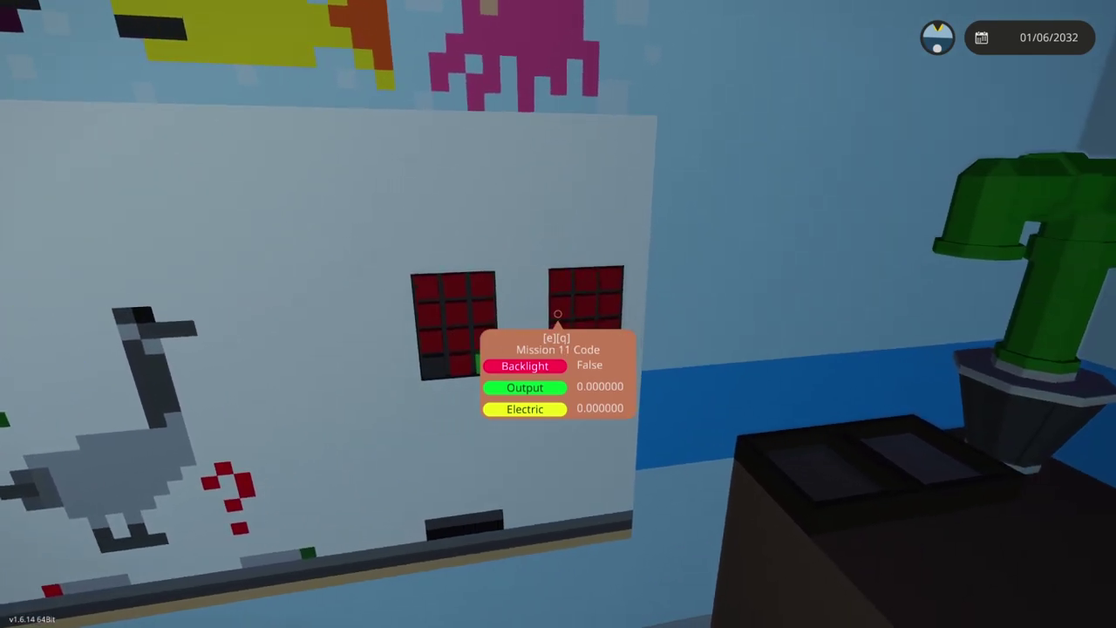
# Activate the Begin Seamen Training switch on the turquoise wall cabinet and approach its Mission 1 (M1) button.
pyautogui.press('s')
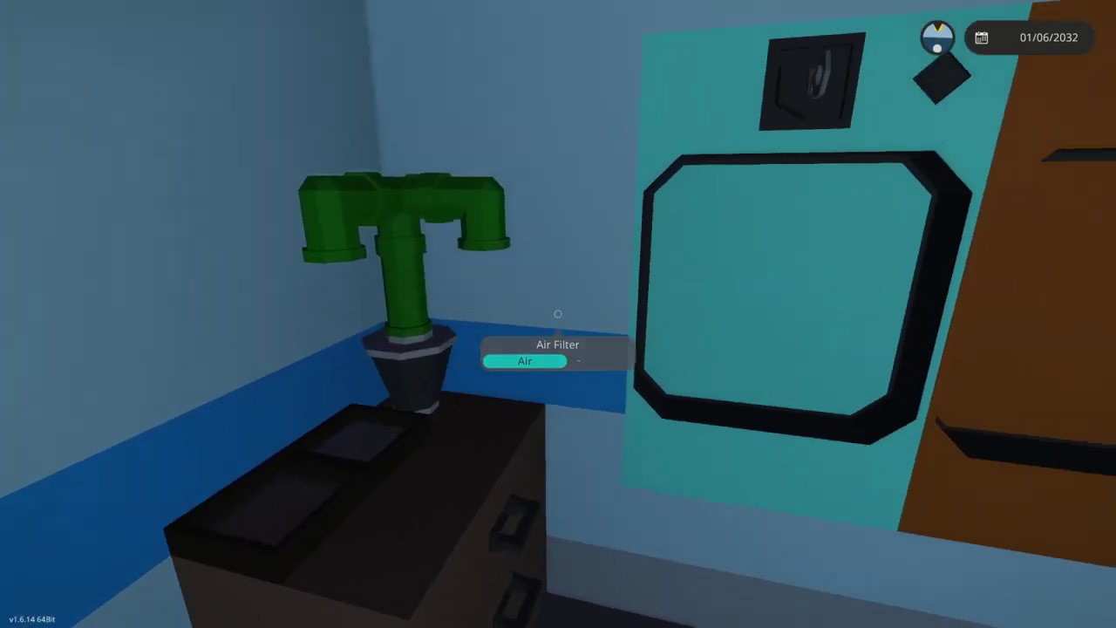
pyautogui.press('w')
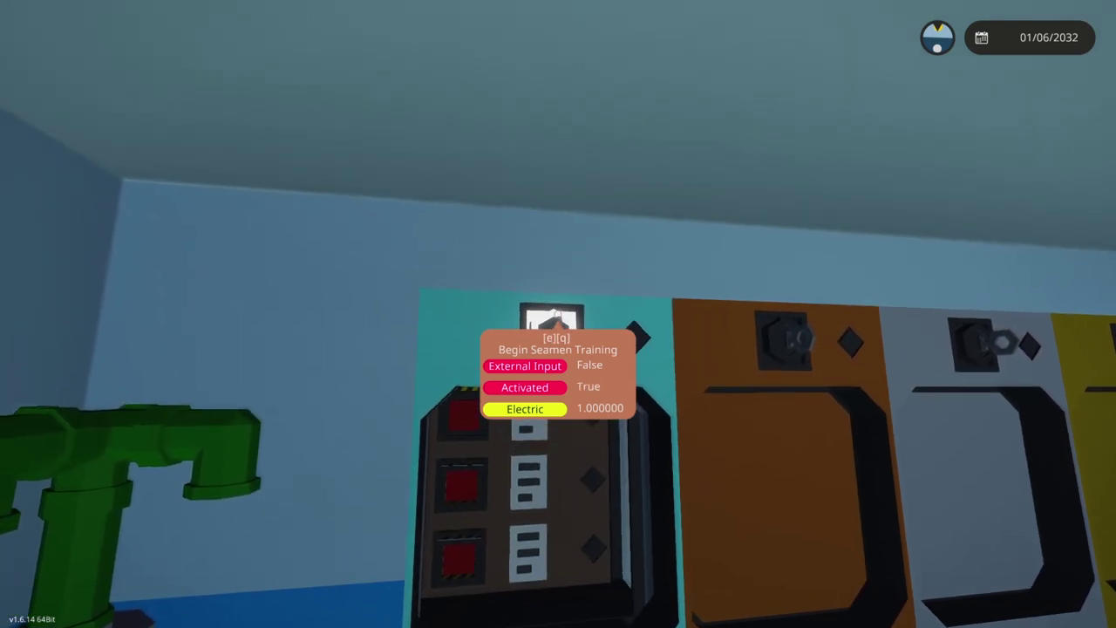
pyautogui.press('w')
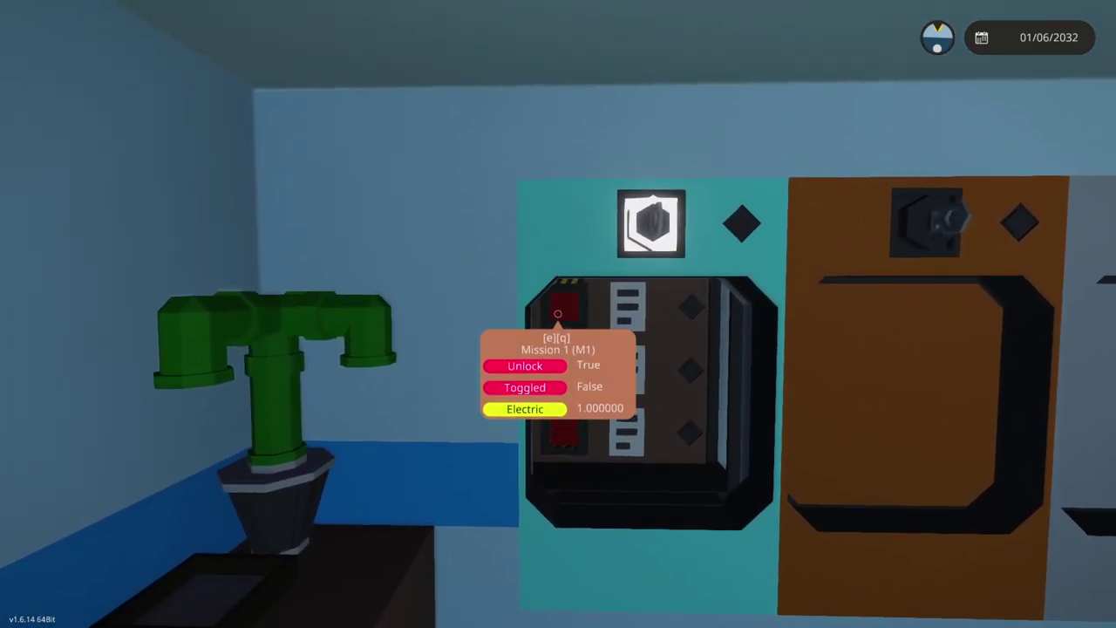
# Examine the Mission 1 and Mission 2 buttons, their notes and the passed indicator lights inside the turquoise Seamen Training cabinet.
pyautogui.press('w')
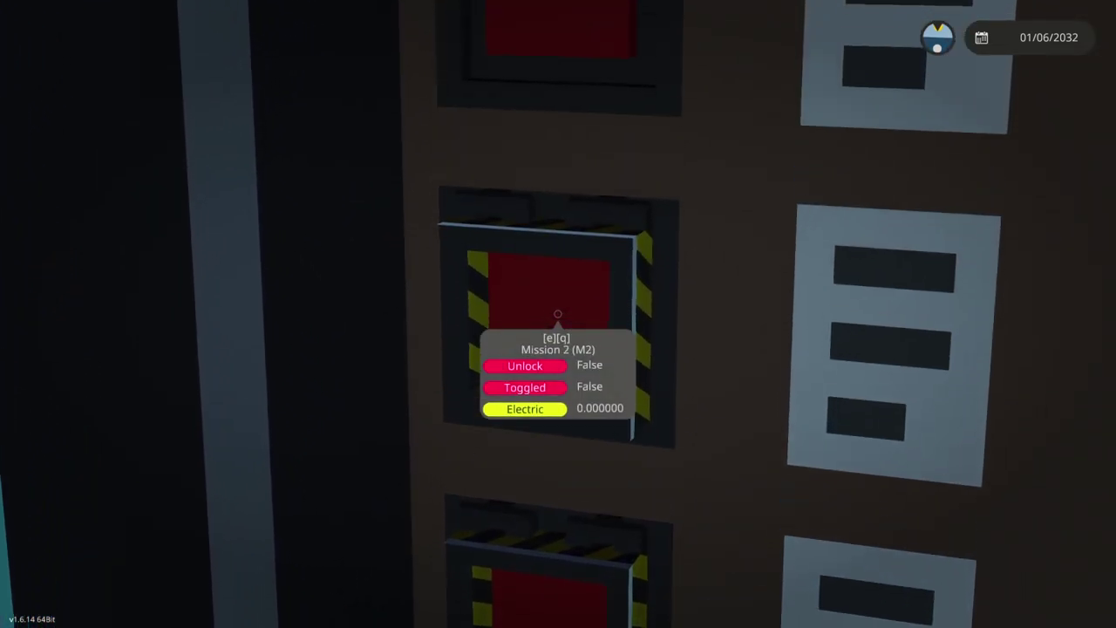
pyautogui.press('s')
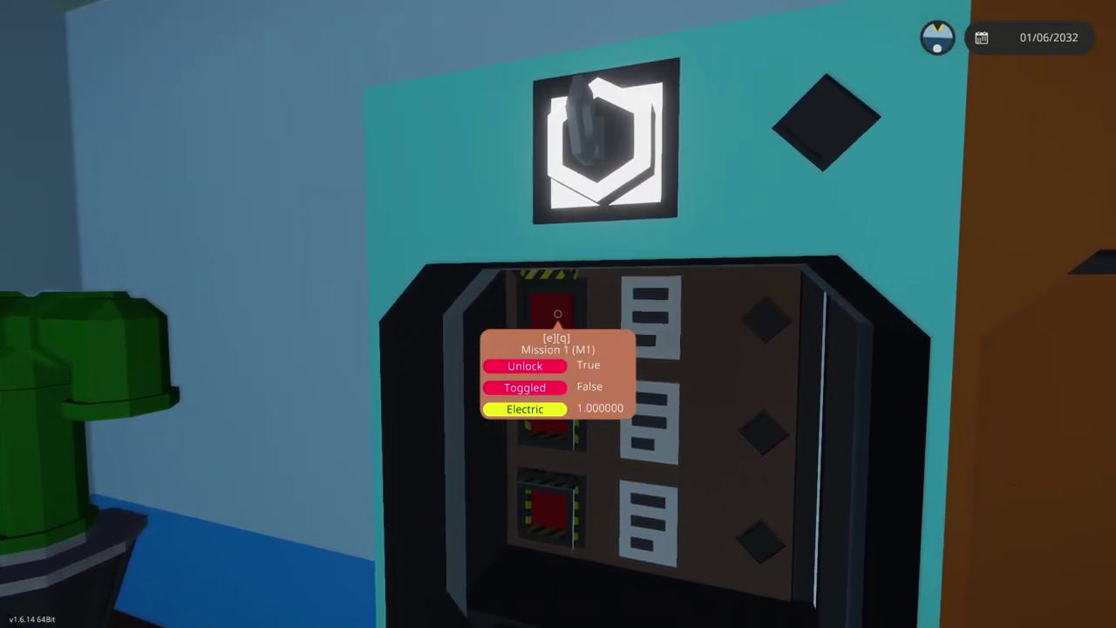
pyautogui.press('w')
pyautogui.press('a')
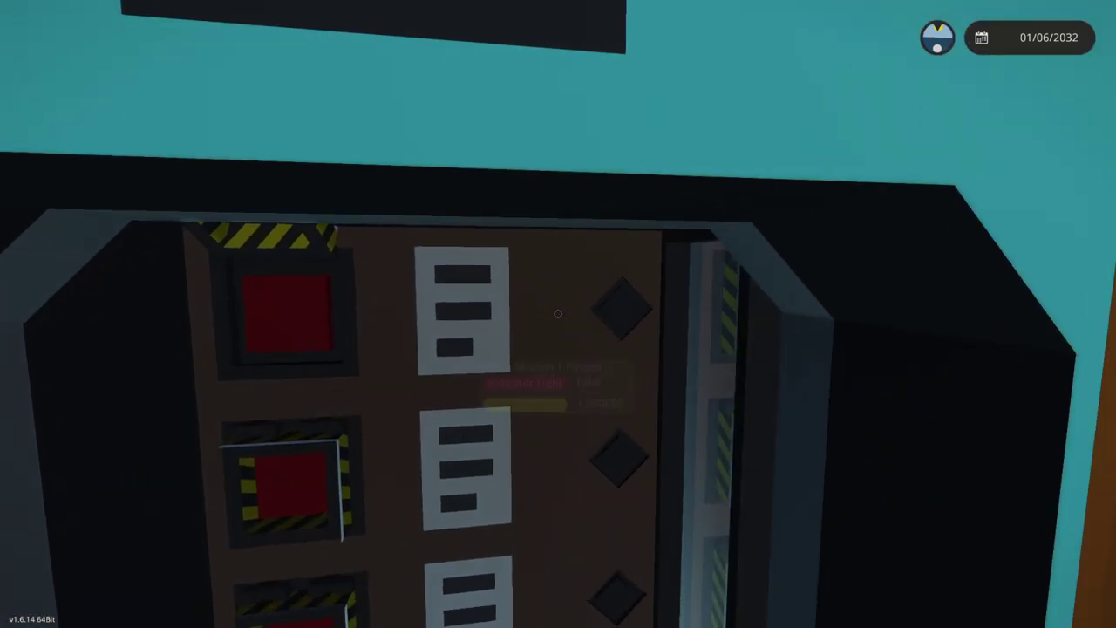
pyautogui.press('s')
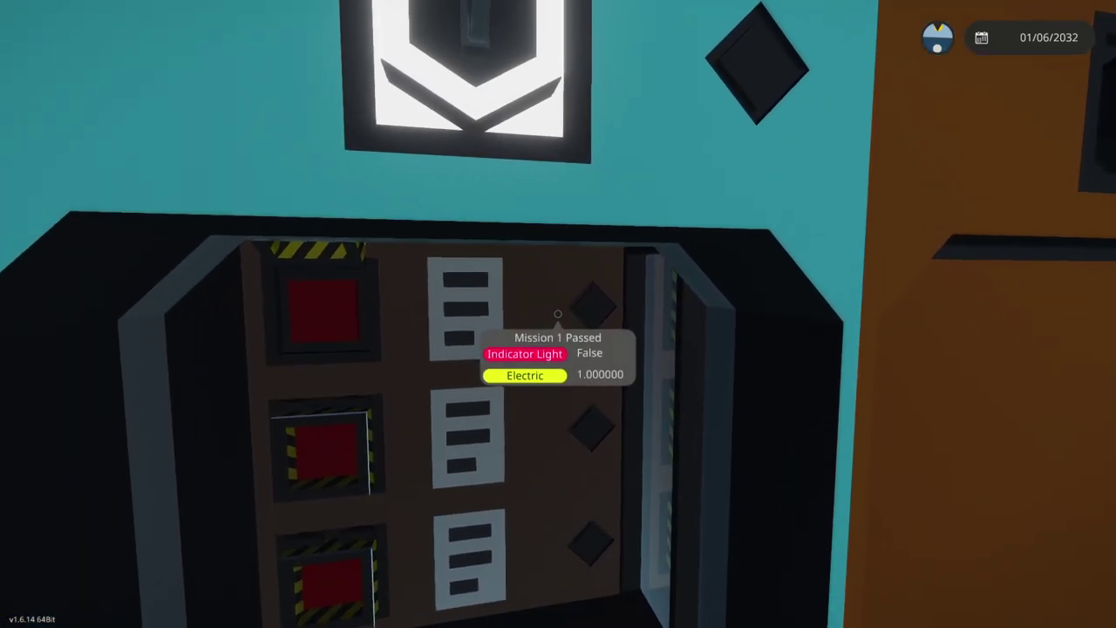
pyautogui.press('a')
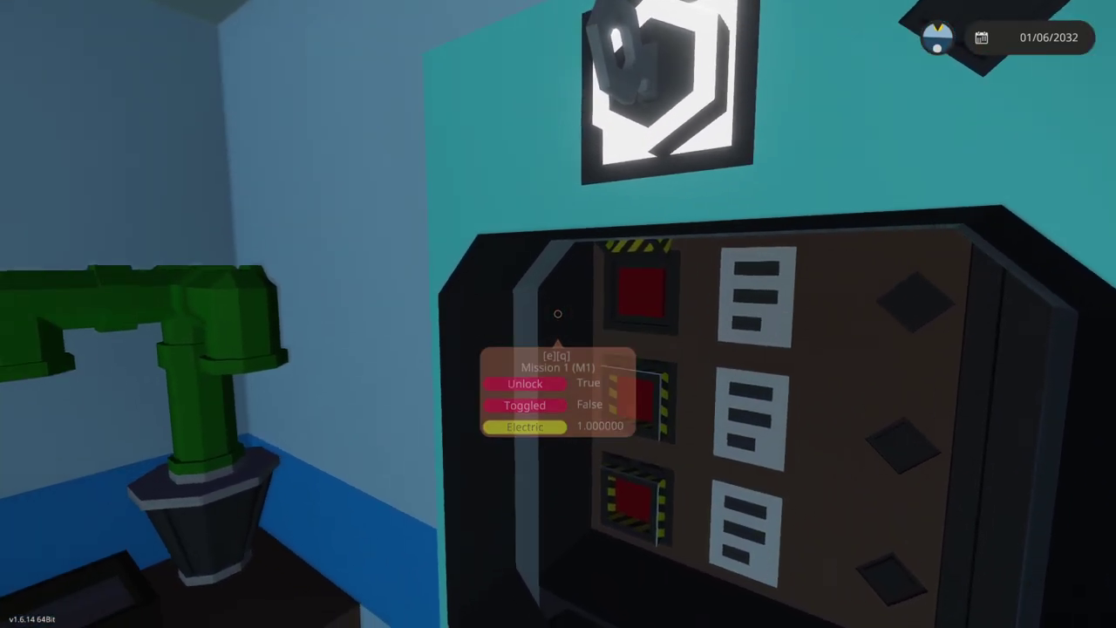
pyautogui.press('w')
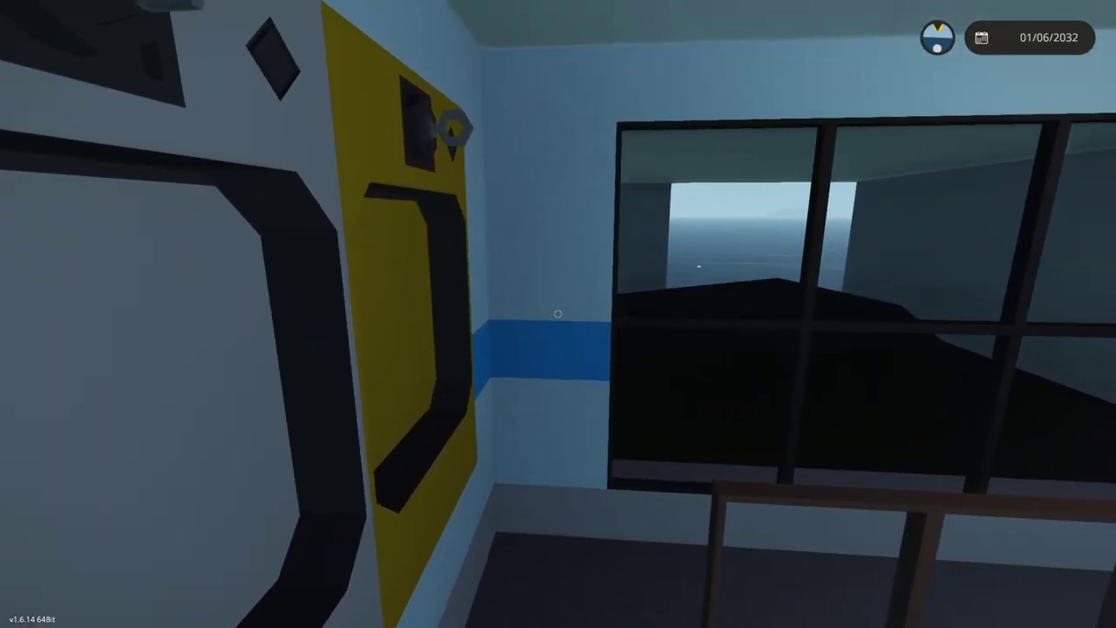
pyautogui.press('a')
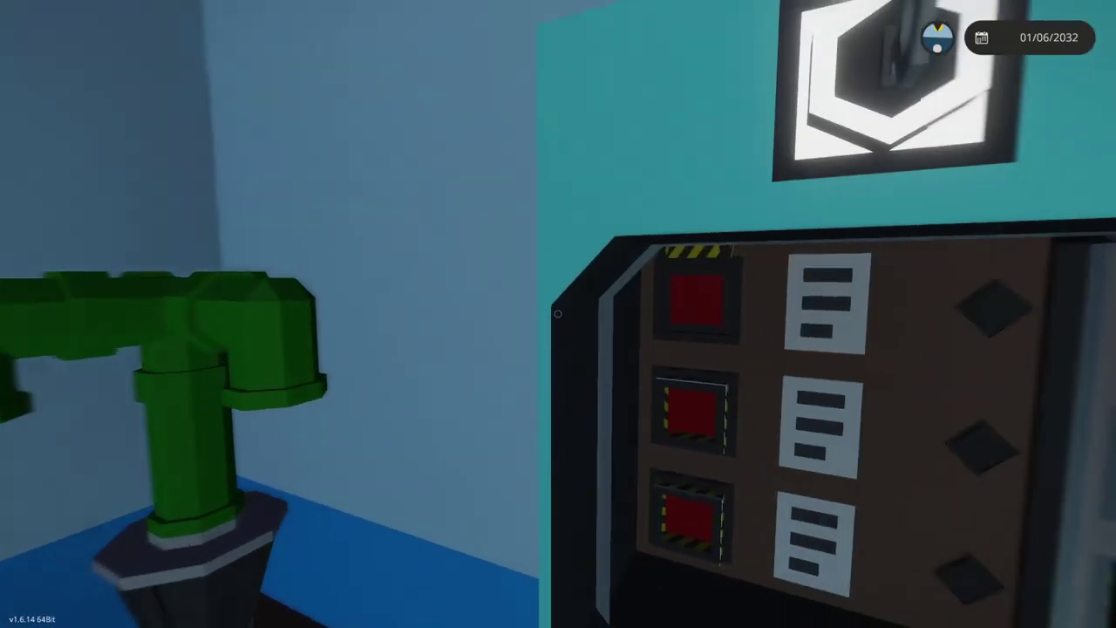
pyautogui.moveTo(558, 314)
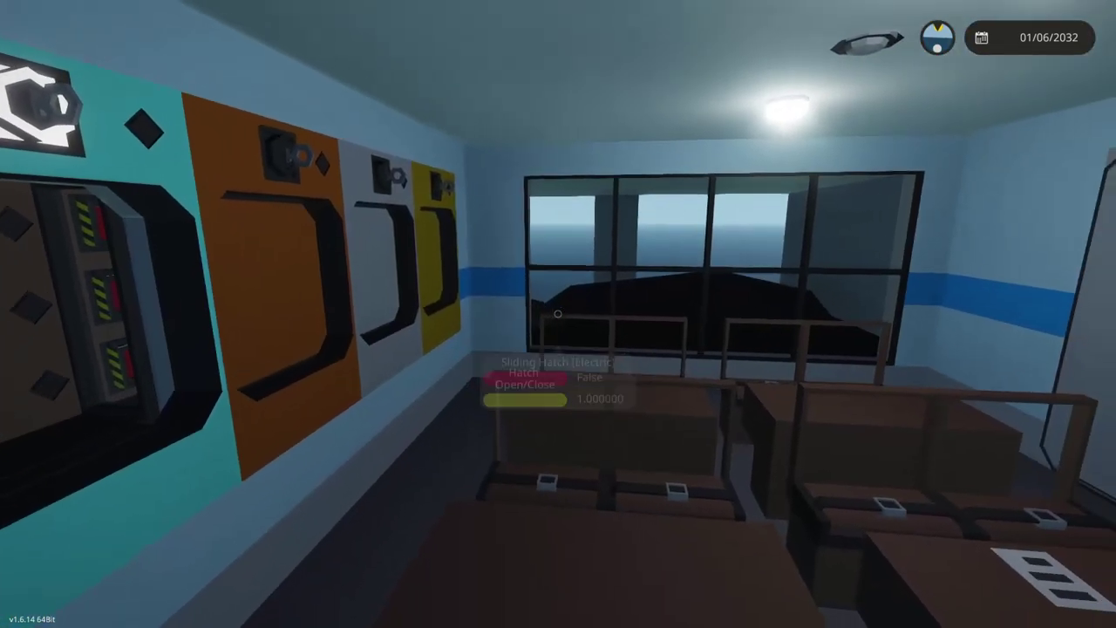
# Walk from the classroom down the corridor to the security counter and read its Mission 1 (M1) note.
pyautogui.press('w')
pyautogui.press('w')
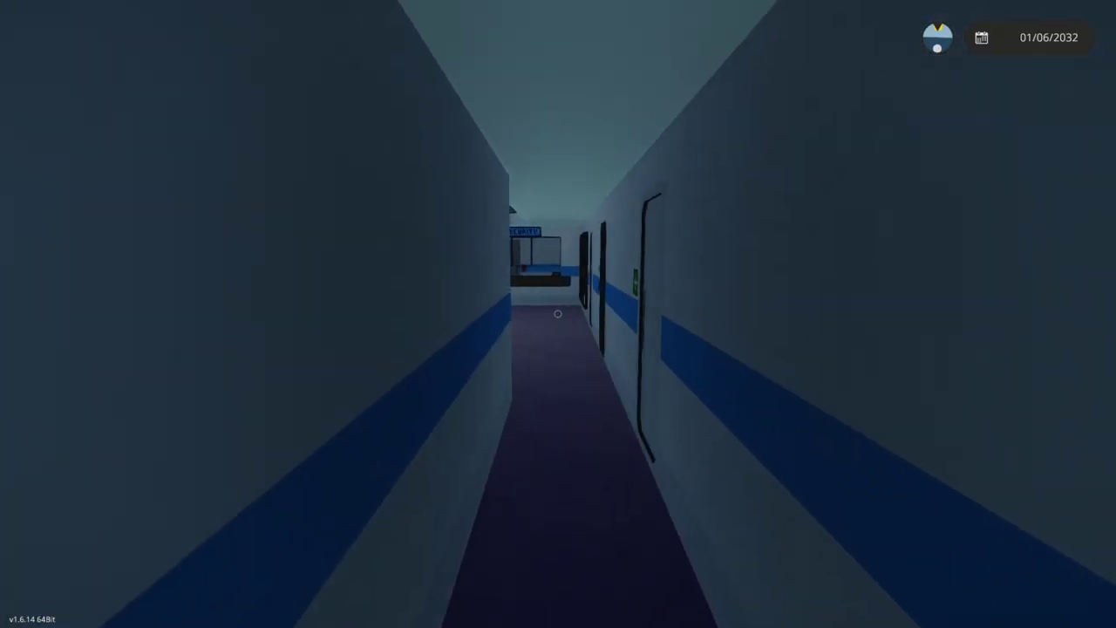
pyautogui.press('w')
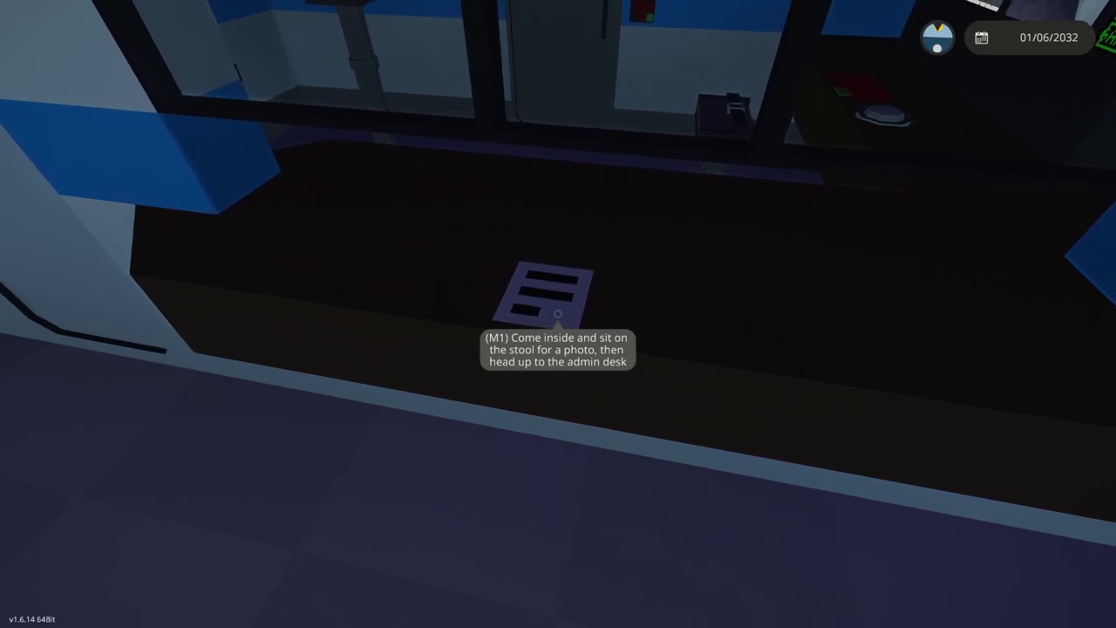
pyautogui.press('w')
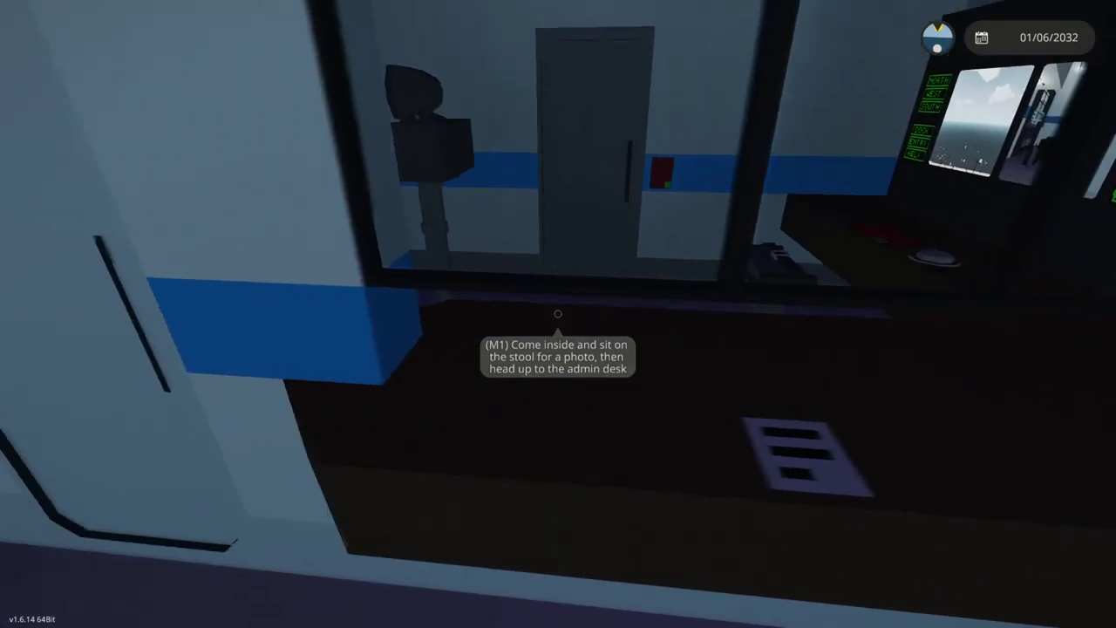
# Enter the security office and take the stool facing the camera for the Mission 1 photo.
pyautogui.click(558, 314)
pyautogui.press('w')
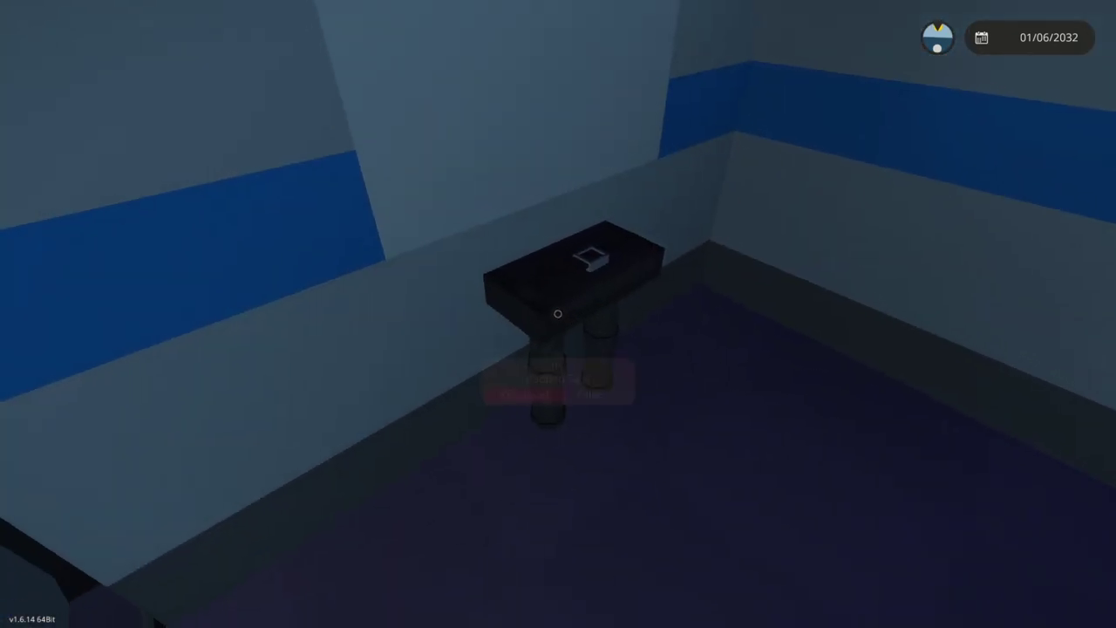
pyautogui.moveTo(558, 314)
pyautogui.press('s')
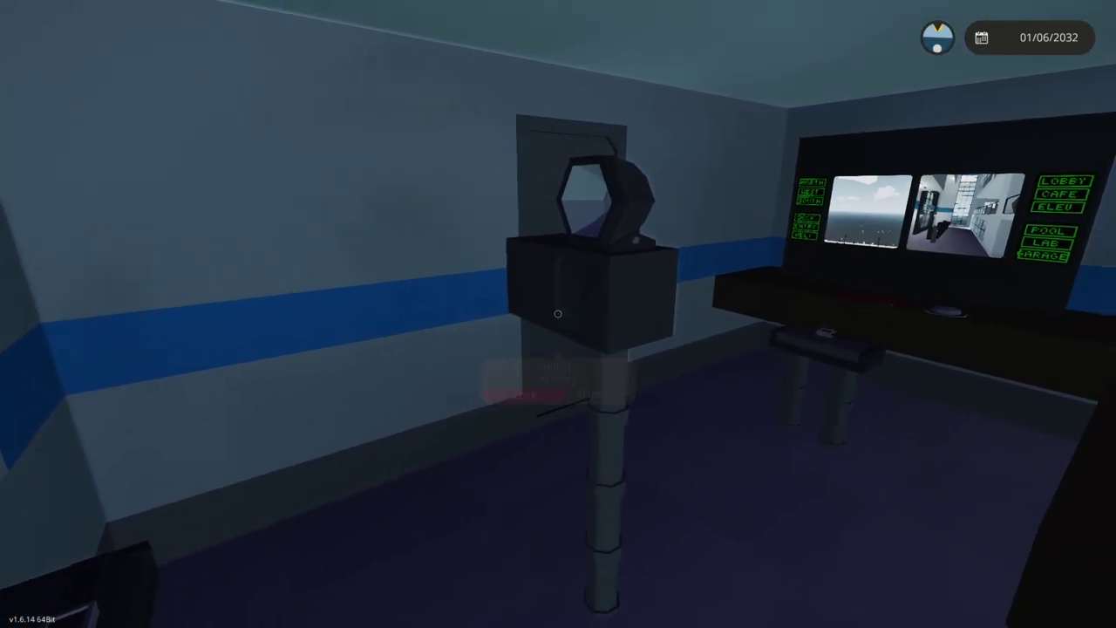
# Leave the security office, climb the stairs to the admin desk and approach its (M1) Sign paperwork button.
pyautogui.press('w')
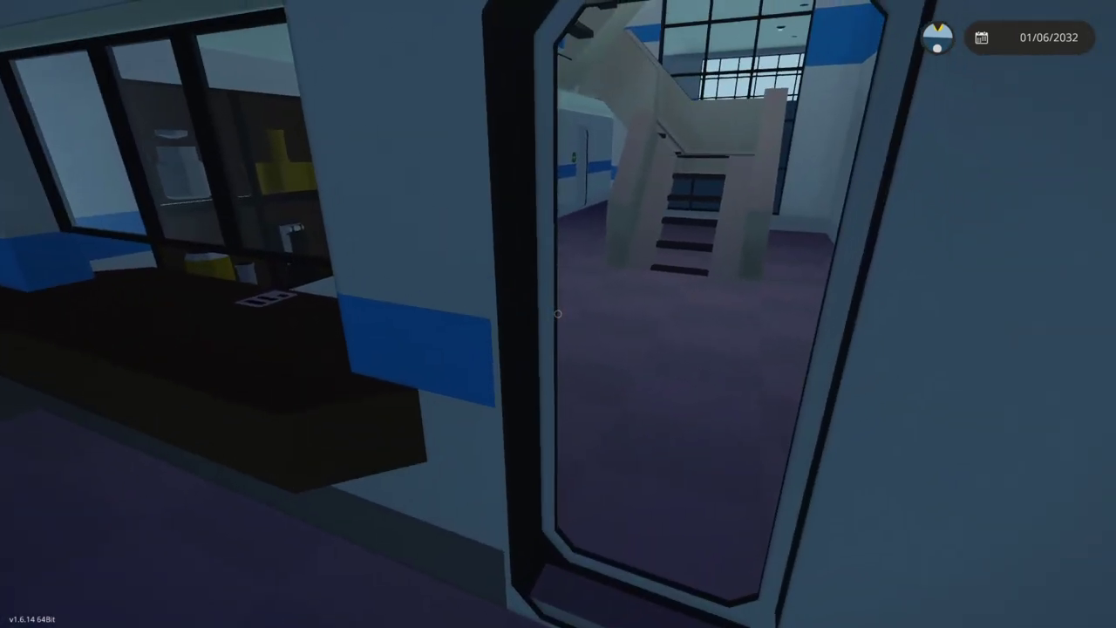
pyautogui.press('w')
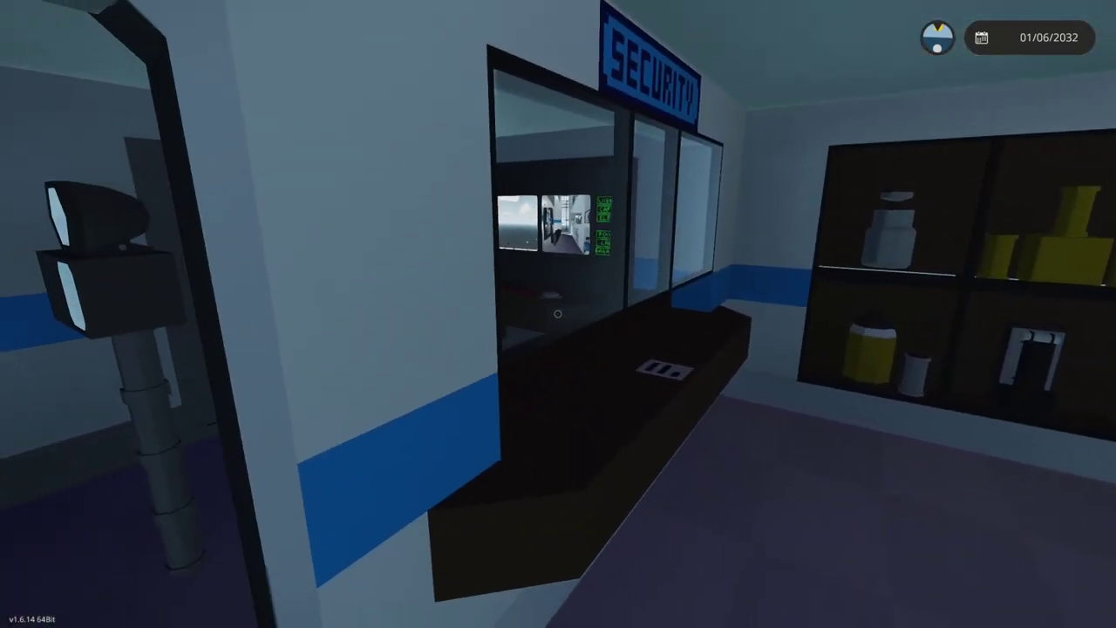
pyautogui.press('w')
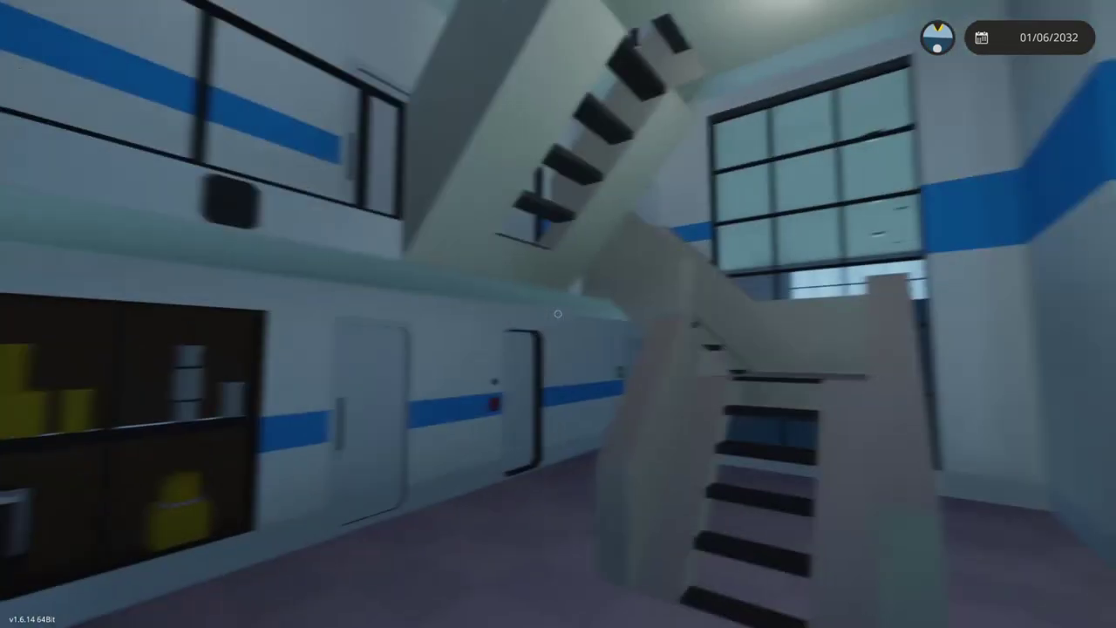
pyautogui.press('w')
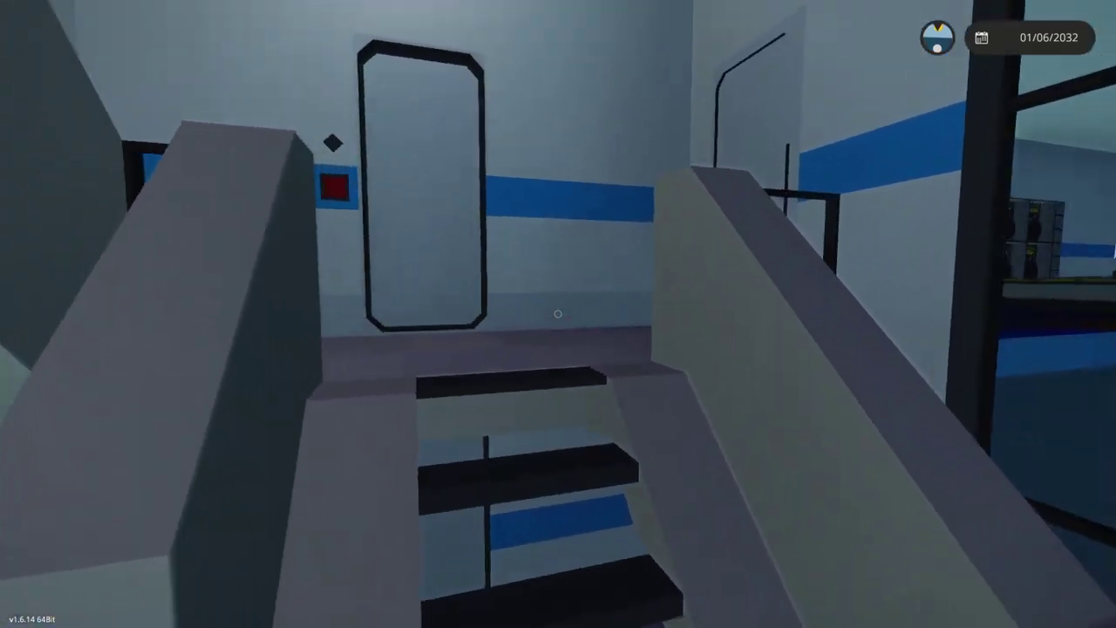
pyautogui.press('w')
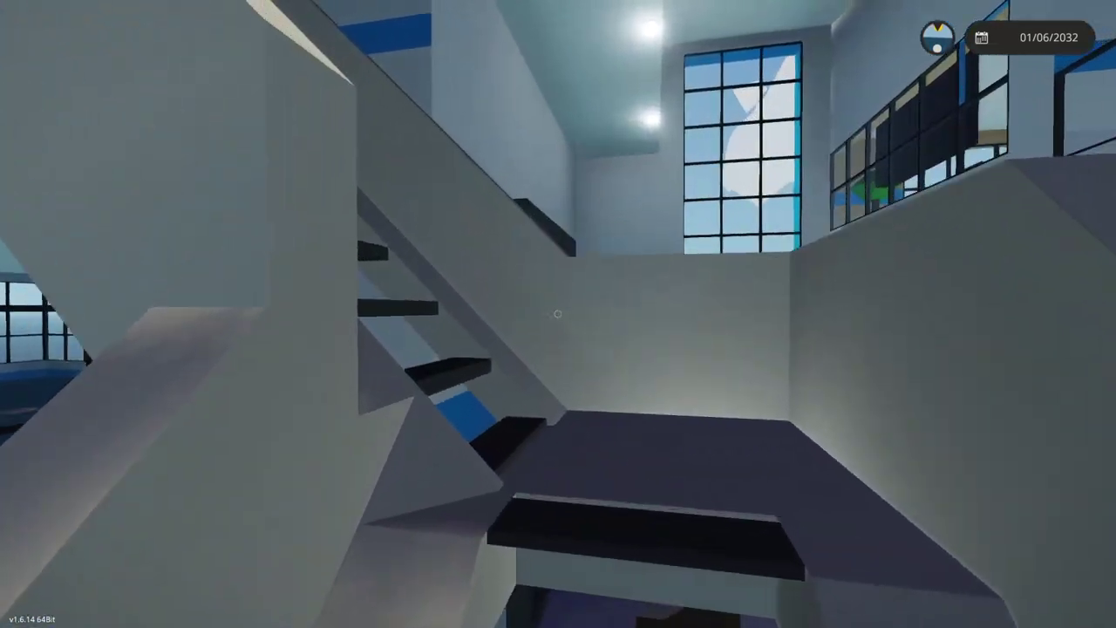
pyautogui.press('w')
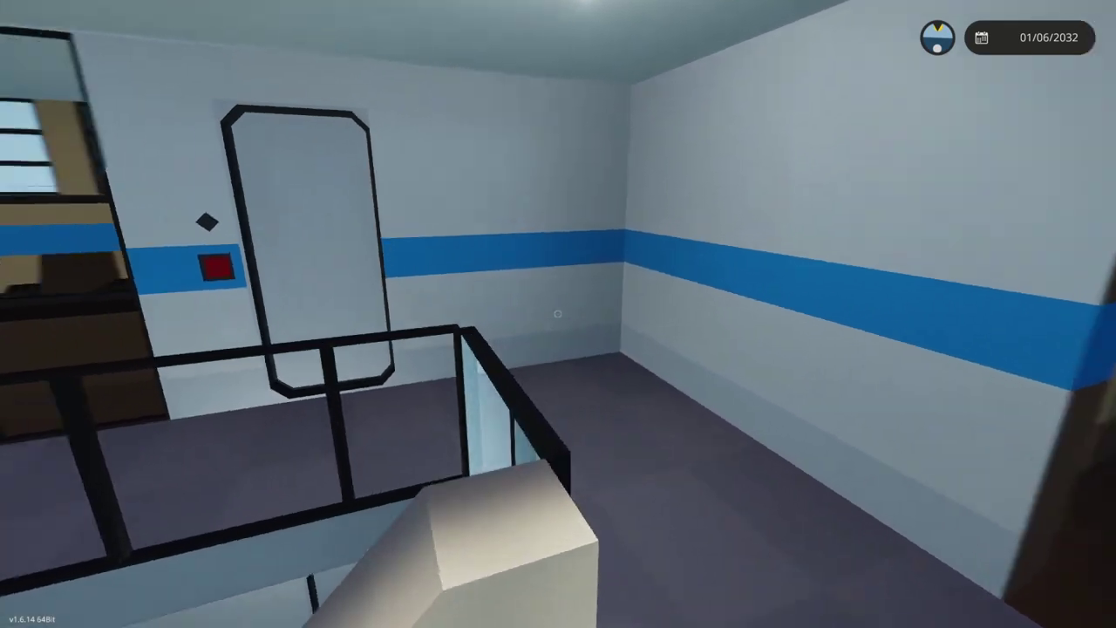
pyautogui.press('w')
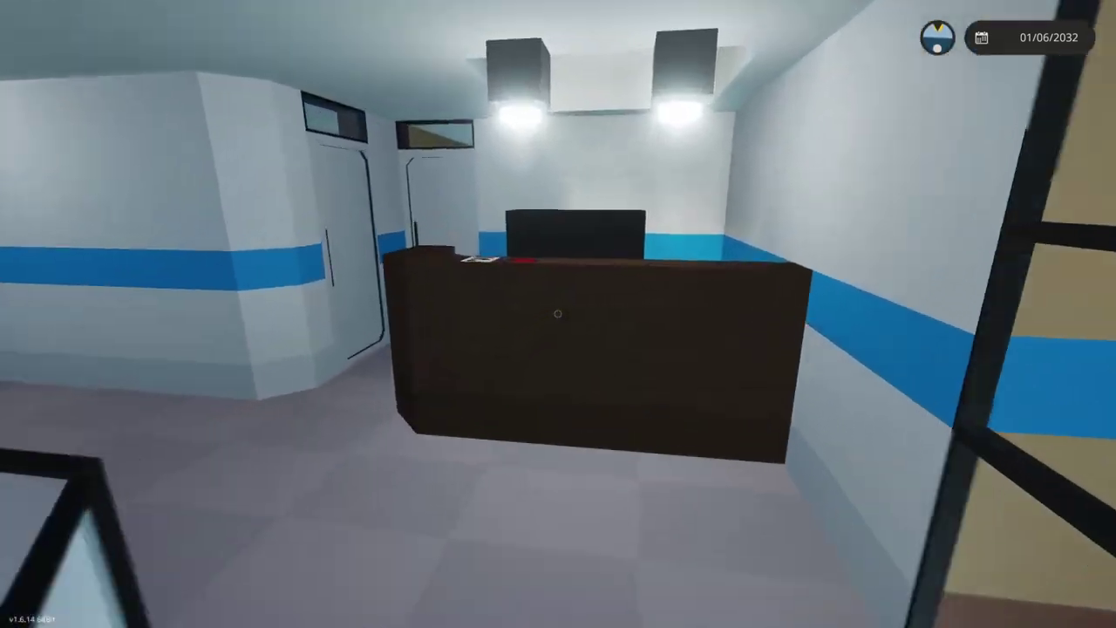
pyautogui.press('w')
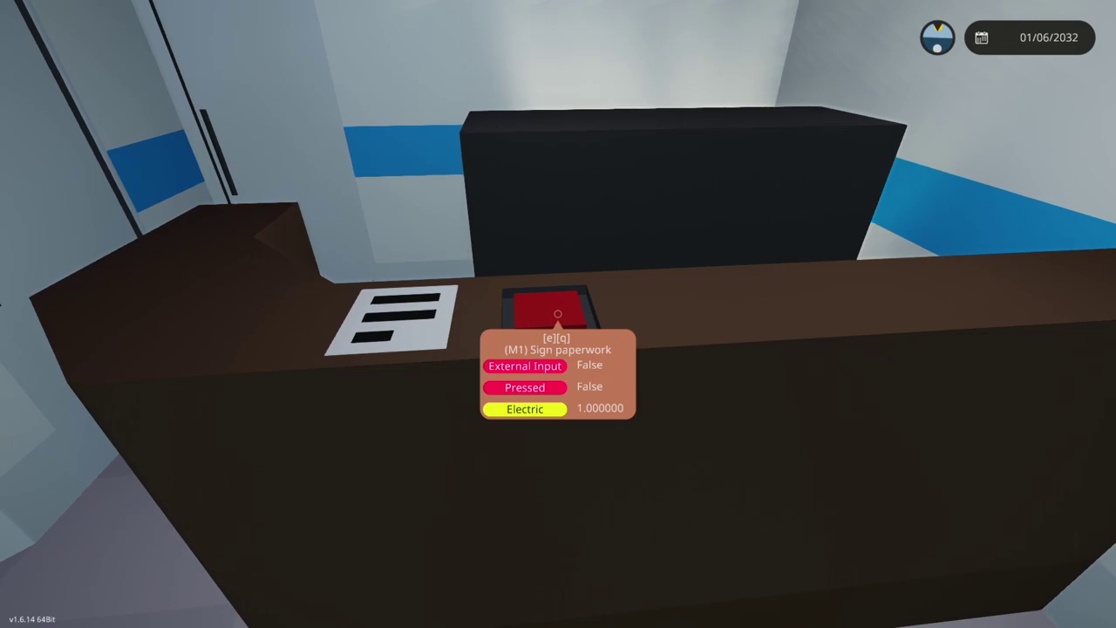
# Check the Commander's Office and HR Office doors, enter the office and examine the OMUA rank code displays on its wall.
pyautogui.press('w')
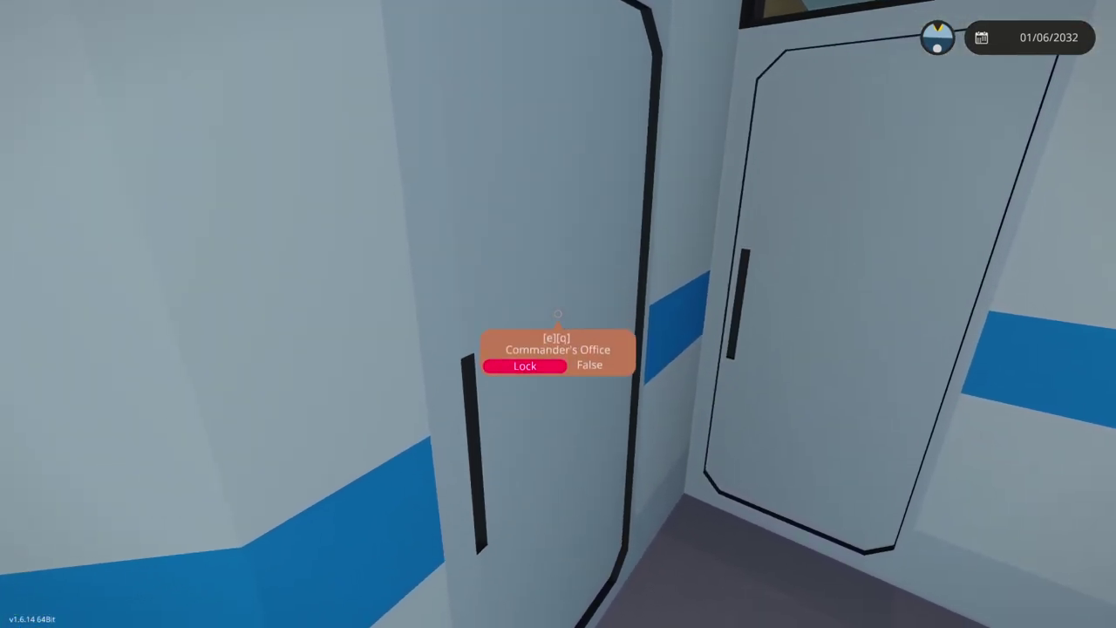
pyautogui.press('d')
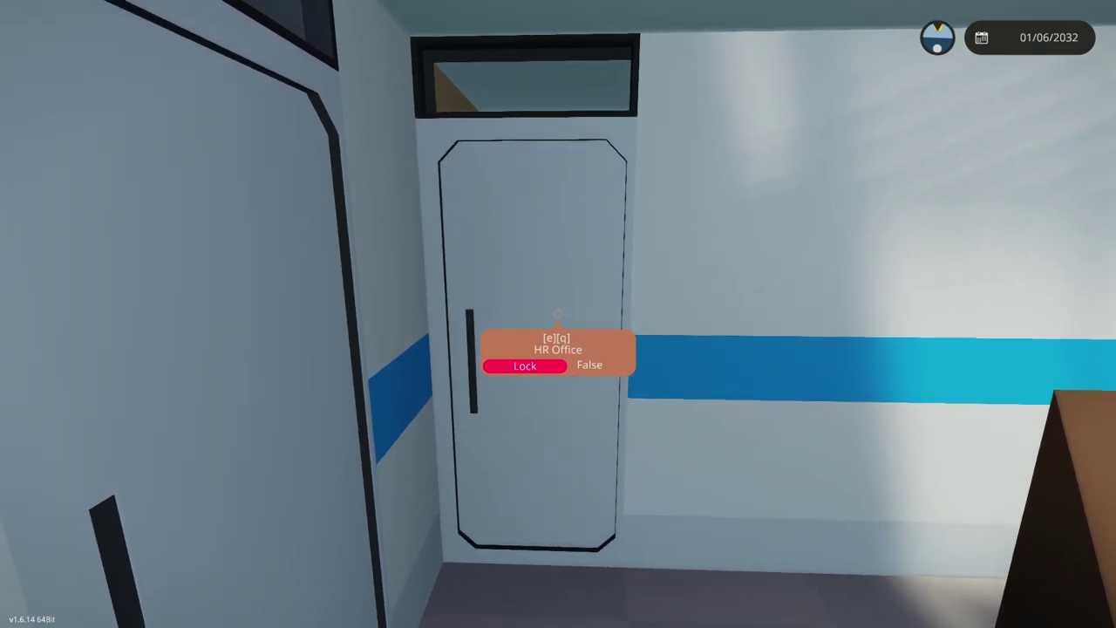
pyautogui.press('e')
pyautogui.press('w')
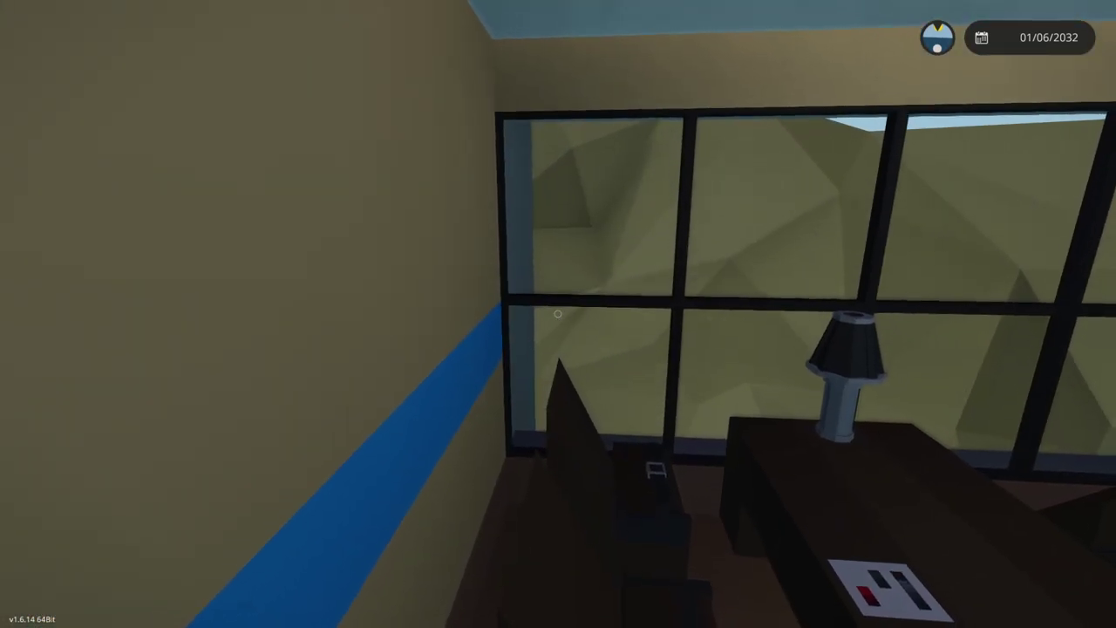
pyautogui.press('f')
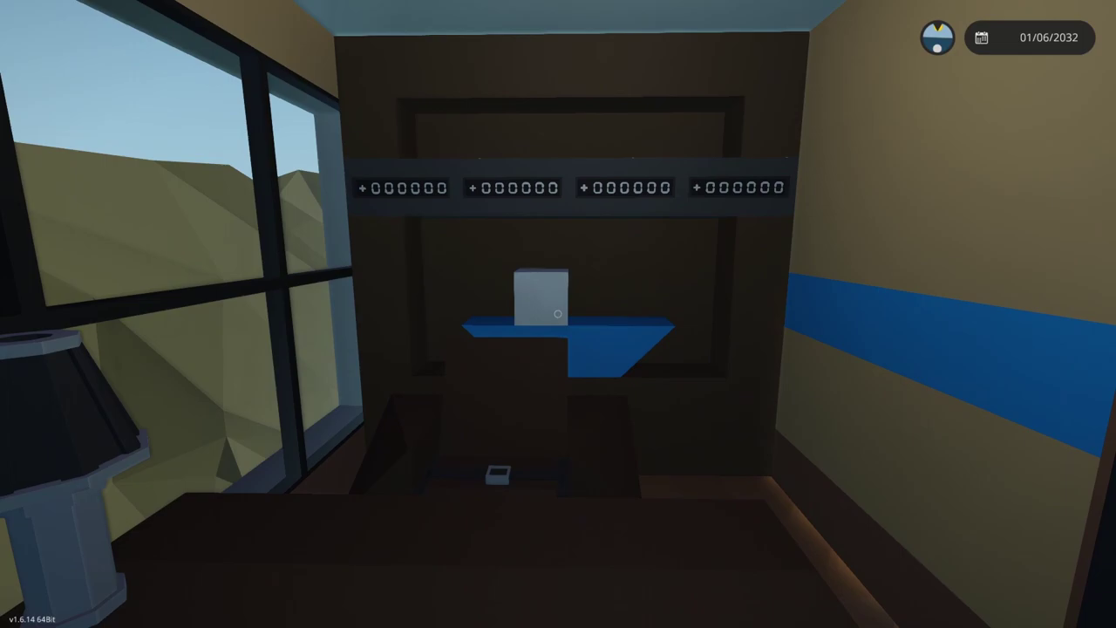
pyautogui.press('w')
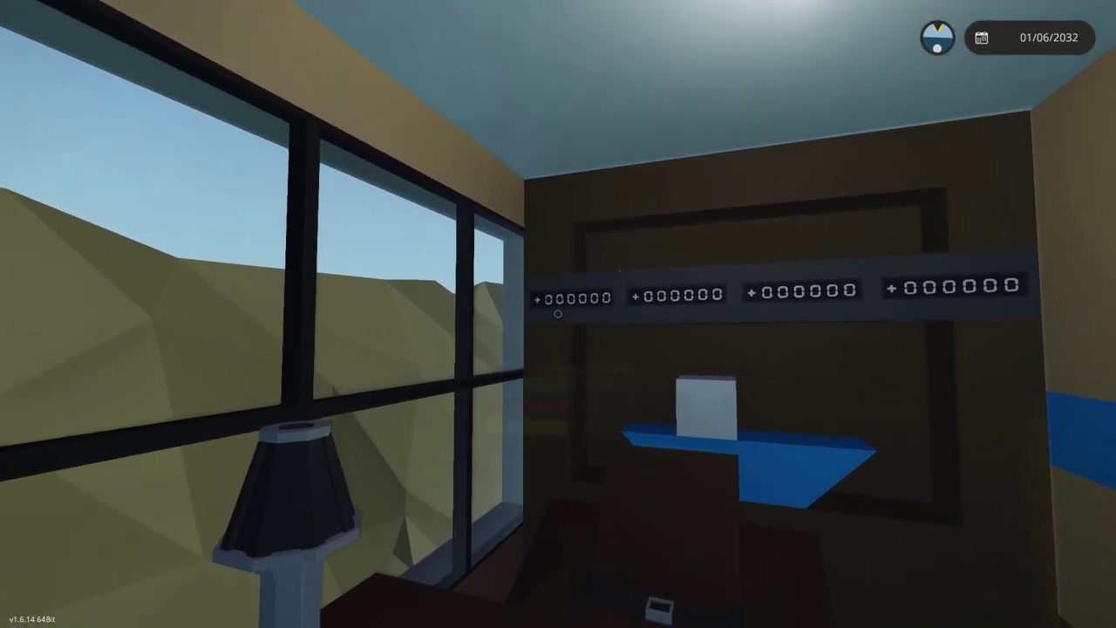
pyautogui.moveTo(558, 315)
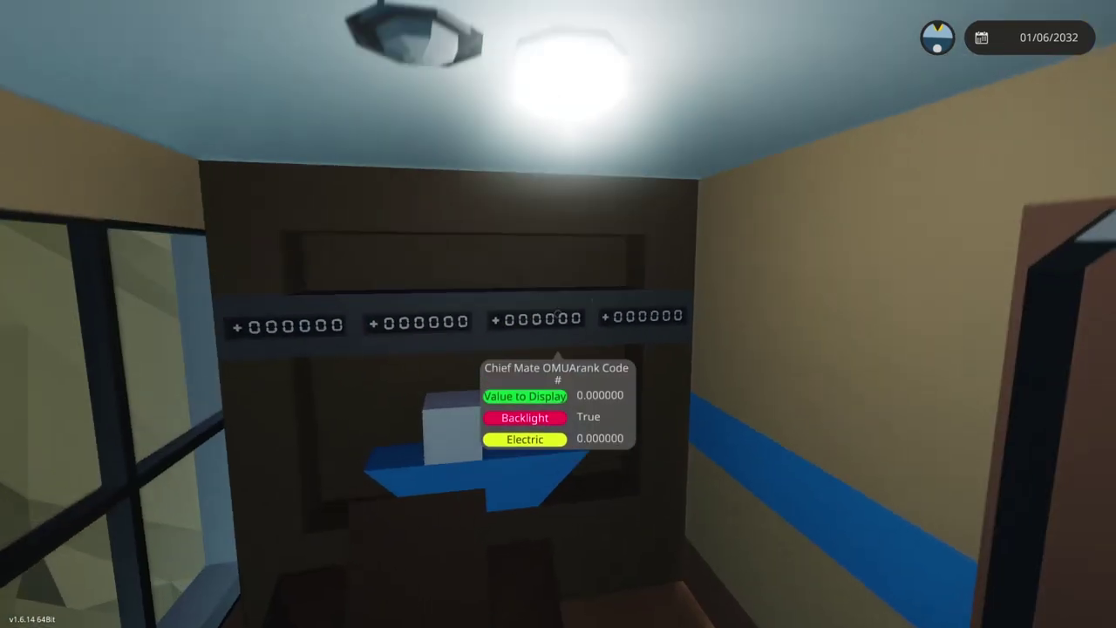
# Leave the office, go back down the stairs and follow the corridor into the classroom.
pyautogui.press('w')
pyautogui.press('w')
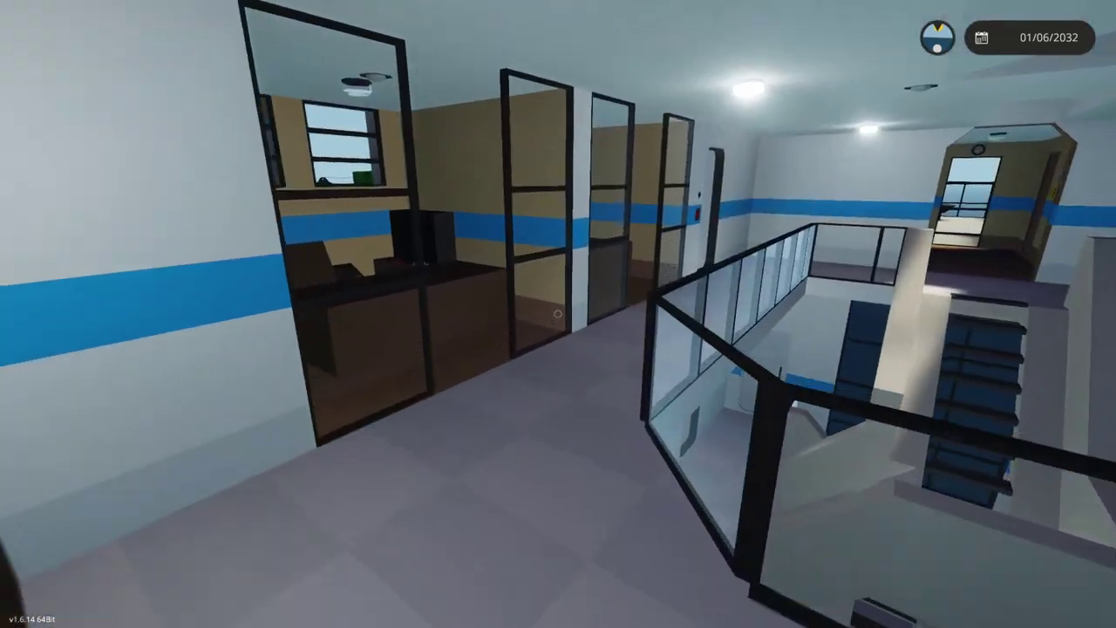
pyautogui.press('w')
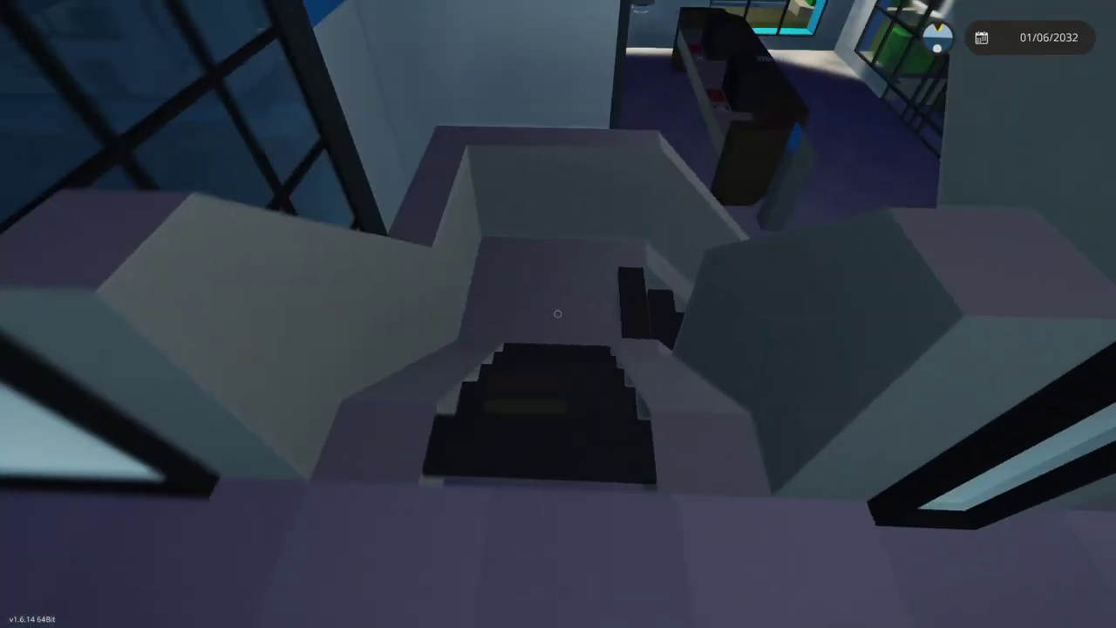
pyautogui.press('w')
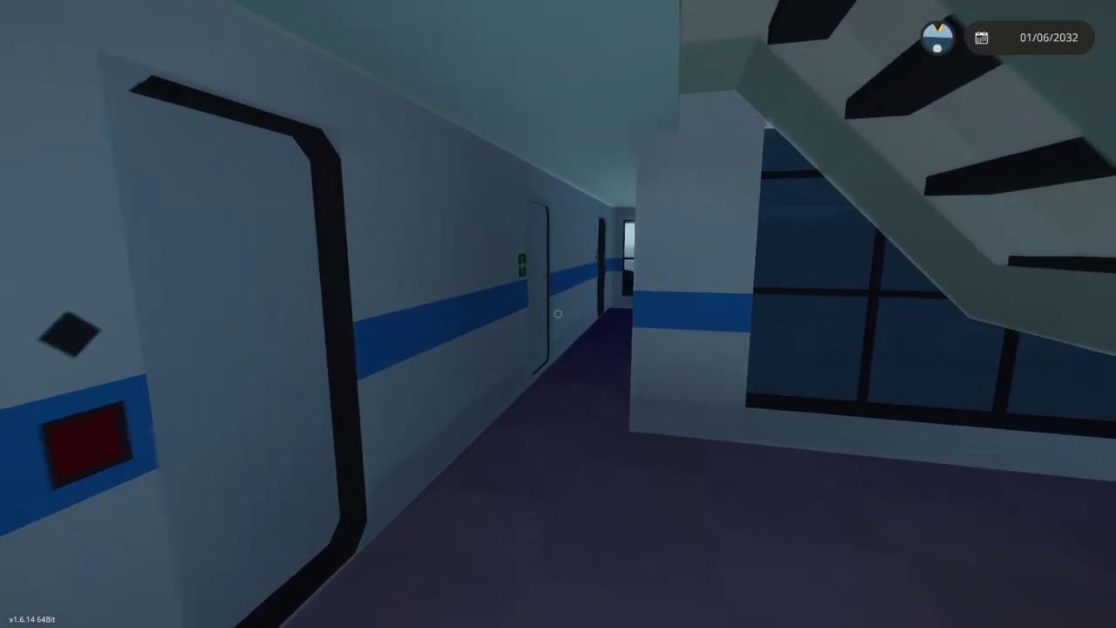
pyautogui.press('w')
pyautogui.press('w')
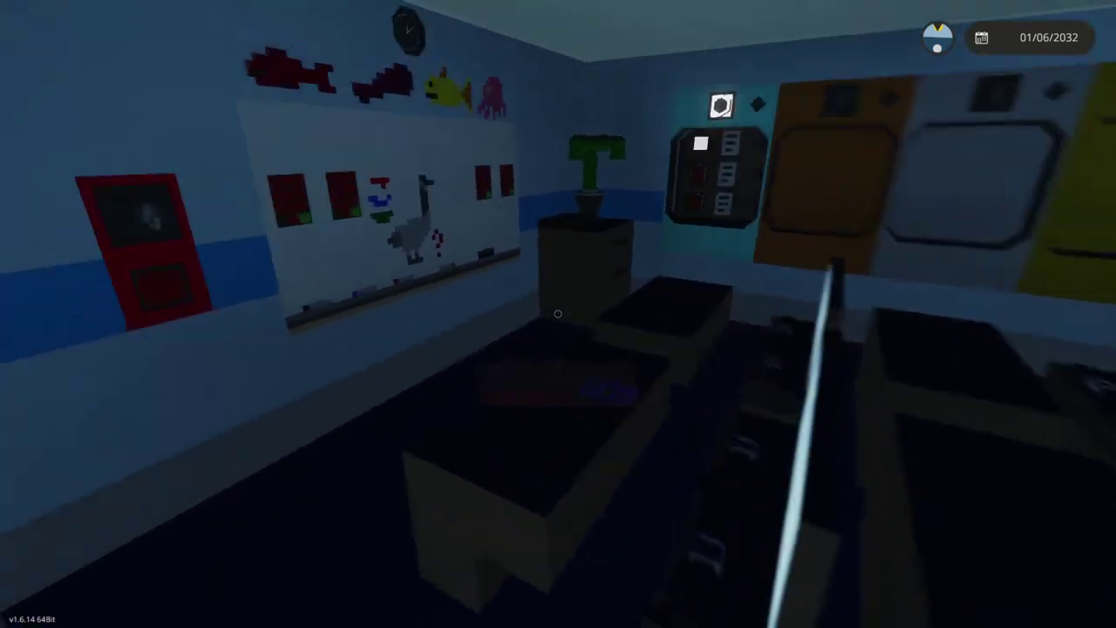
pyautogui.press('e')
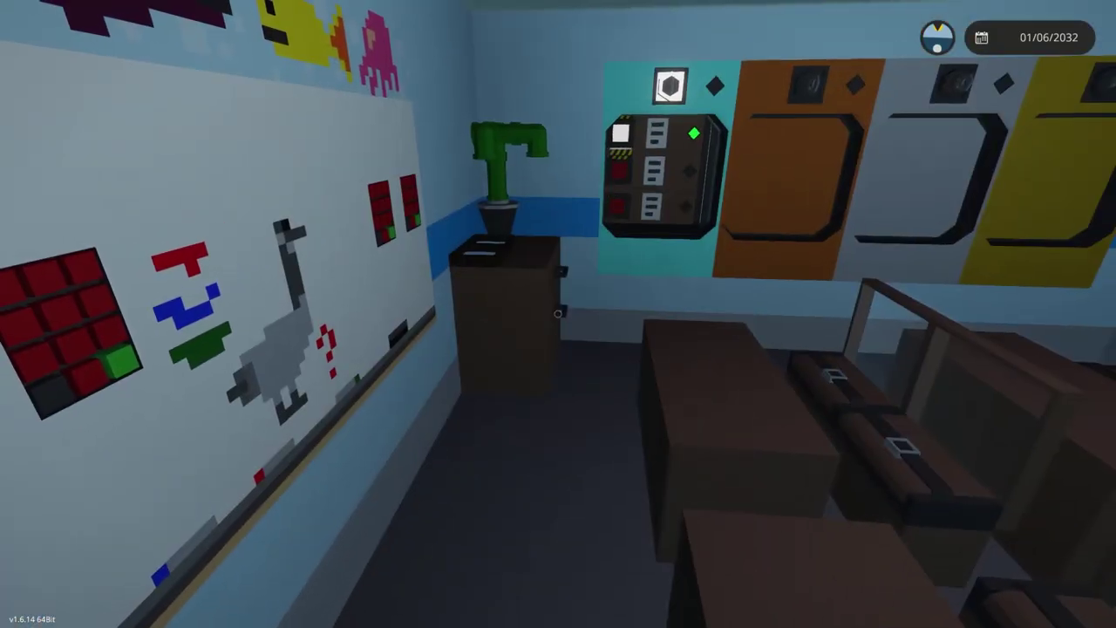
# Approach the turquoise Seamen Training cabinet and examine its Mission 1 button and Mission 1 Passed indicator light.
pyautogui.press('s')
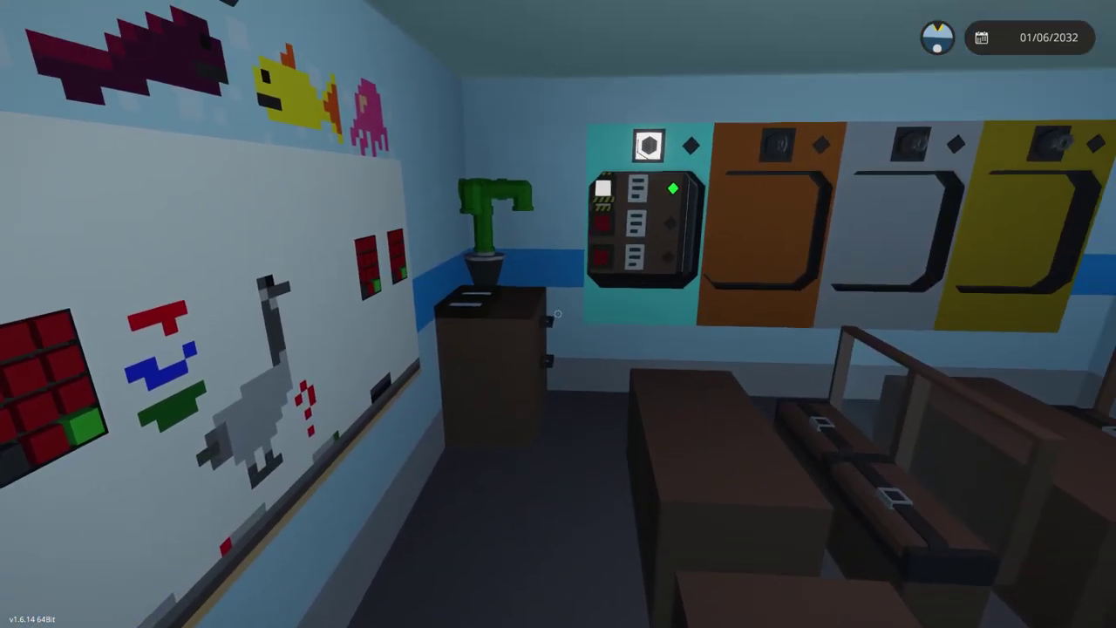
pyautogui.press('w')
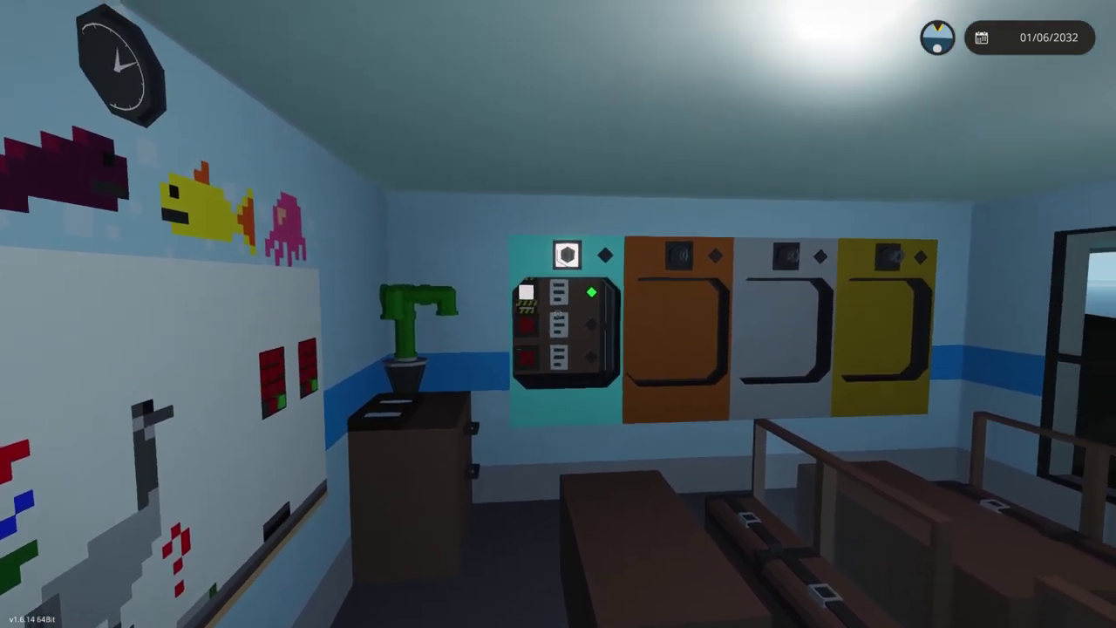
pyautogui.press('w')
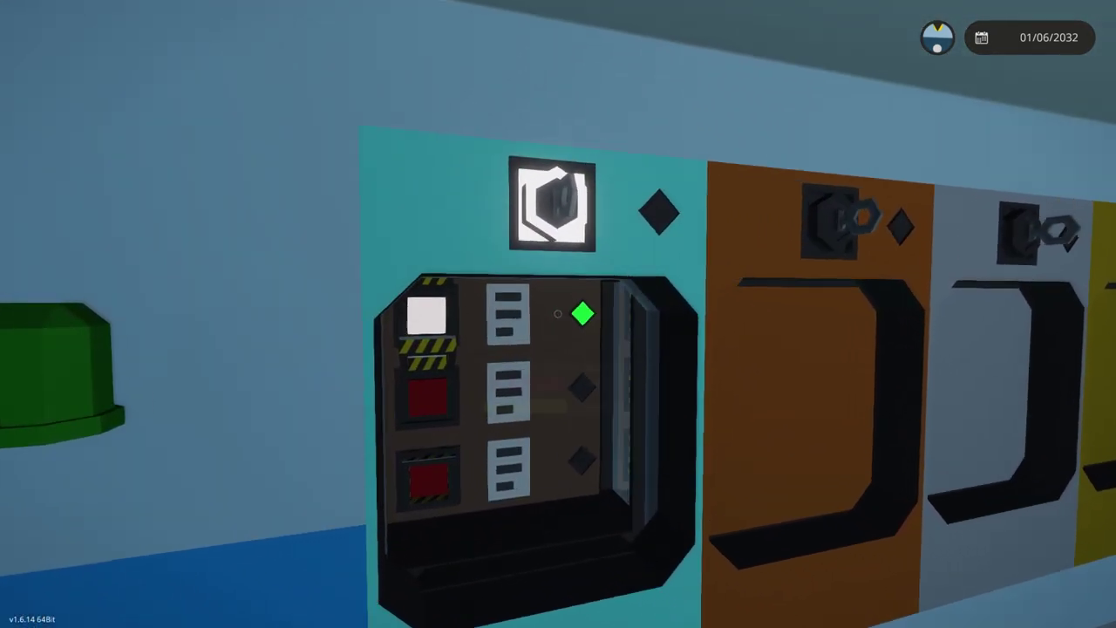
# Examine the Mission 2 button and the mission description labels inside the turquoise cabinet, and back away to view all four rank cabinets.
pyautogui.press('w')
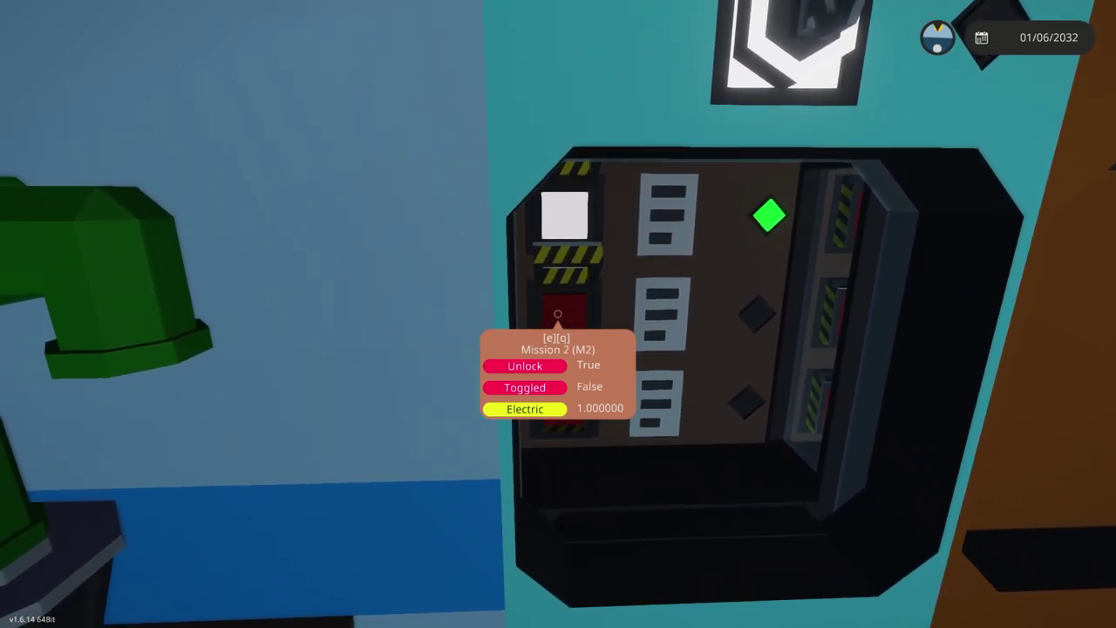
pyautogui.press('s')
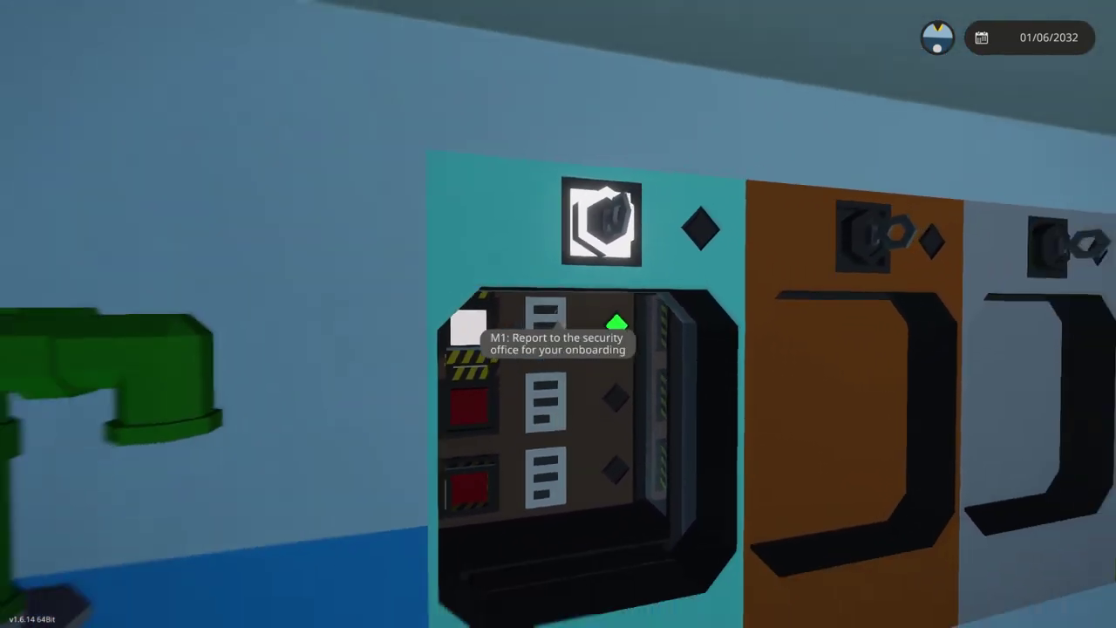
pyautogui.press('s')
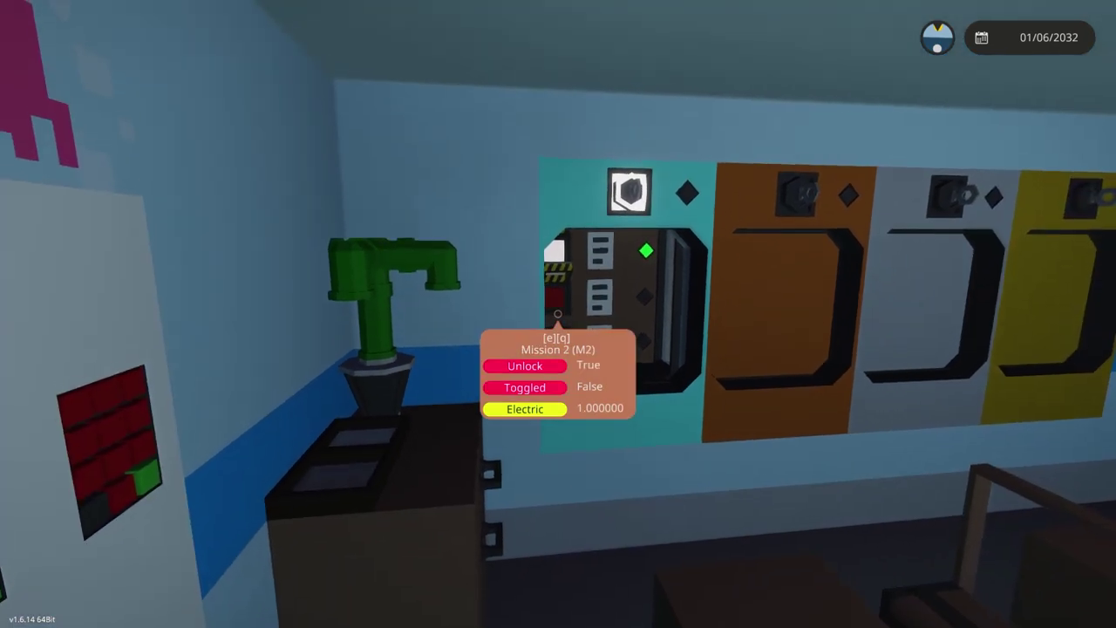
pyautogui.press('s')
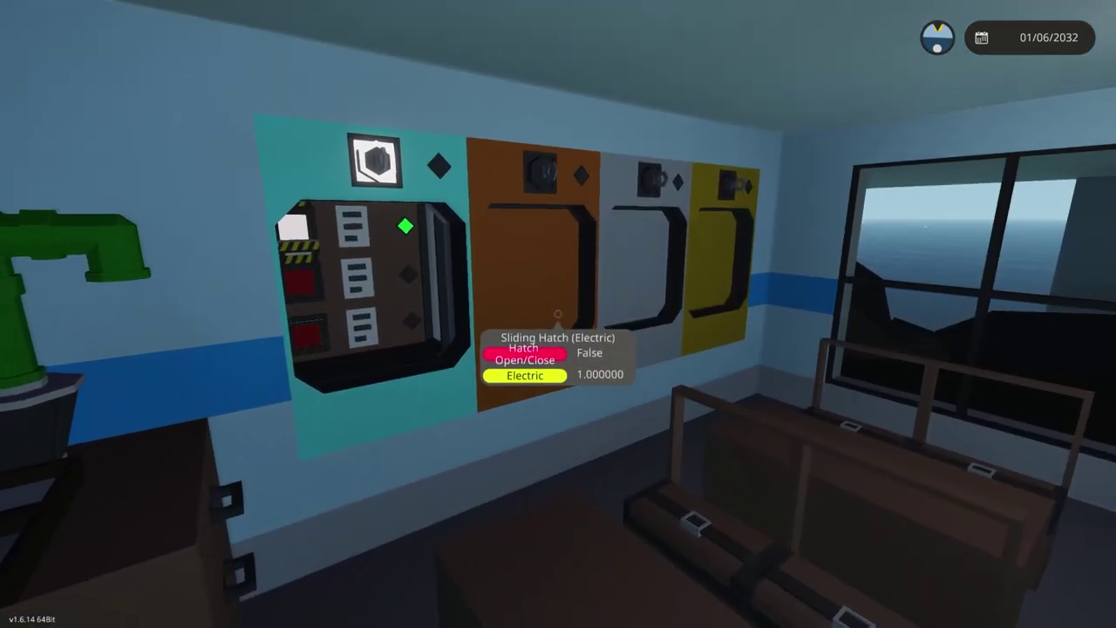
pyautogui.press('s')
# Inspect the orange, grey and yellow rank cabinets along the wall, including the Captain rank indicator light, and the map sign.
pyautogui.press('w')
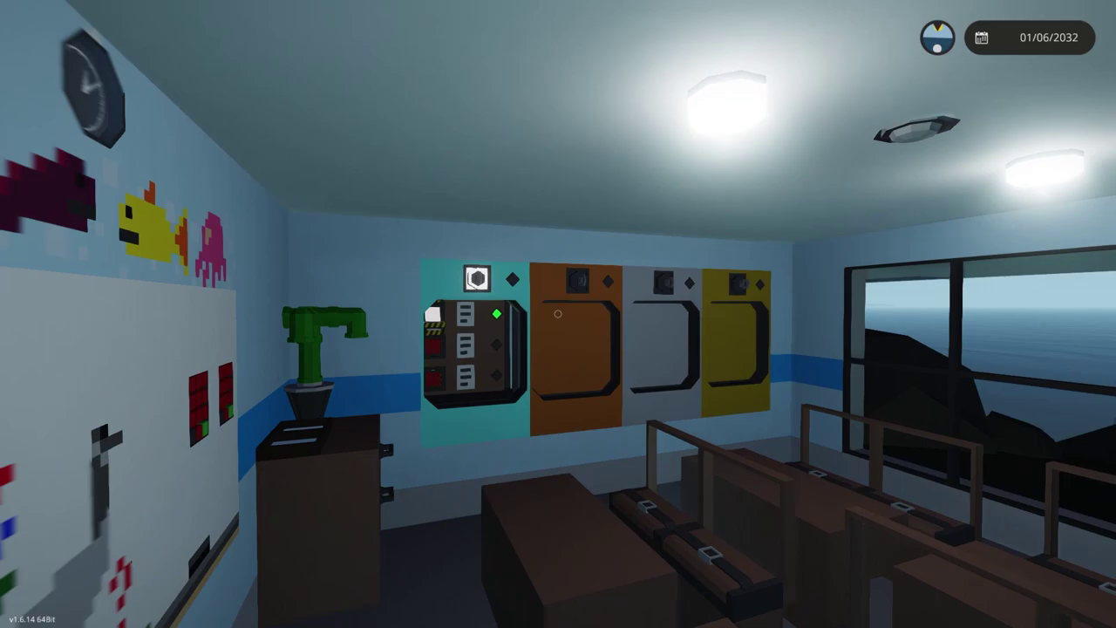
pyautogui.press('w')
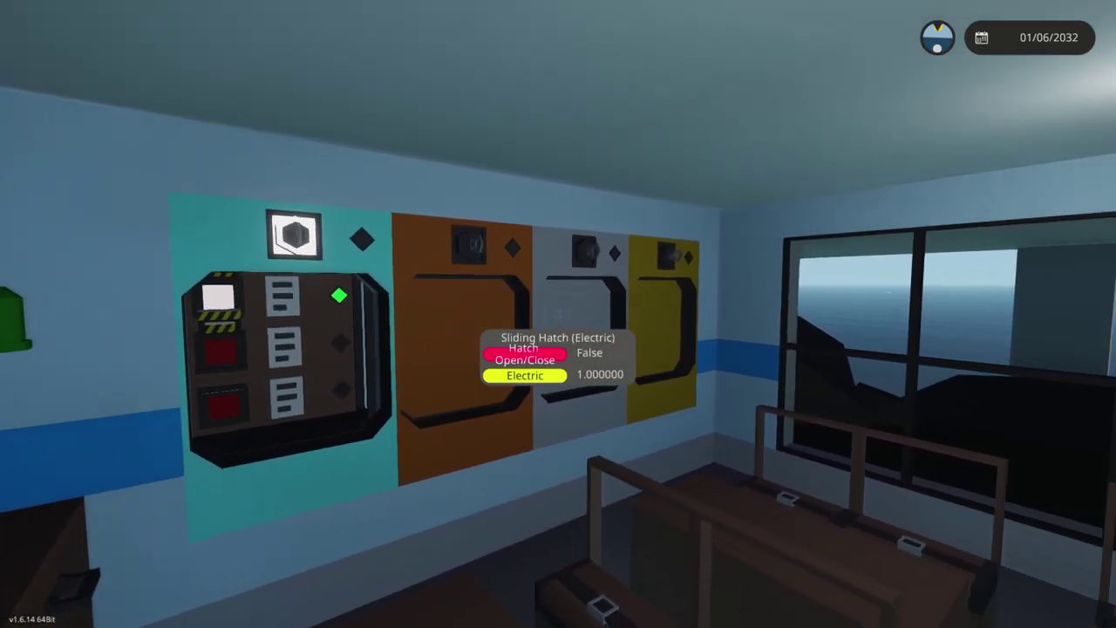
pyautogui.press('w')
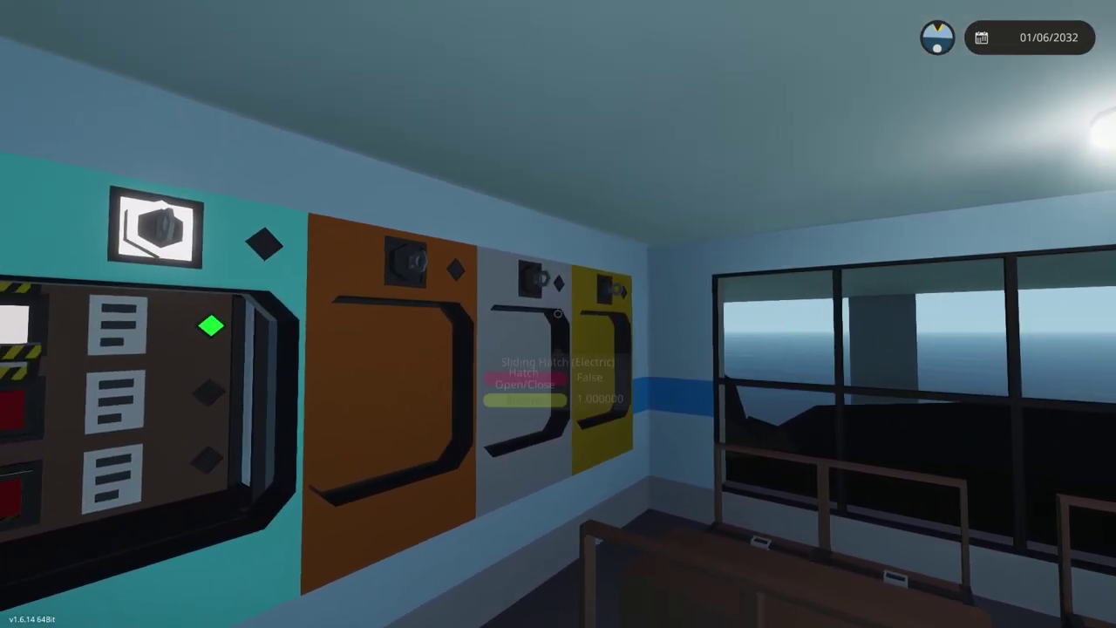
pyautogui.press('e')
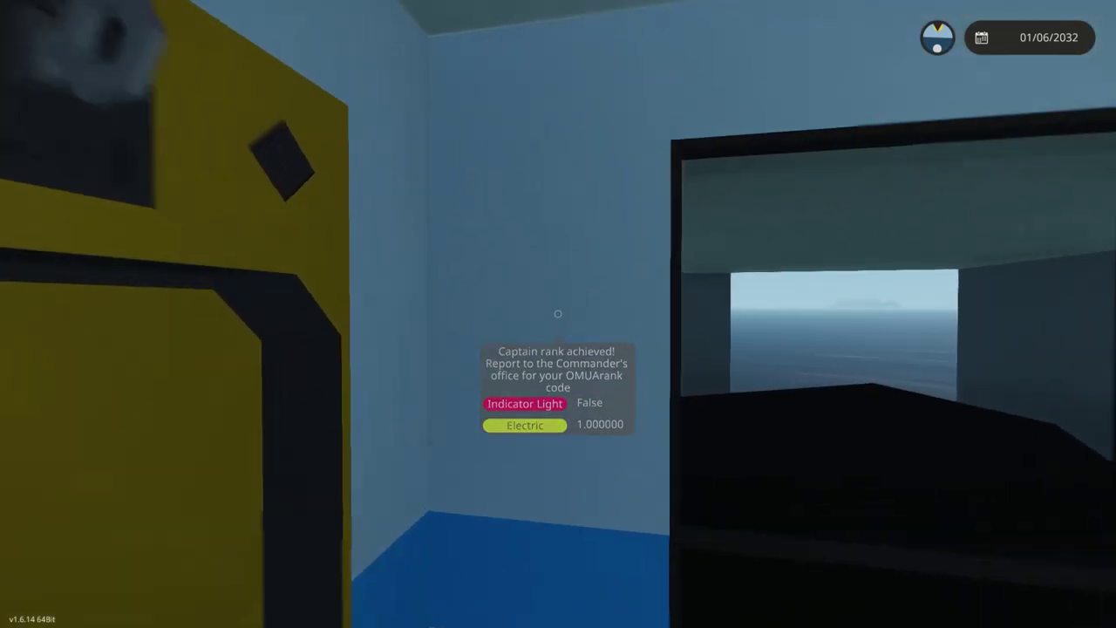
pyautogui.press('w')
pyautogui.press('w')
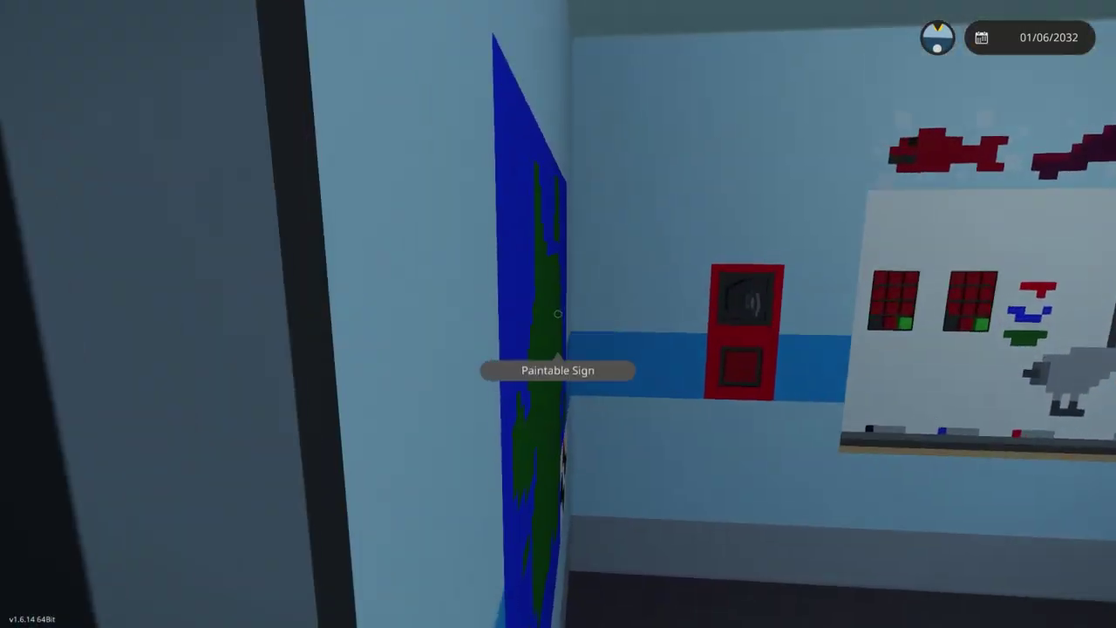
# Leave the classroom, cross the lobby in front of the security office and climb the stairs to the upper floor.
pyautogui.press('w')
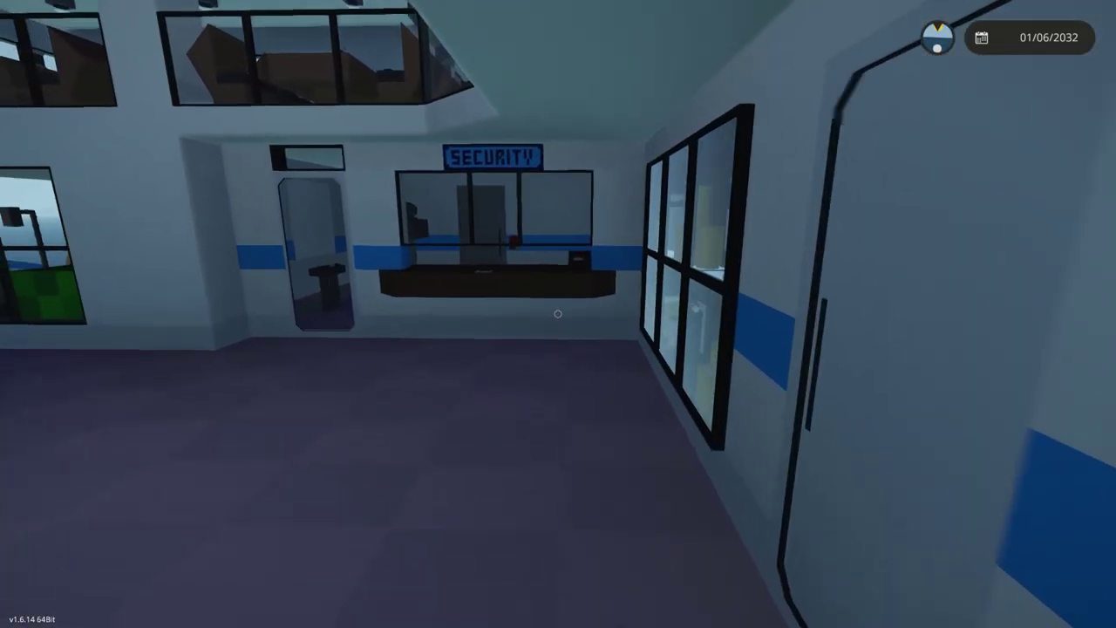
pyautogui.press('w')
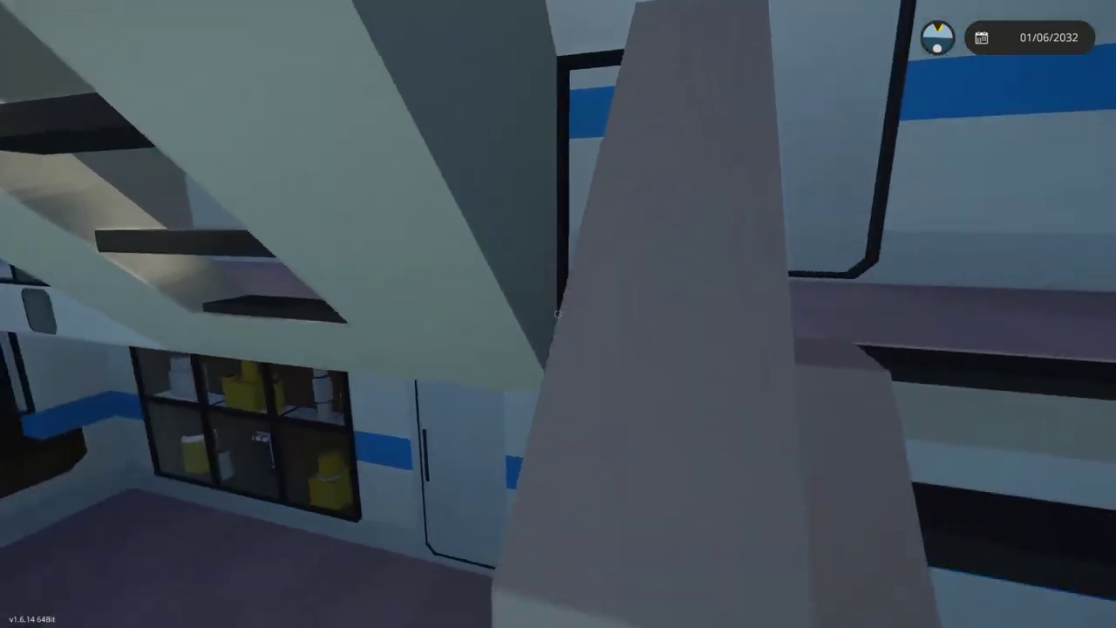
pyautogui.press('w')
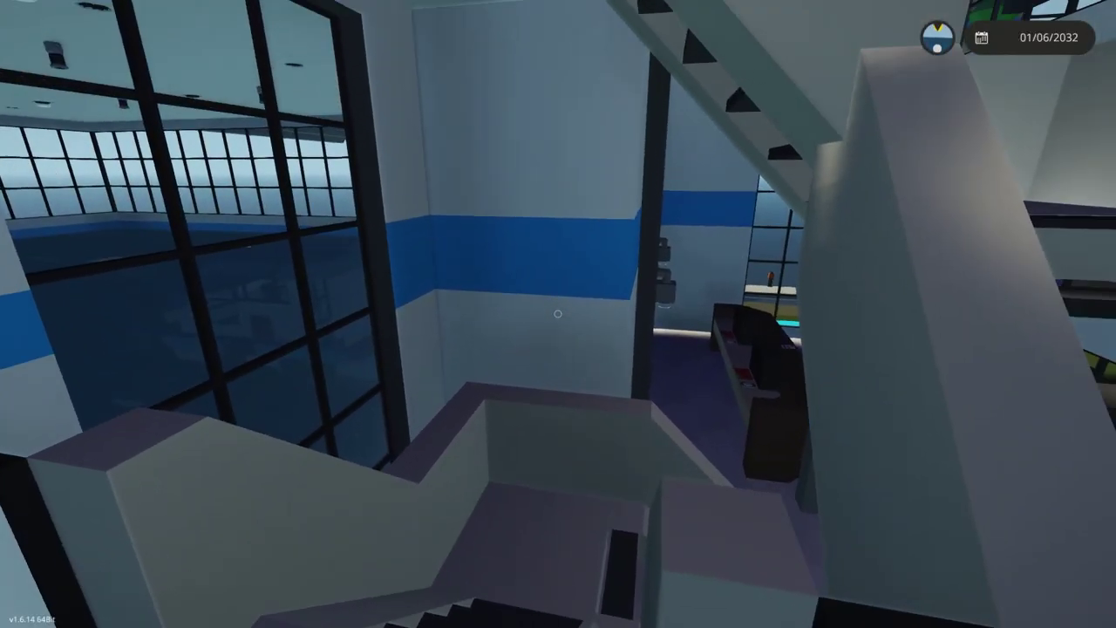
pyautogui.press('w')
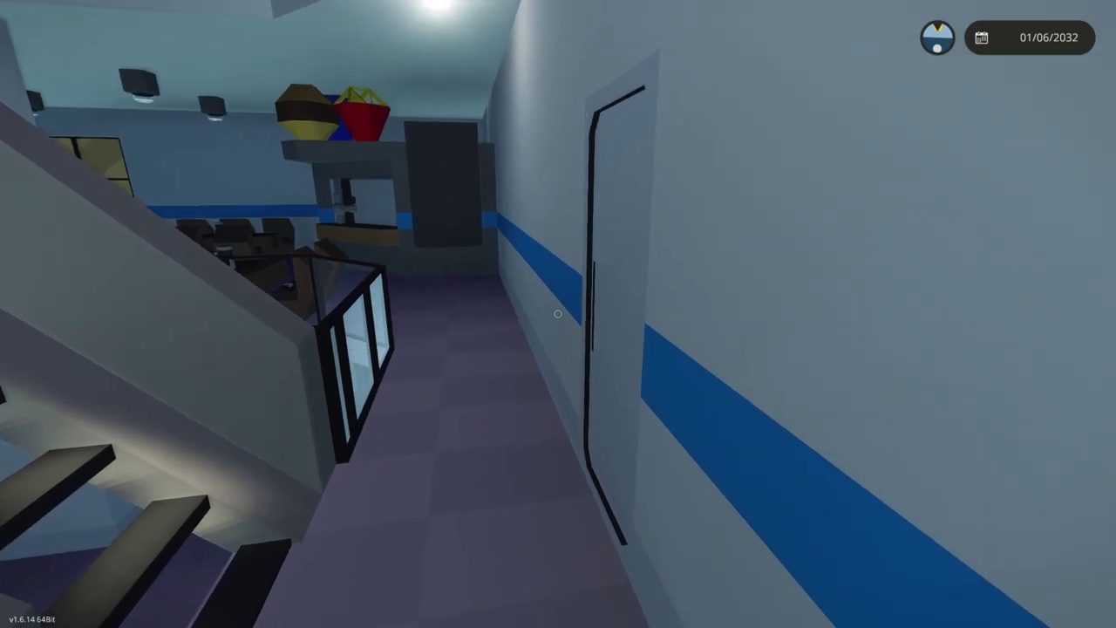
# Follow the upper corridor to the canteen and look over its serving counter and seating area.
pyautogui.press('w')
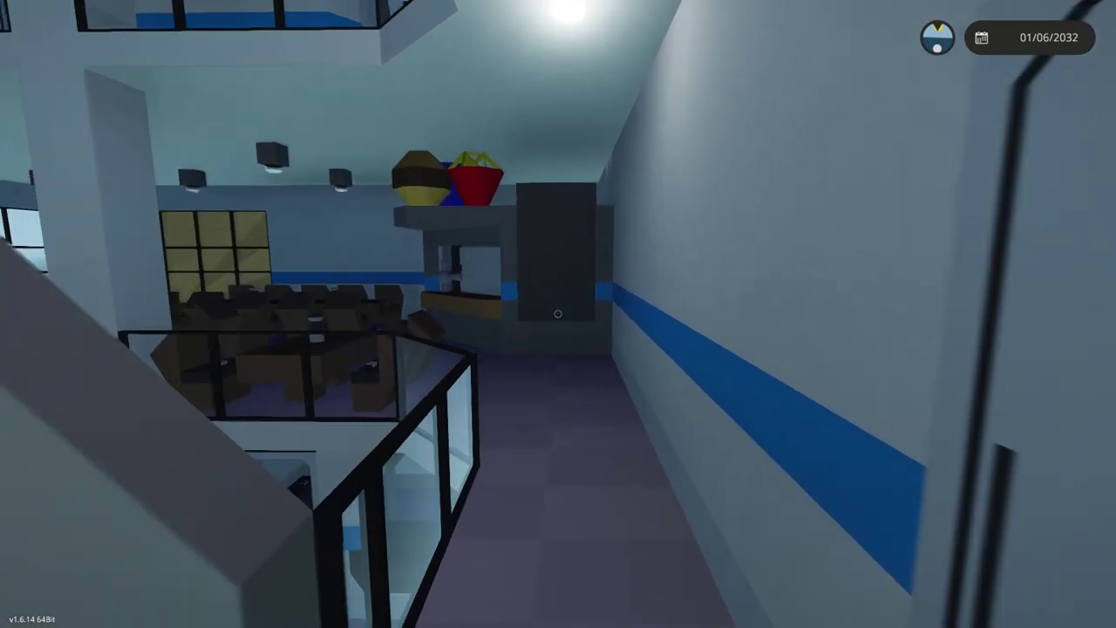
pyautogui.press('w')
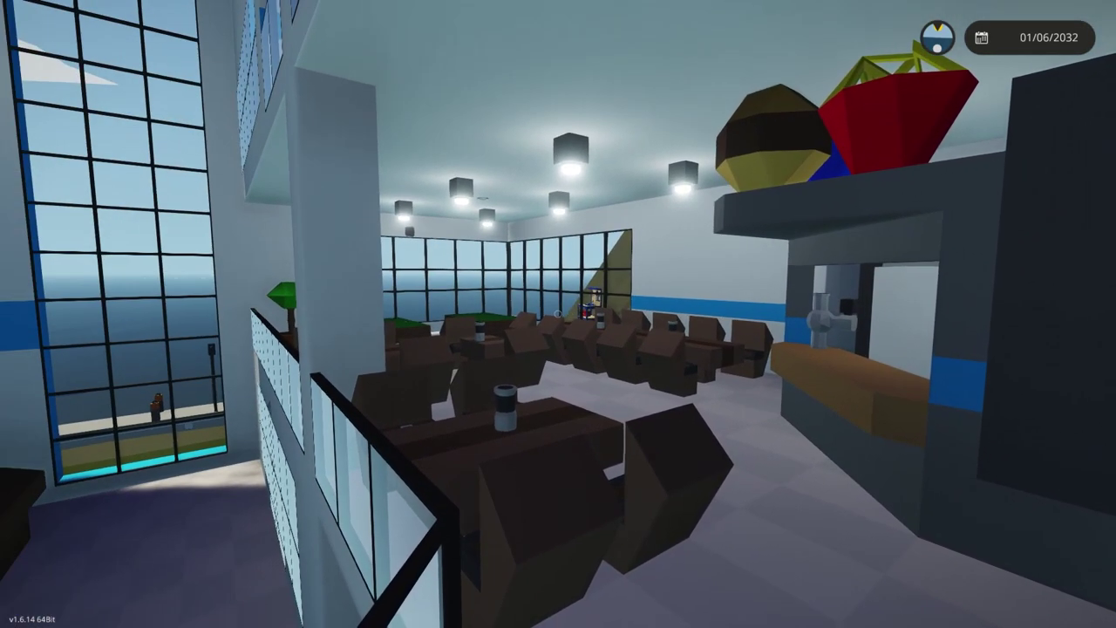
pyautogui.press('w')
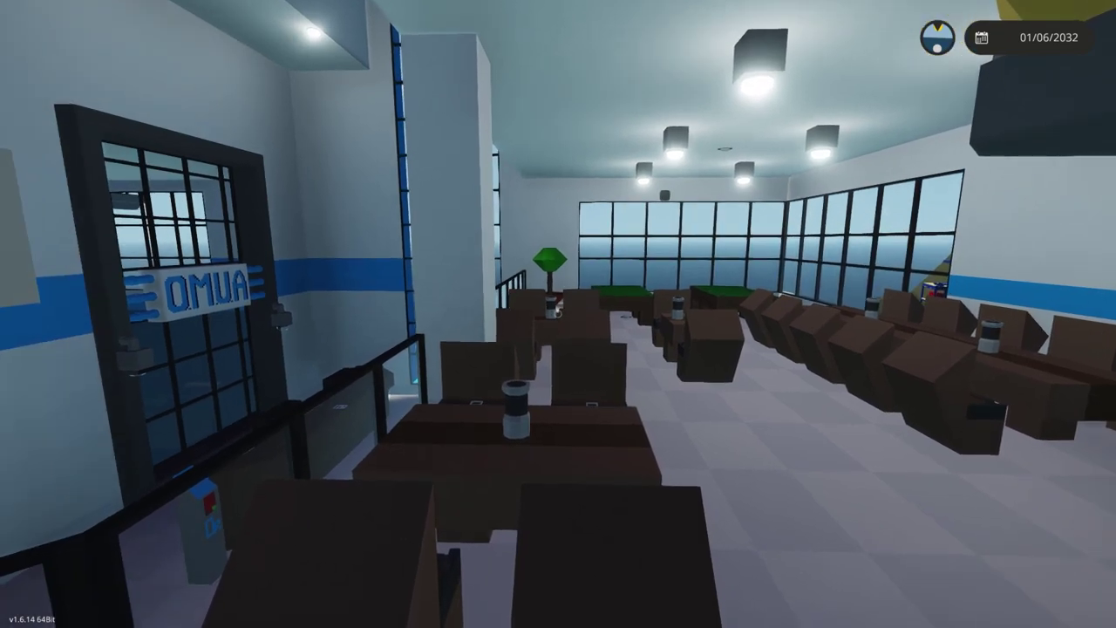
pyautogui.press('s')
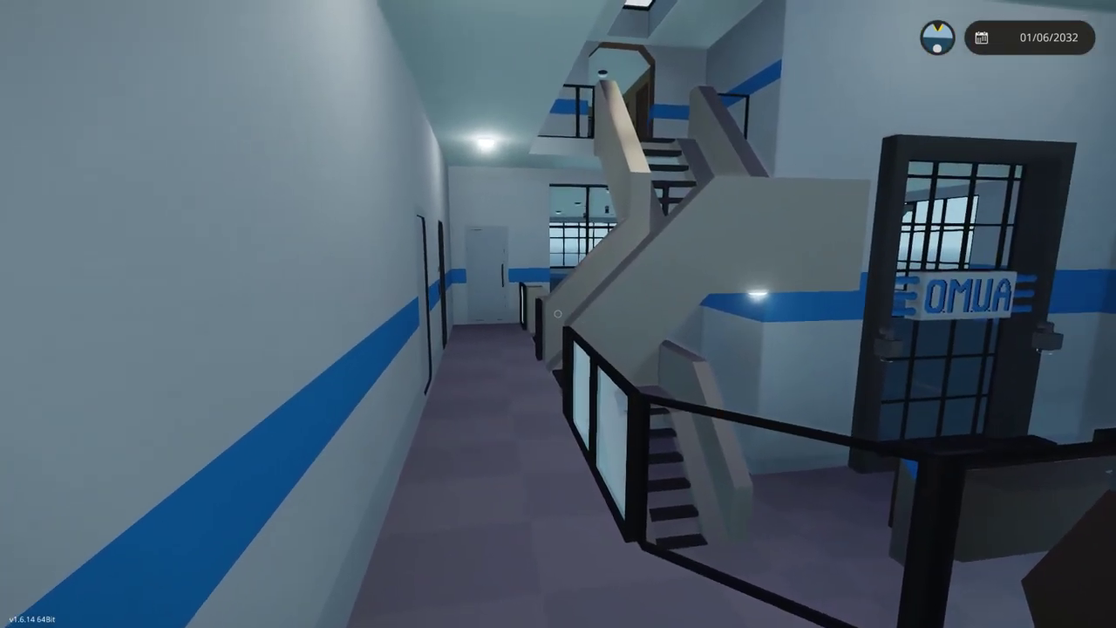
# Return along the corridor, open the door at its end and enter the indoor pool hall to view the sunken boat.
pyautogui.press('w')
pyautogui.press('e')
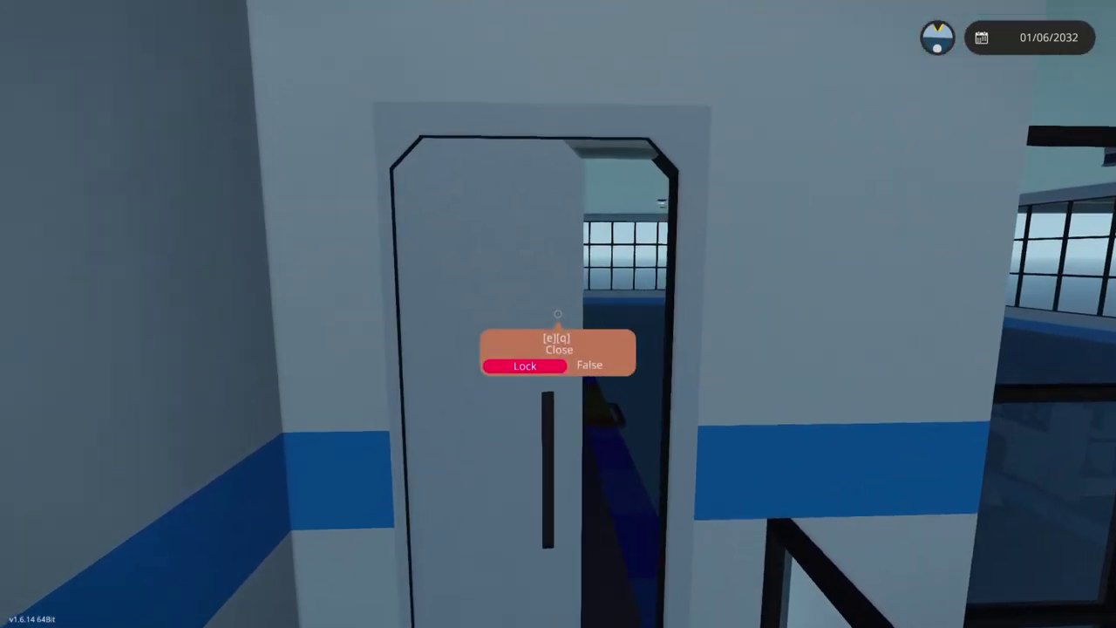
pyautogui.press('w')
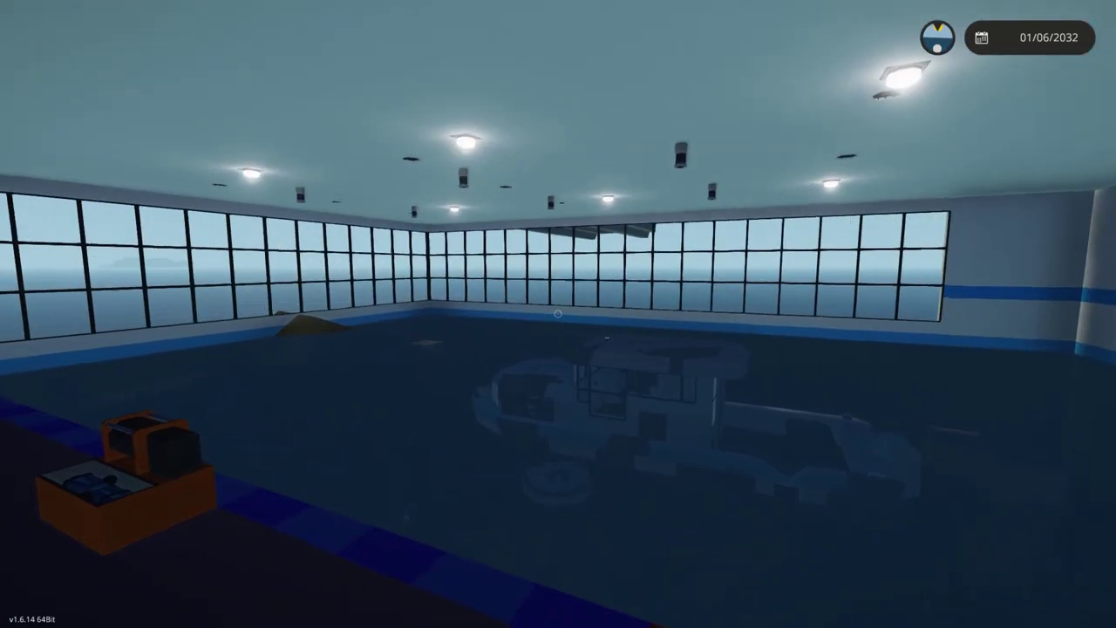
pyautogui.press('w')
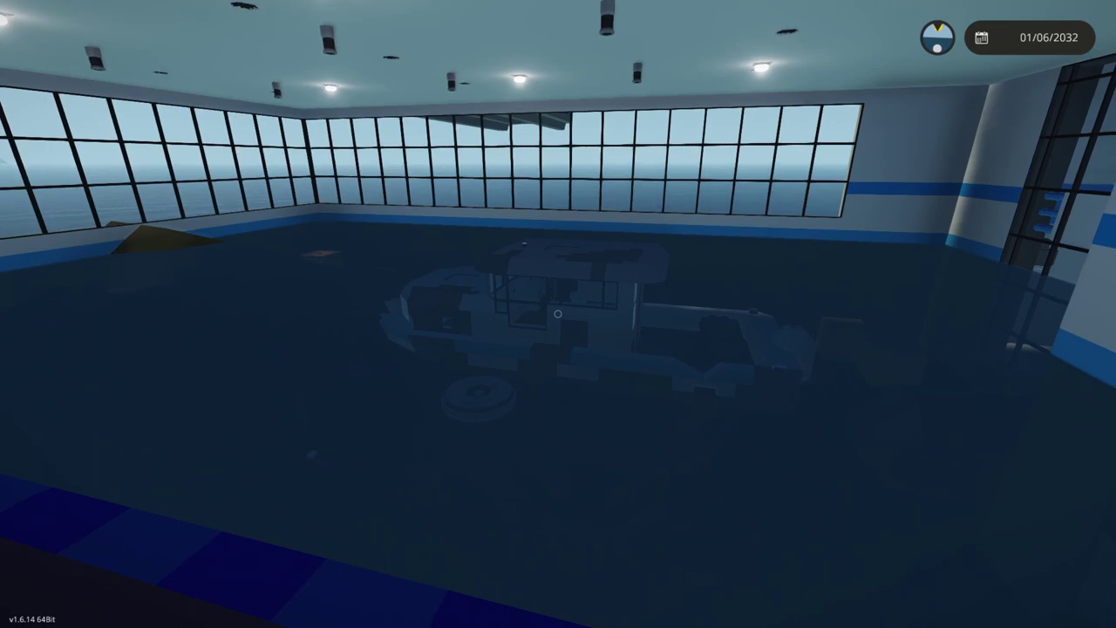
pyautogui.press('p')
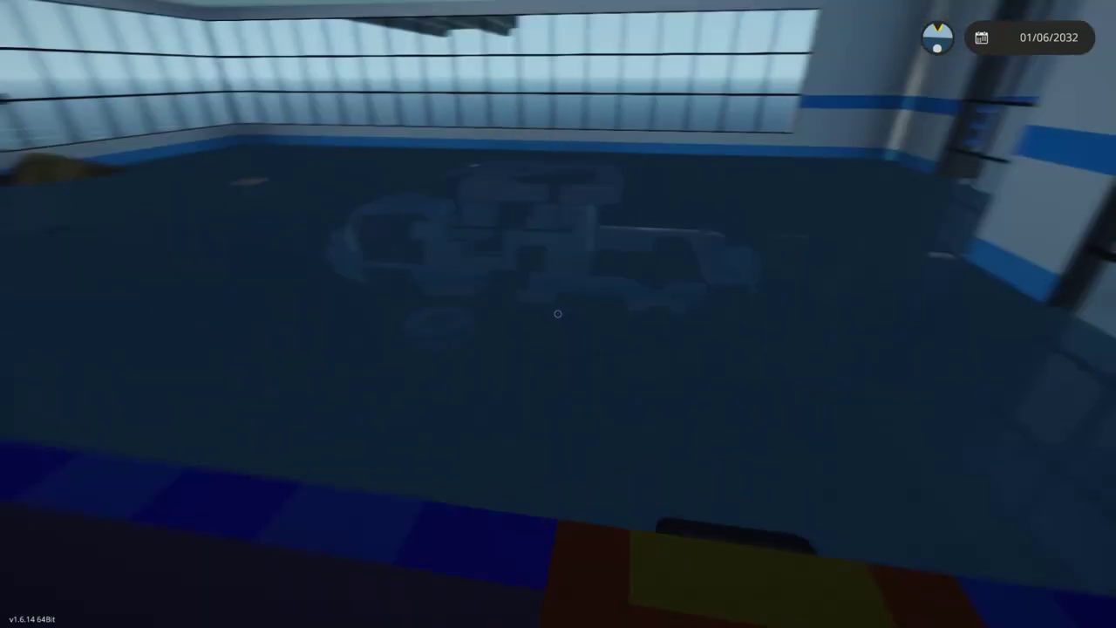
# Equip the flashlight, enter the pool and inspect the objects on its floor and the sunken boat.
pyautogui.scroll(6, 558, 314)
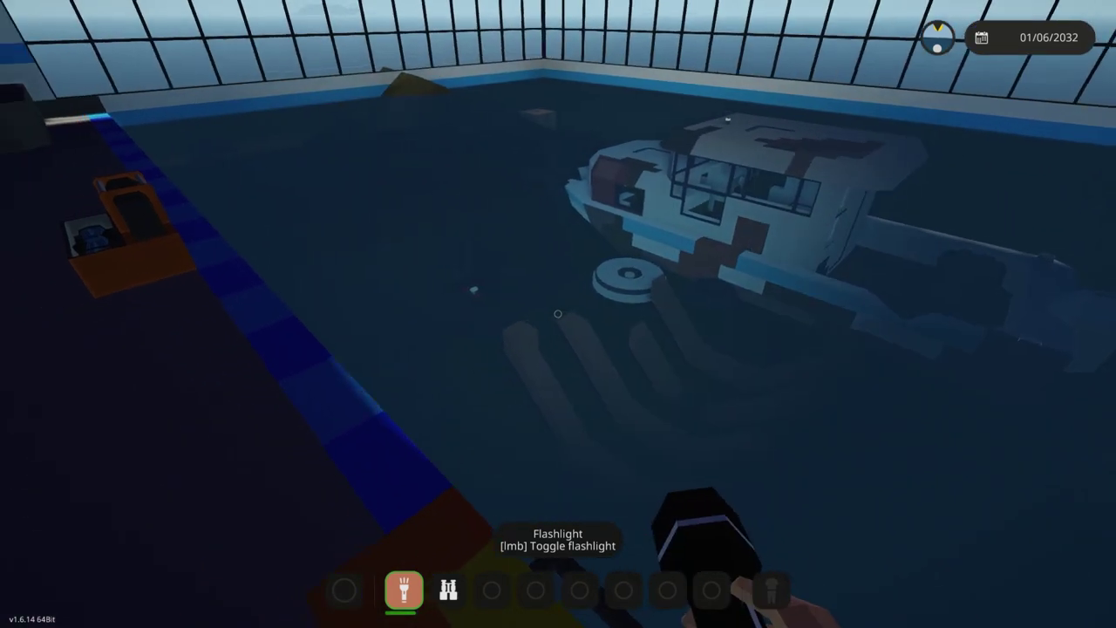
pyautogui.press('w')
pyautogui.press('w')
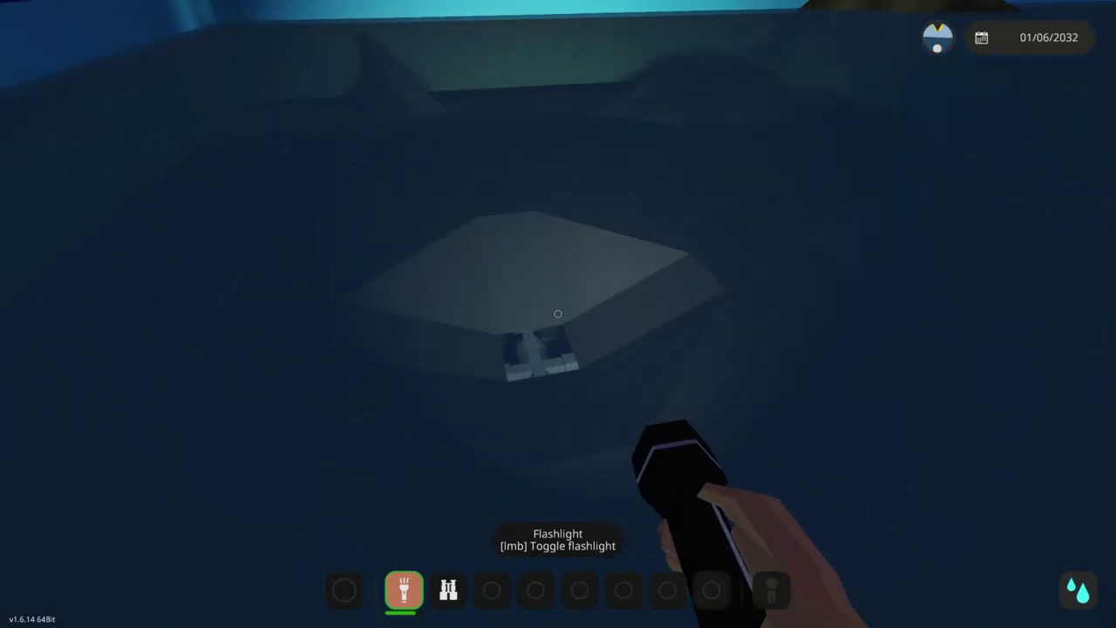
pyautogui.press('w')
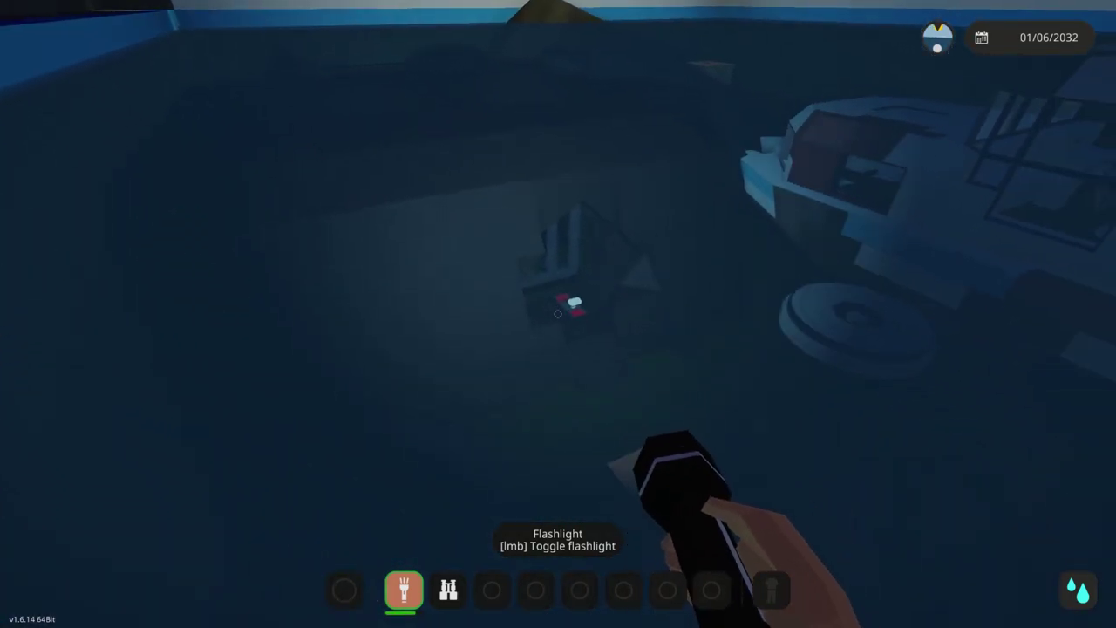
pyautogui.rightClick(558, 314)
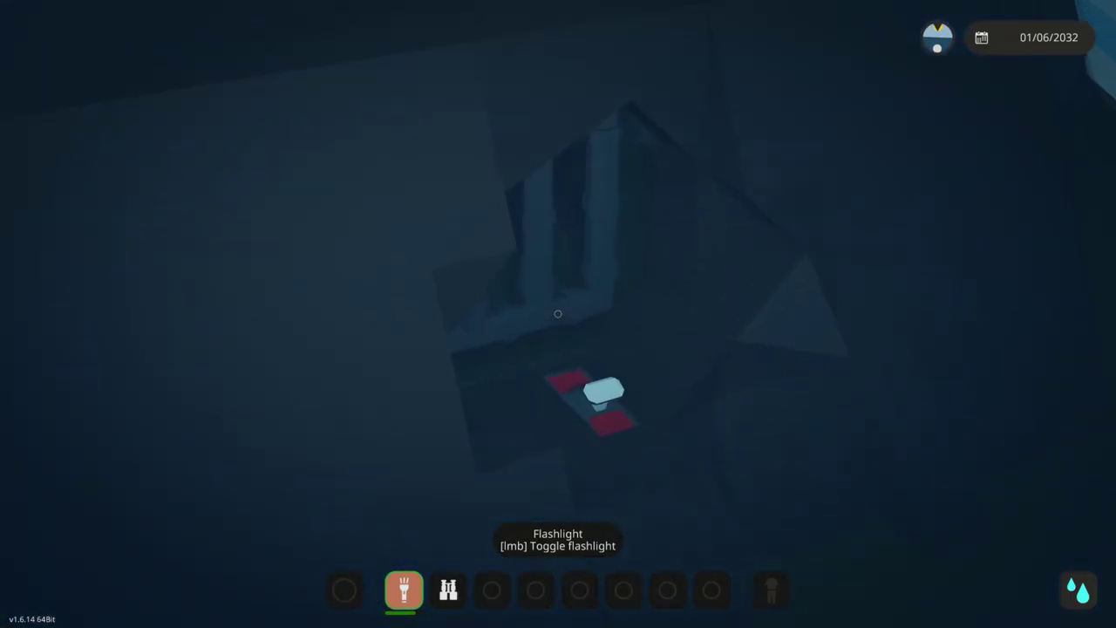
pyautogui.press('w')
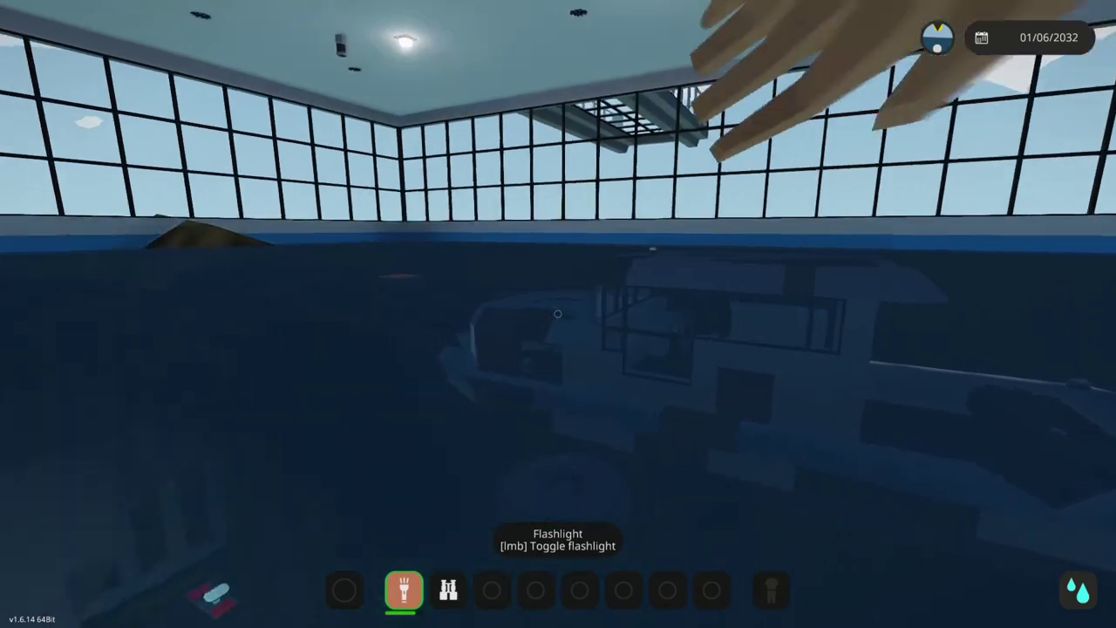
pyautogui.press('w')
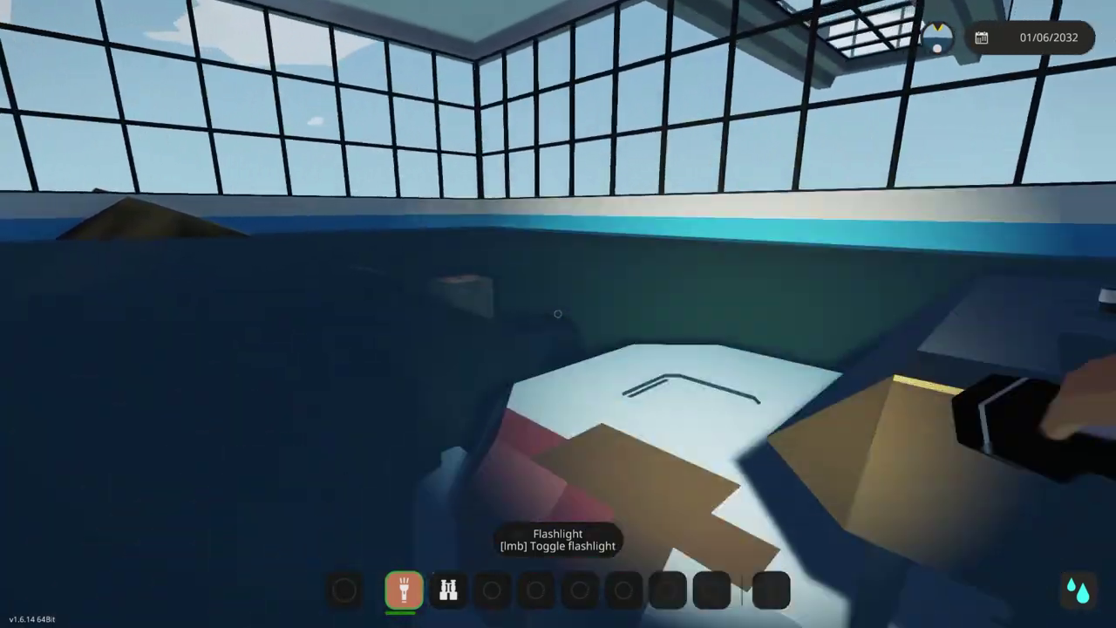
# Swim back to the pool edge, switch on the flashlight and climb out beside the workshop windows.
pyautogui.press('w')
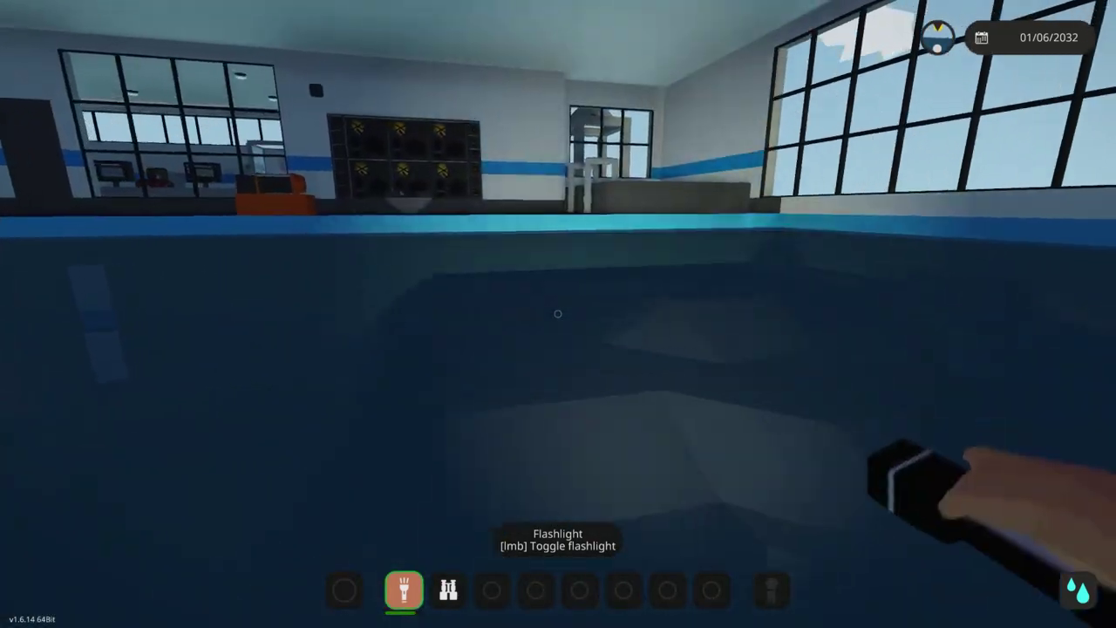
pyautogui.press('w')
pyautogui.click(558, 314)
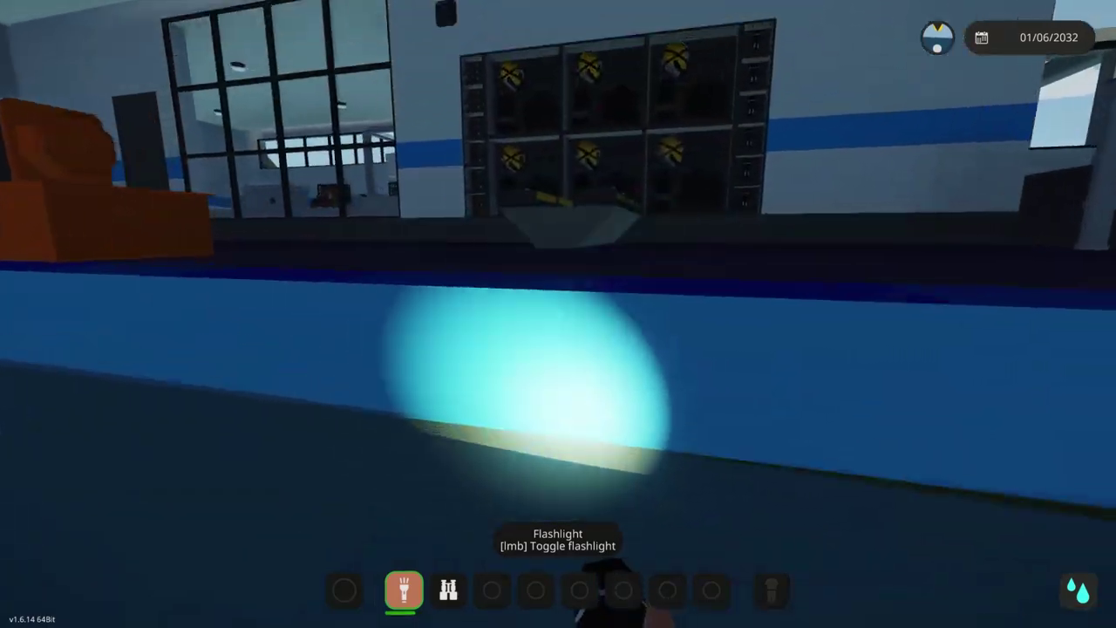
pyautogui.press('w')
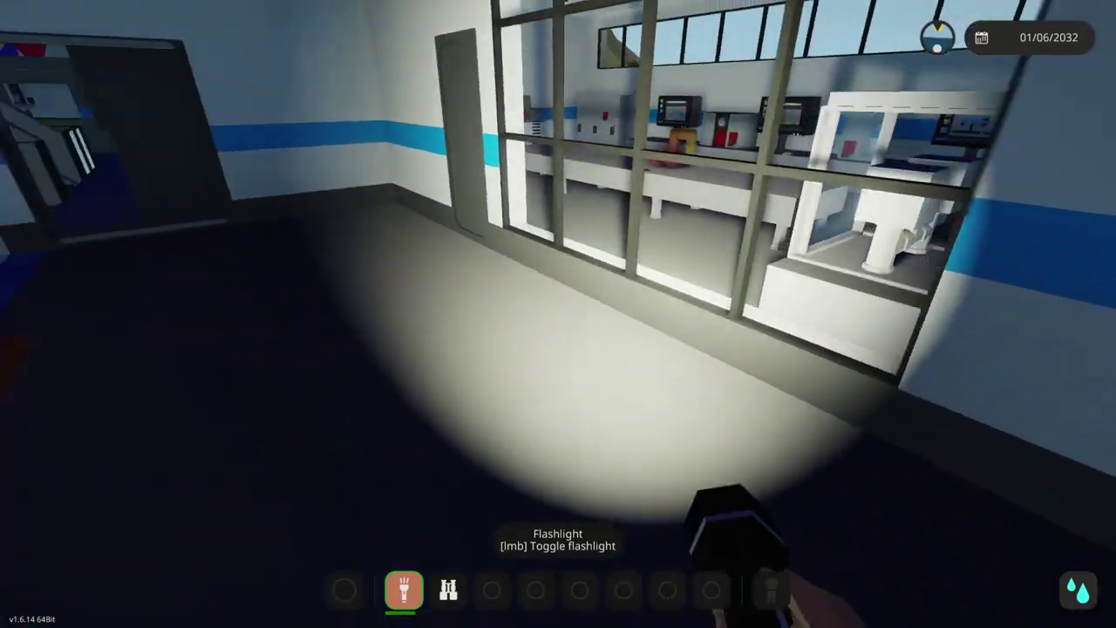
# Go back to the poolside and toggle the flashlight while looking over the water and the sunken boat.
pyautogui.press('w')
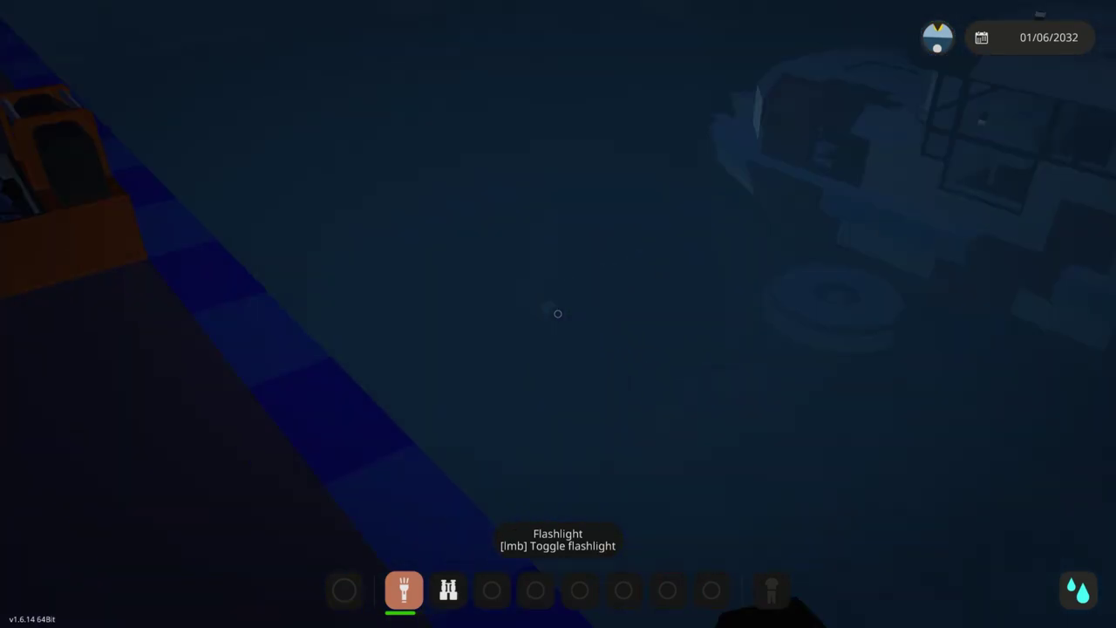
pyautogui.click(558, 314)
pyautogui.click(558, 314)
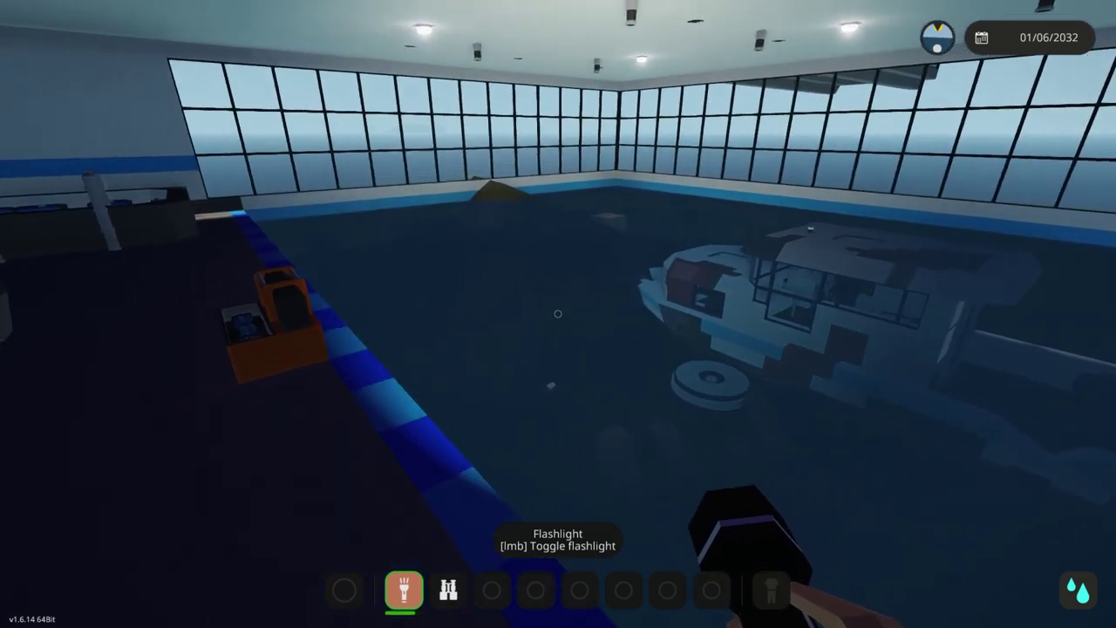
pyautogui.click(558, 314)
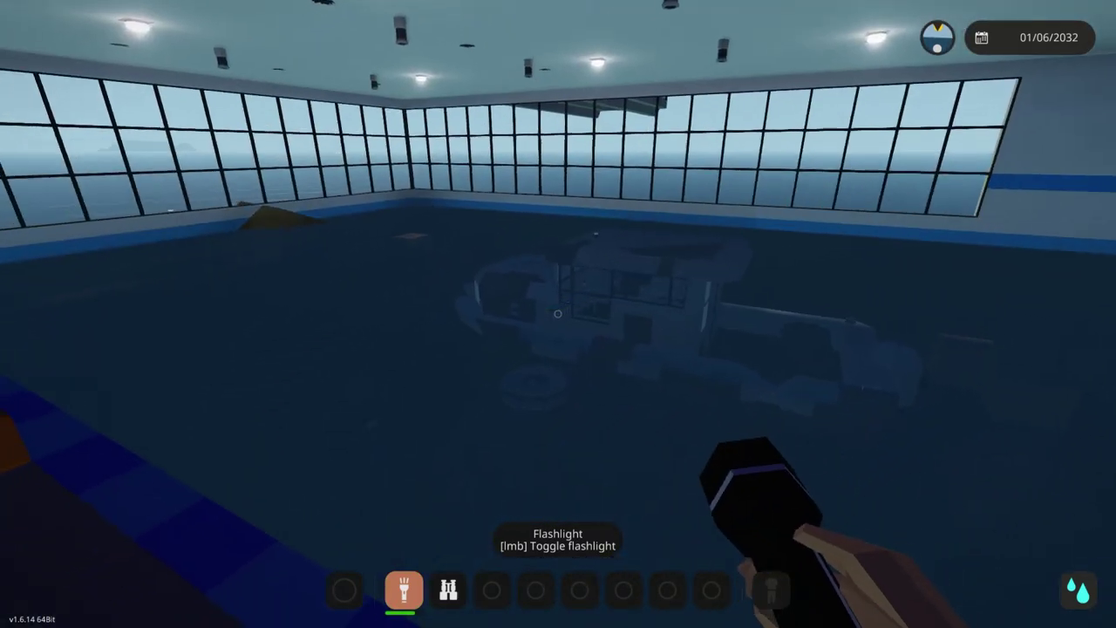
# Change the world's current time to night in the custom game settings and resume play.
pyautogui.press('Escape')
pyautogui.click(623, 140)
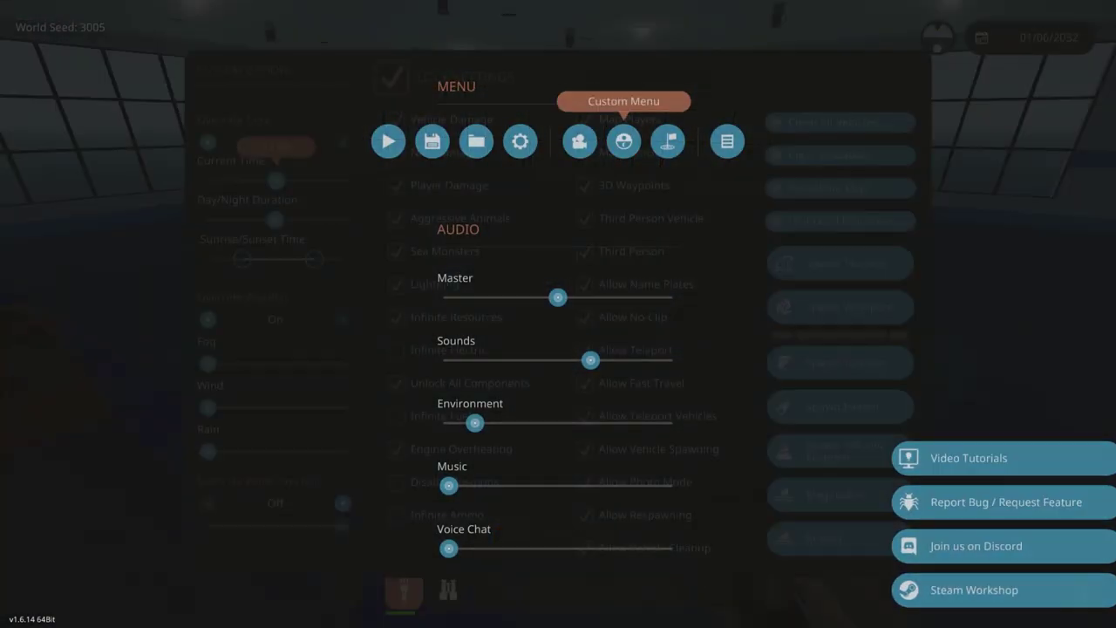
pyautogui.moveTo(276, 181); pyautogui.dragTo(322, 180)
pyautogui.press('Escape')
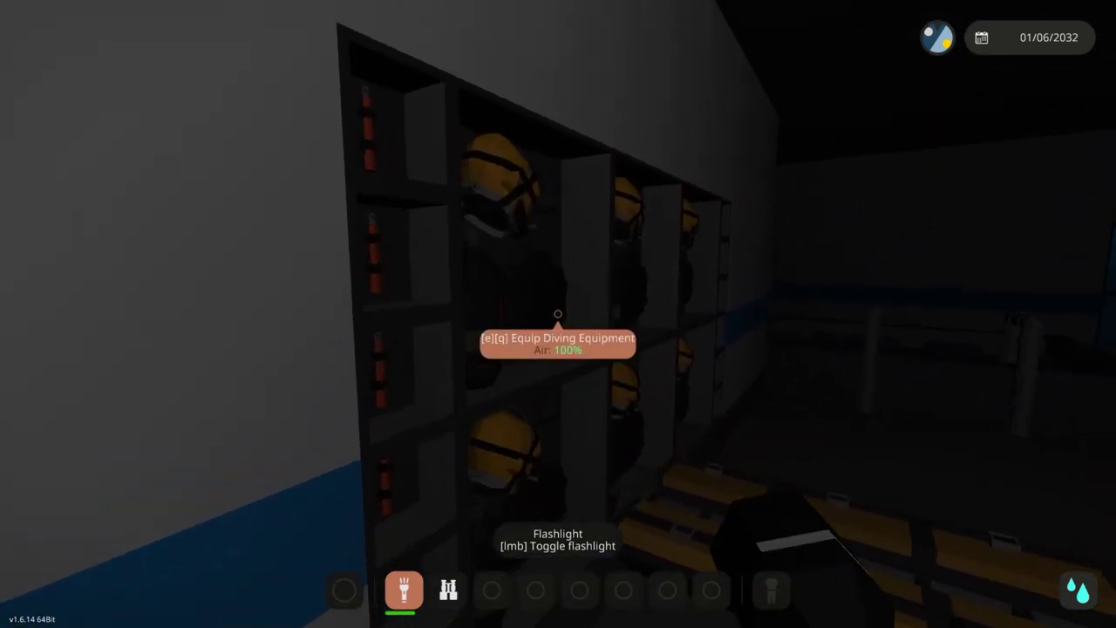
# Equip the diving equipment from the poolside rack, then select the flashlight and toggle it in the dark.
pyautogui.press('e')
pyautogui.press('w')
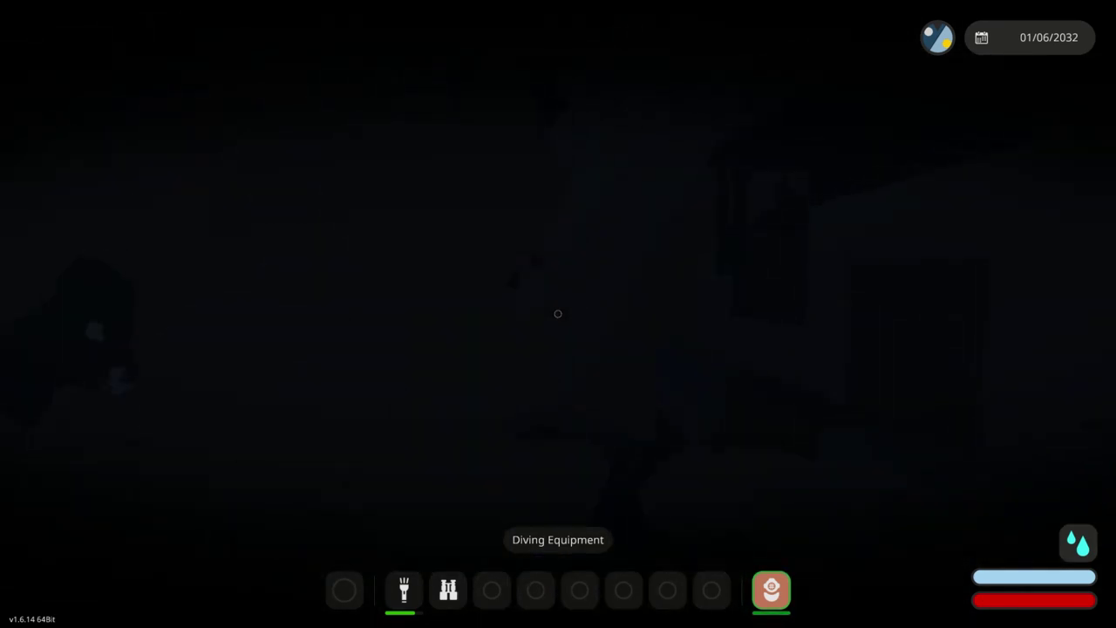
pyautogui.scroll(7, 558, 314)
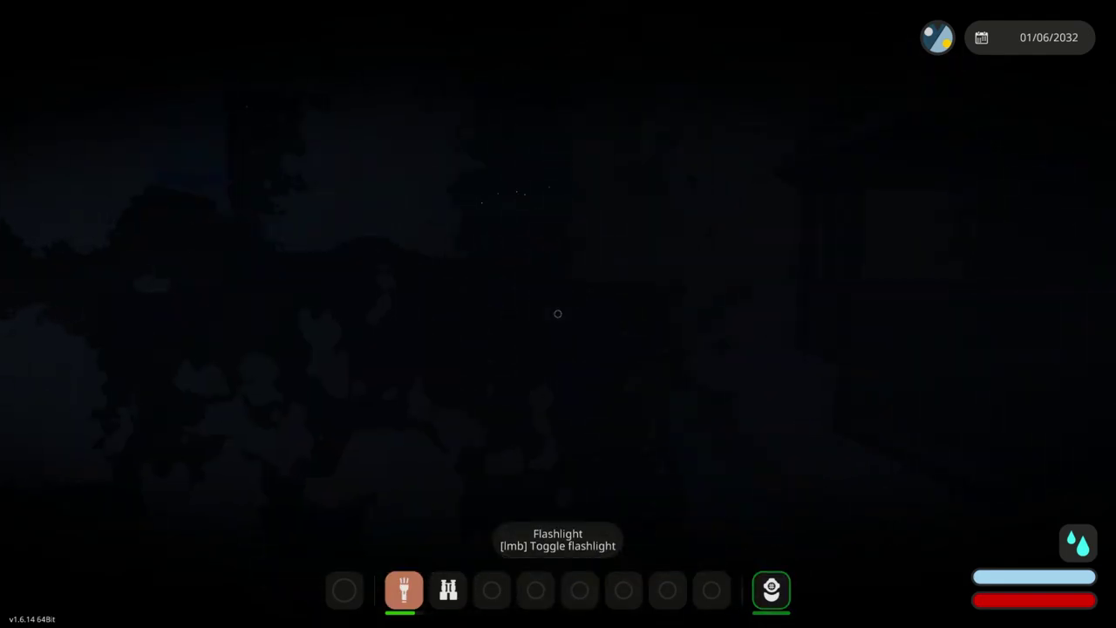
pyautogui.click(558, 313)
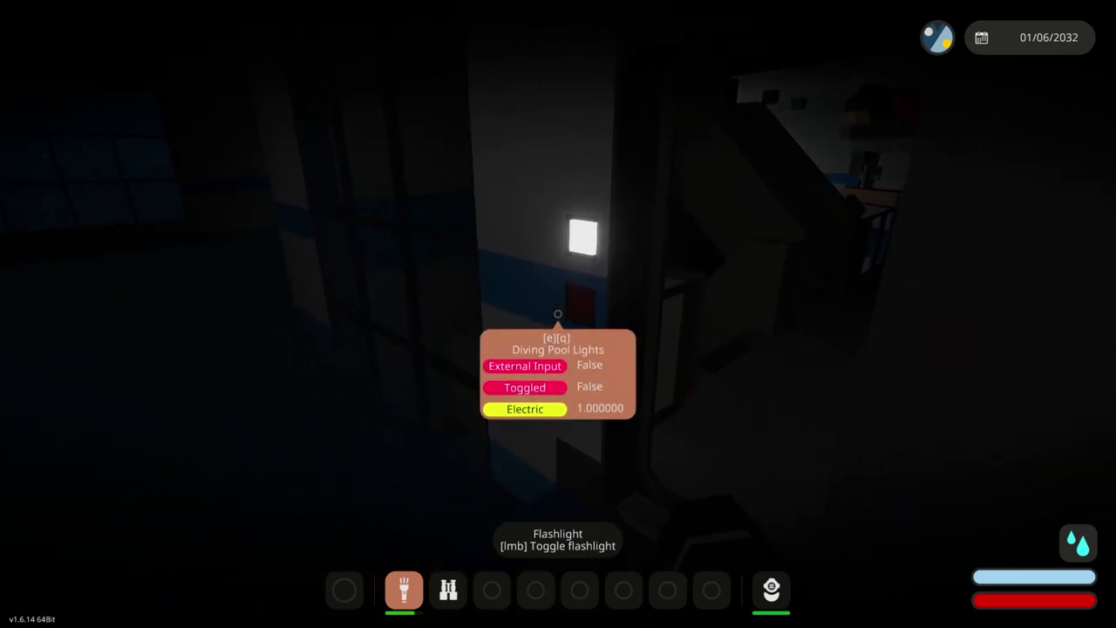
# Switch on the Diving Pool Lights beside the doorway and set the world's current time back to daytime in the custom settings.
pyautogui.press('e')
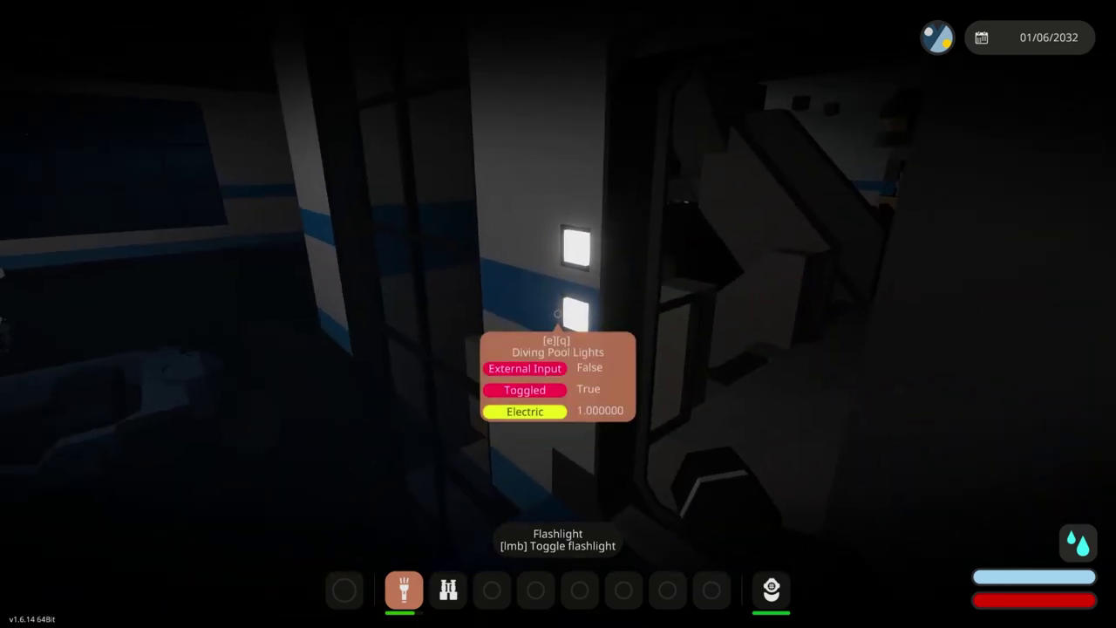
pyautogui.press('Escape')
pyautogui.click(622, 141)
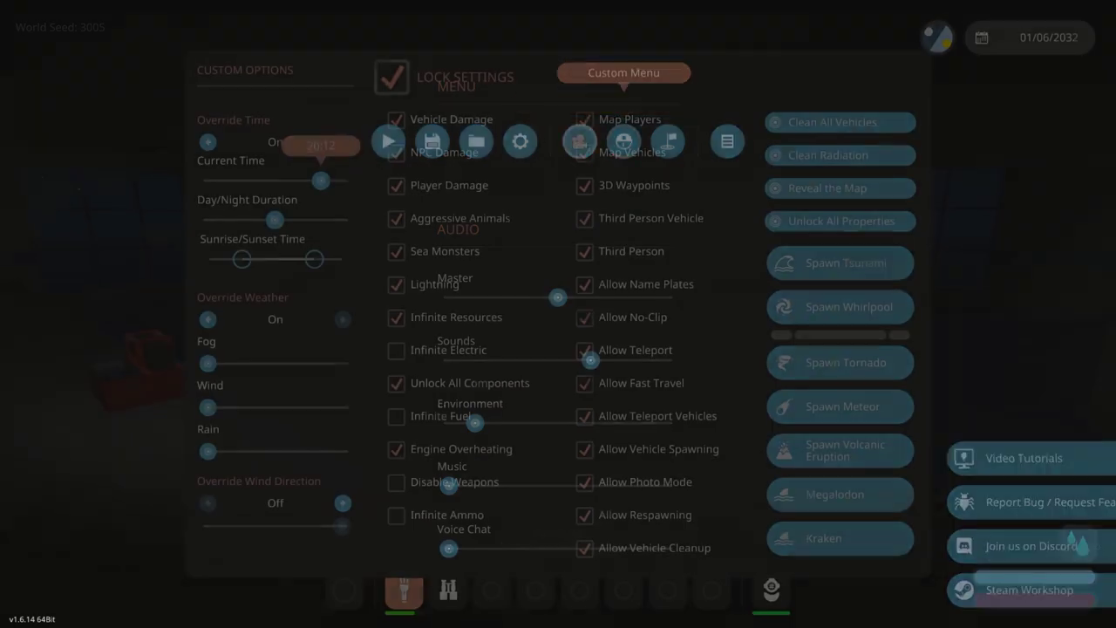
pyautogui.moveTo(321, 180); pyautogui.dragTo(277, 181)
pyautogui.press('Escape')
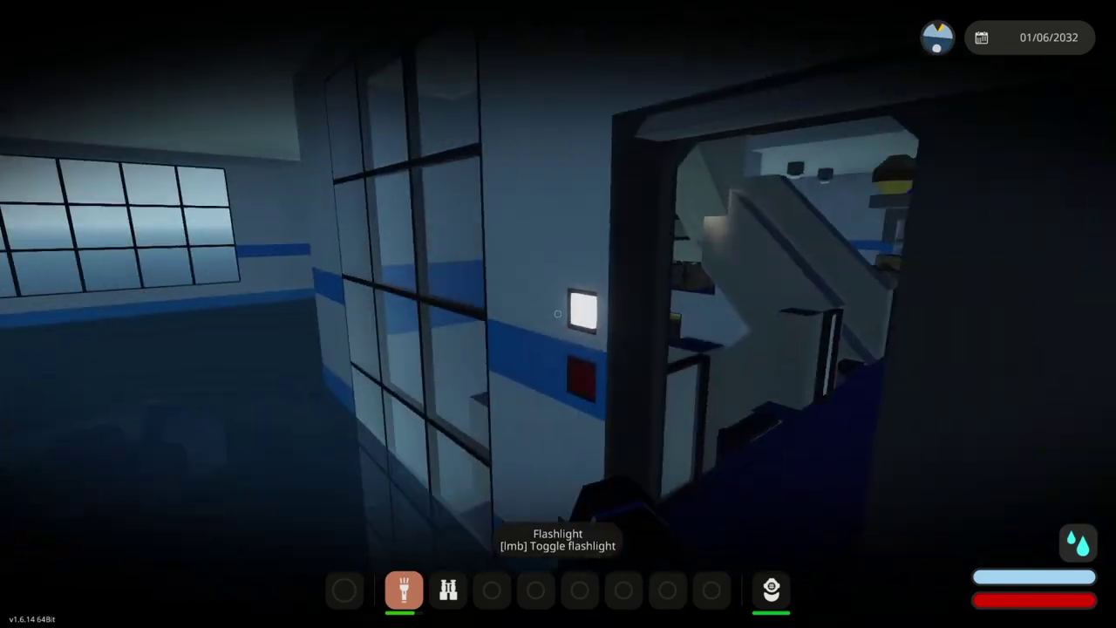
# Switch off the remaining pool lights and return the diving equipment to the empty compartment of the rack.
pyautogui.press('q')
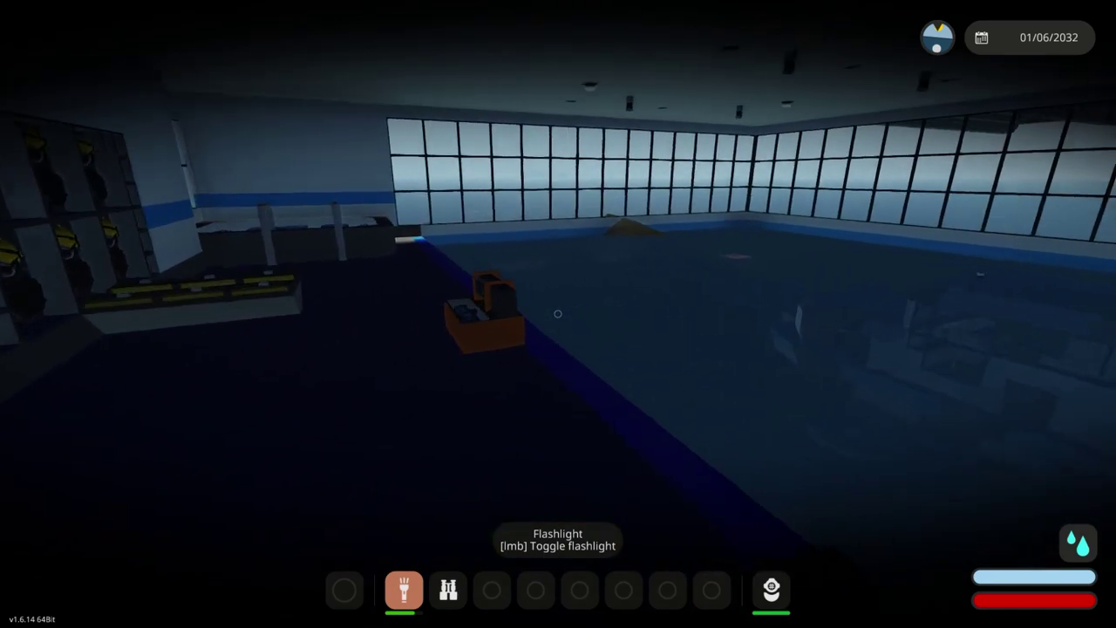
pyautogui.press('w')
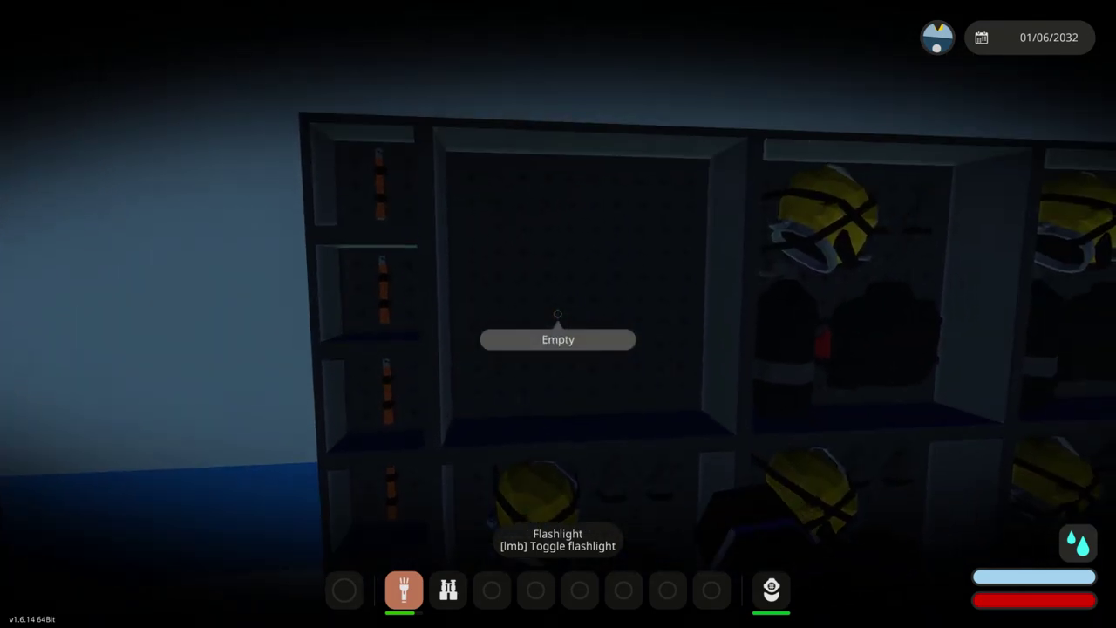
pyautogui.press('0')
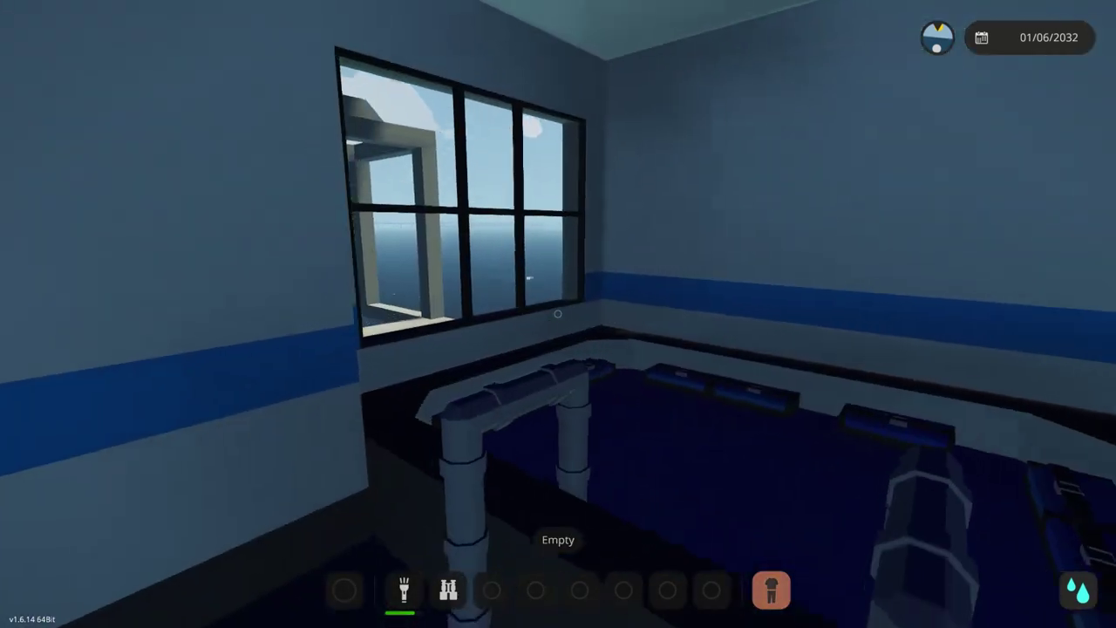
# Enter the laboratory beside the pool hall and inspect its workstations and the M4 sample visual inspection table with the robotic arm.
pyautogui.press('w')
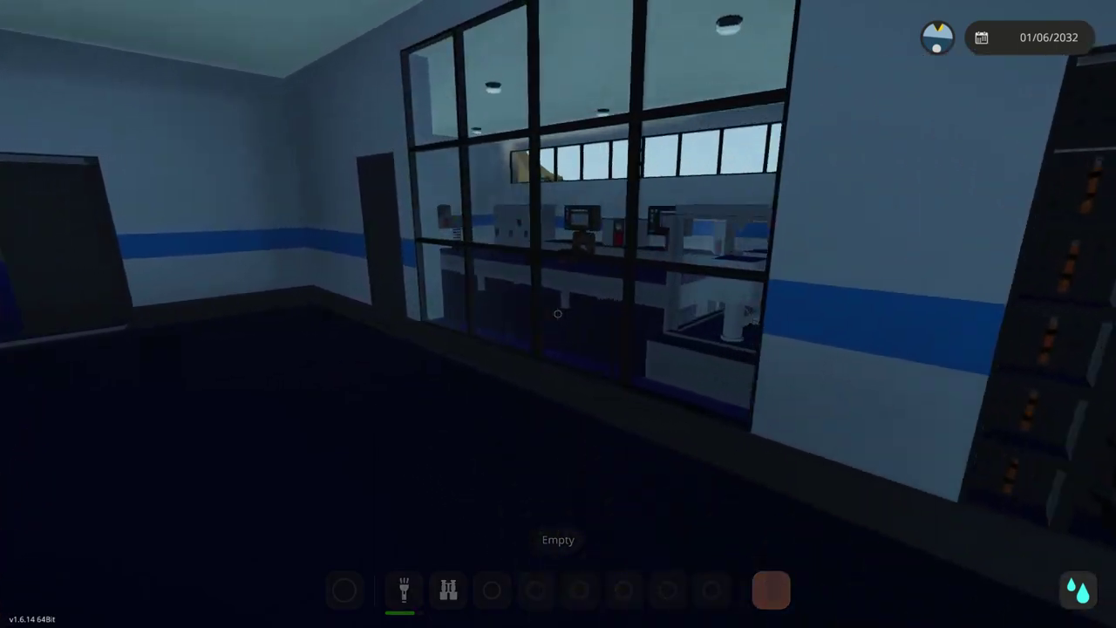
pyautogui.press('e')
pyautogui.press('w')
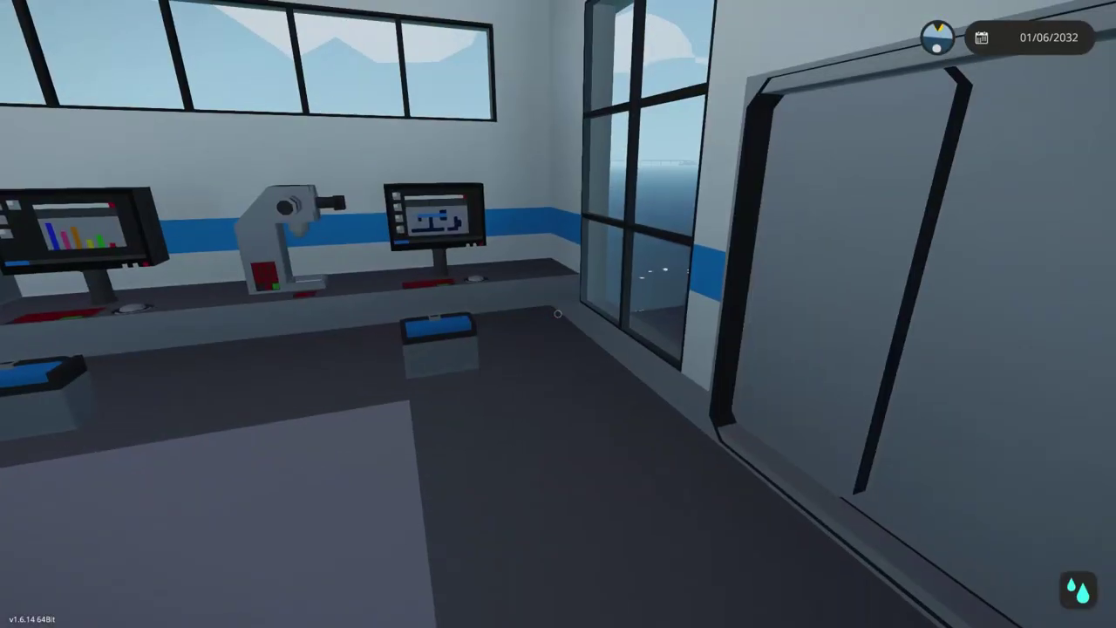
pyautogui.press('w')
pyautogui.press('e')
pyautogui.press('w')
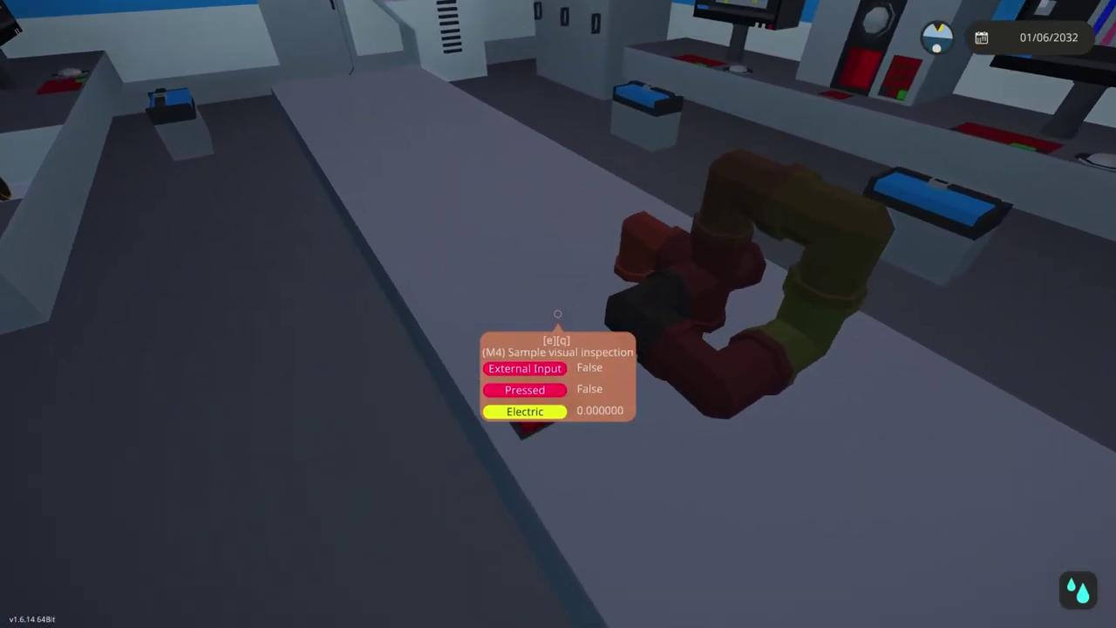
pyautogui.press('a')
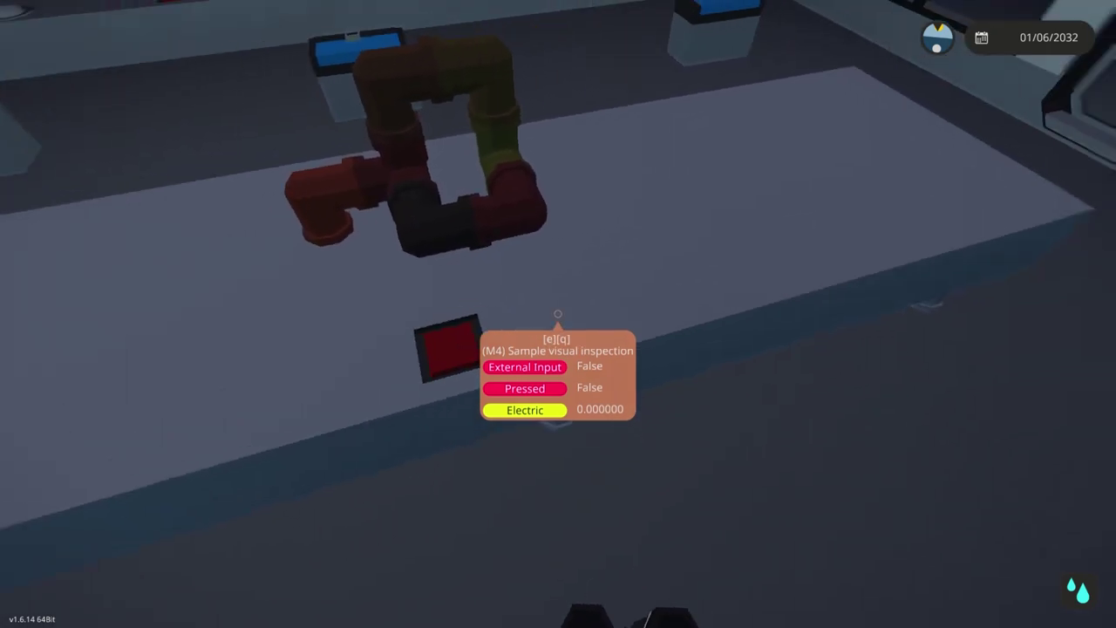
pyautogui.press('w')
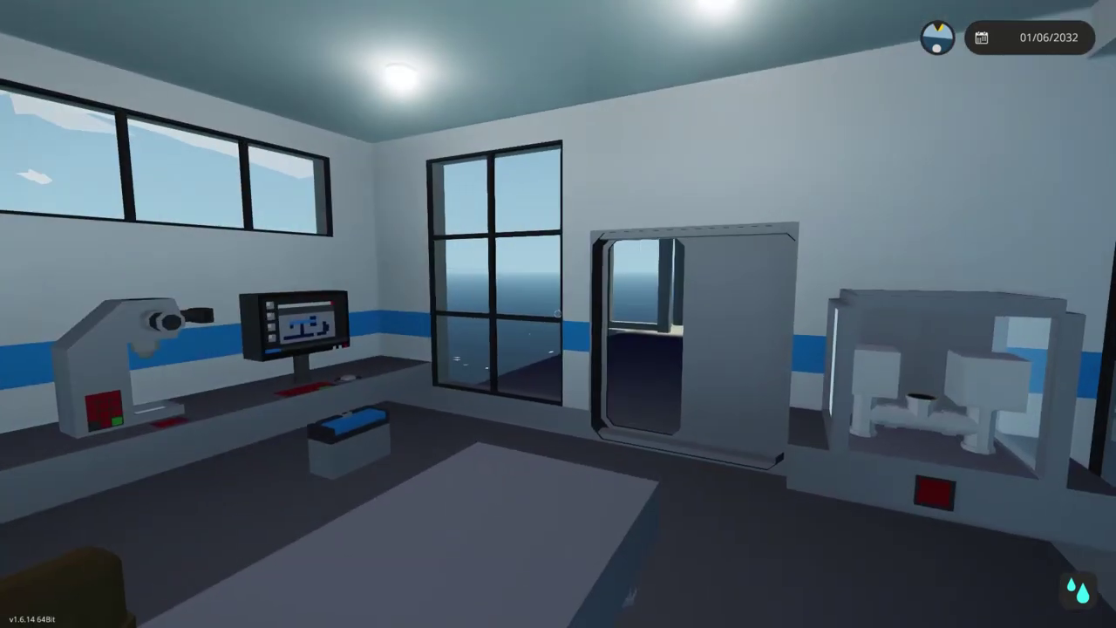
# Go out onto the sea-facing terrace and inspect the open frame structure at its edge.
pyautogui.press('w')
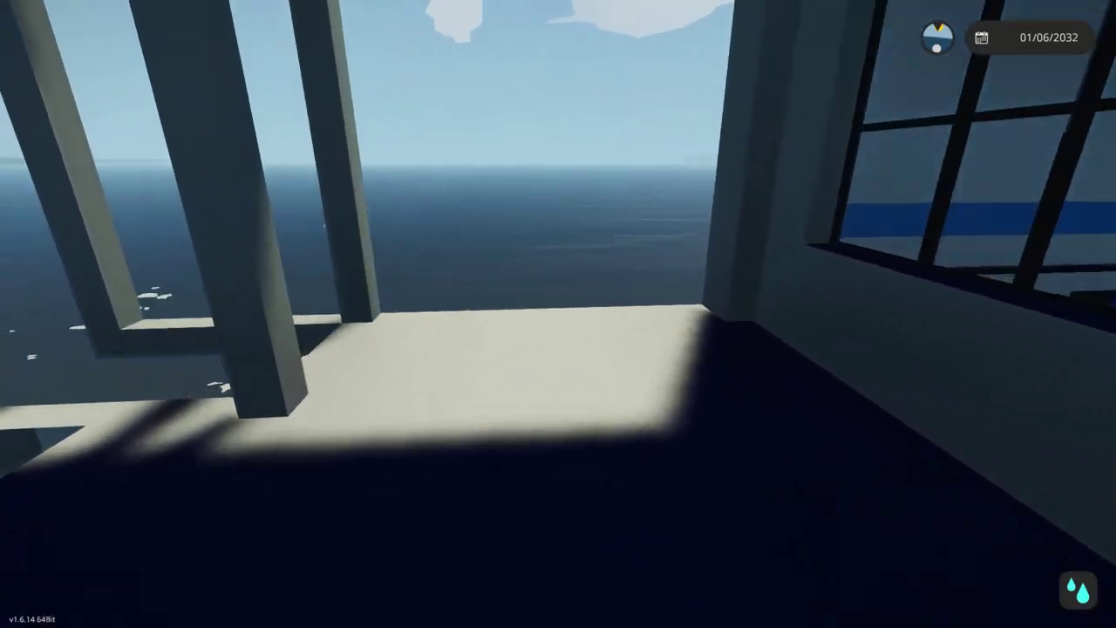
pyautogui.press('w')
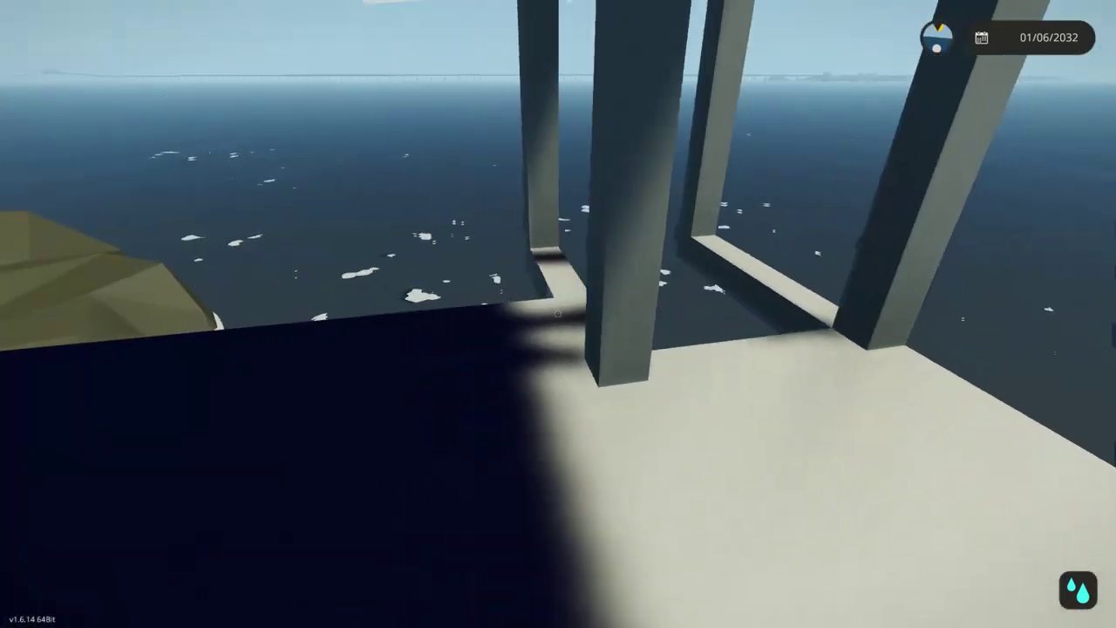
pyautogui.press('s')
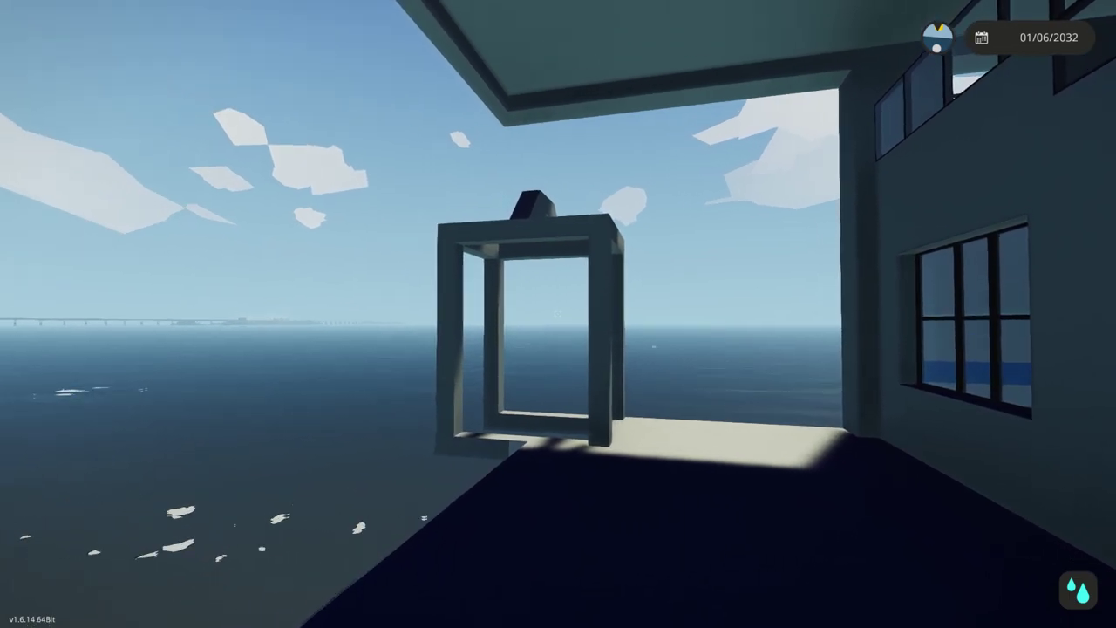
pyautogui.press('w')
# Enter photo mode and view the frame structure and terrace from over the water.
pyautogui.press('p')
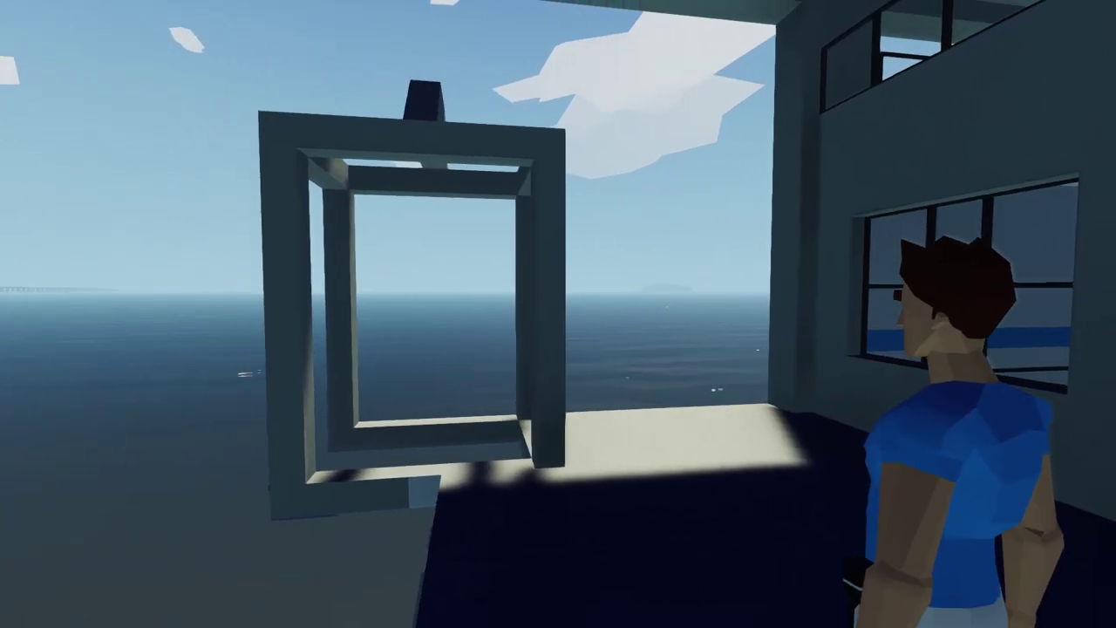
pyautogui.press('s')
pyautogui.press('a')
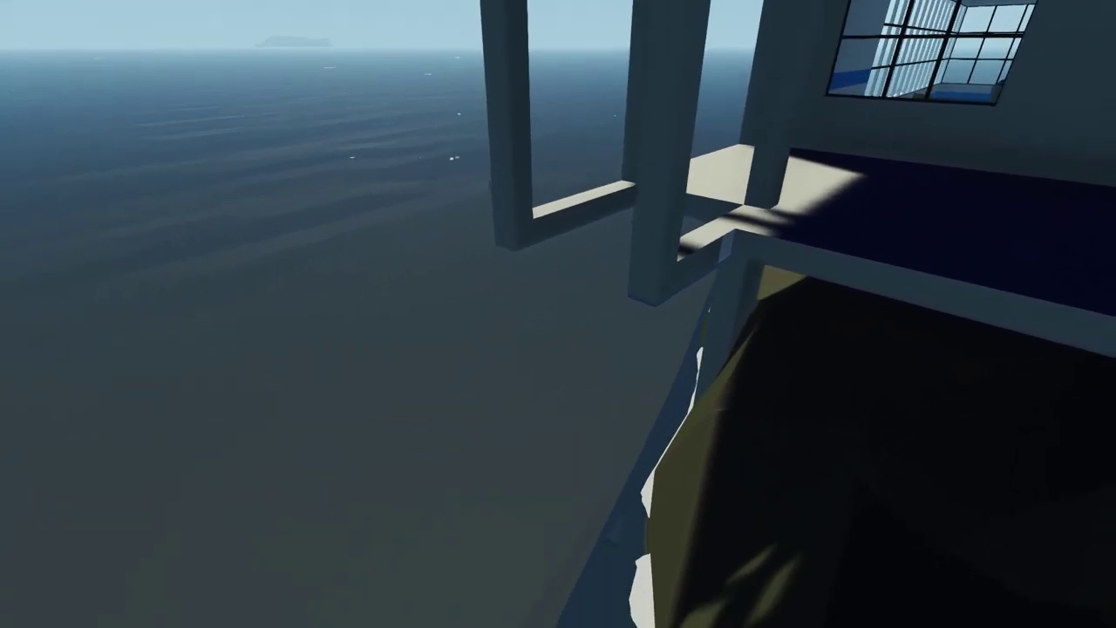
pyautogui.press('s')
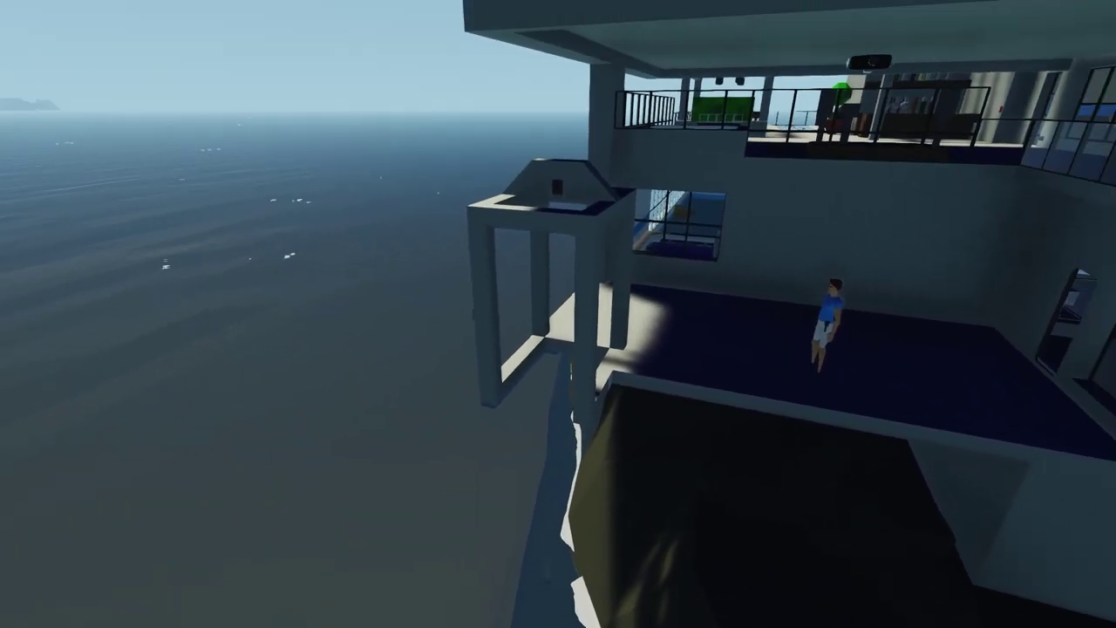
pyautogui.press('w')
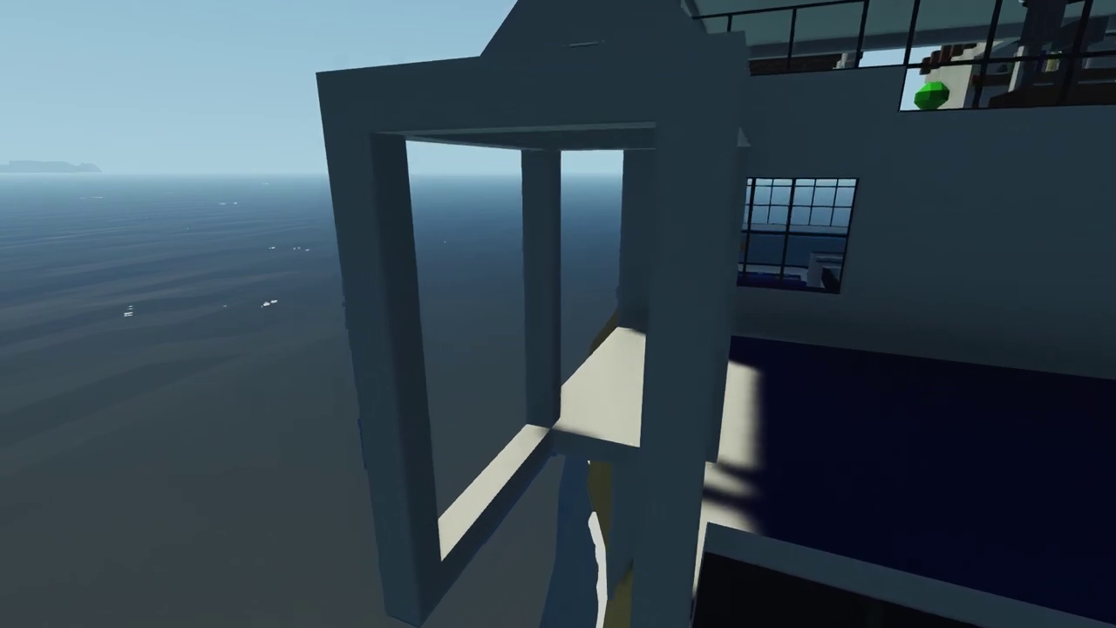
pyautogui.press('w')
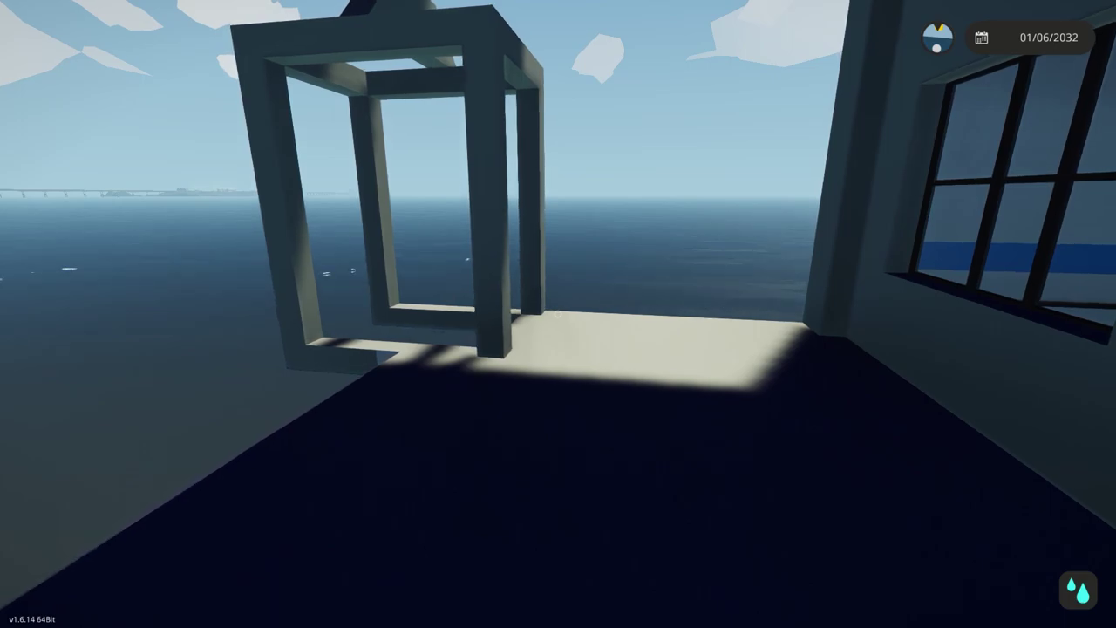
# Walk back from the terrace through the pool hall and down the stairs to the reception, leaving the building.
pyautogui.press('a')
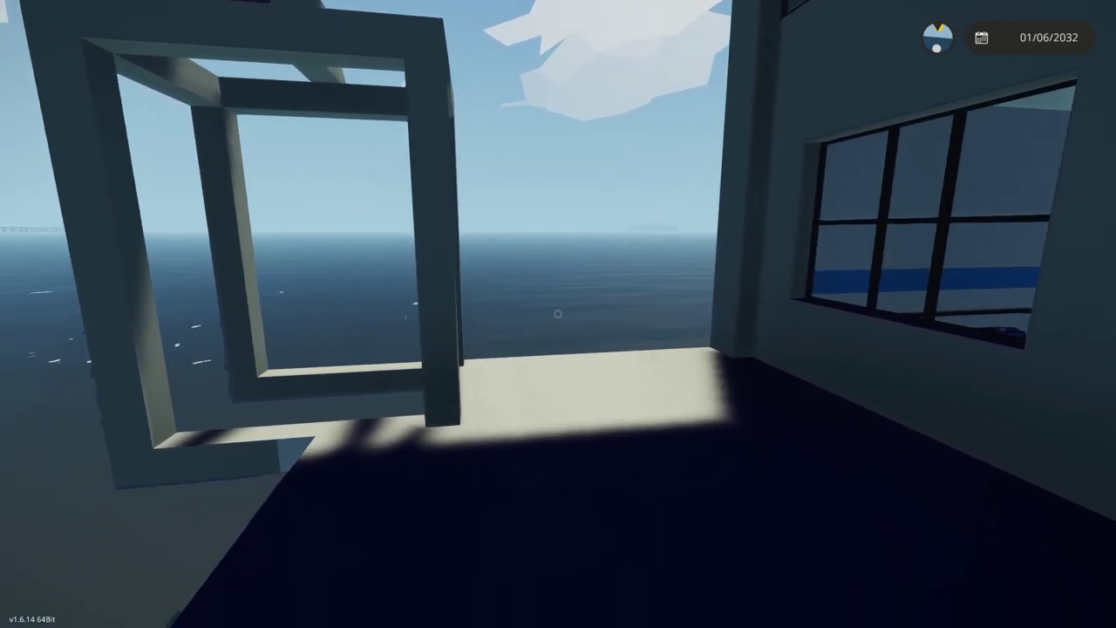
pyautogui.press('w')
pyautogui.press('w')
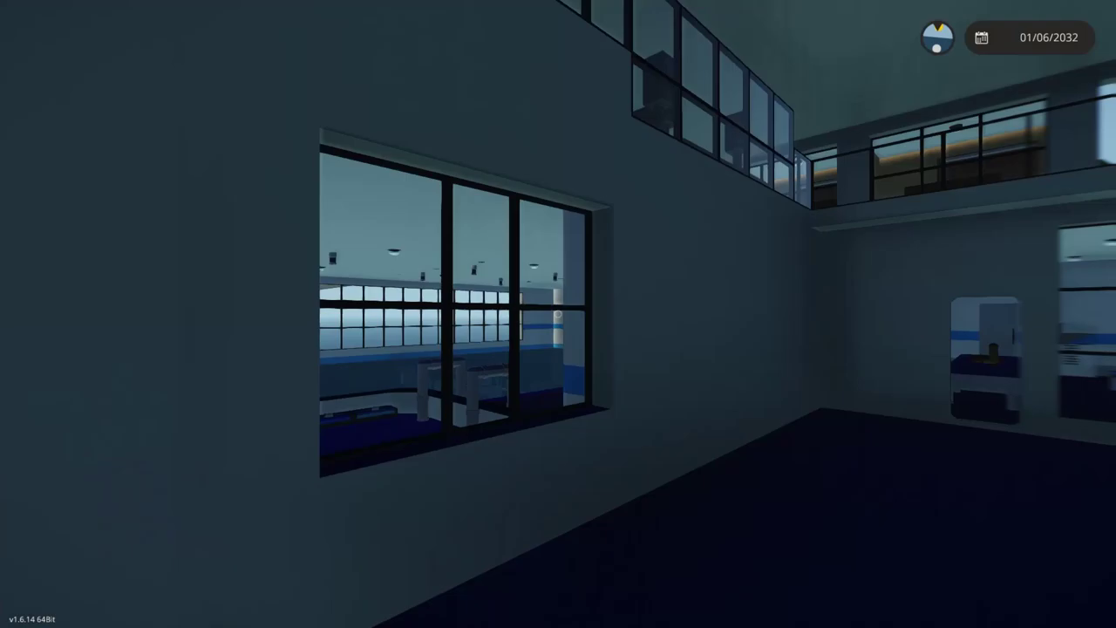
pyautogui.press('w')
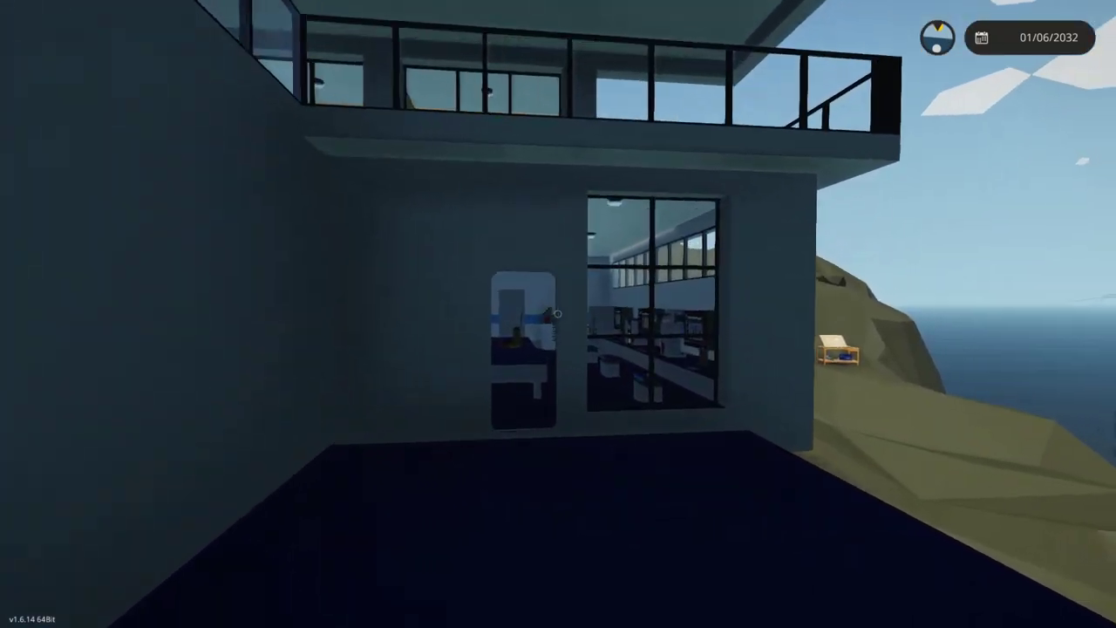
pyautogui.press('w')
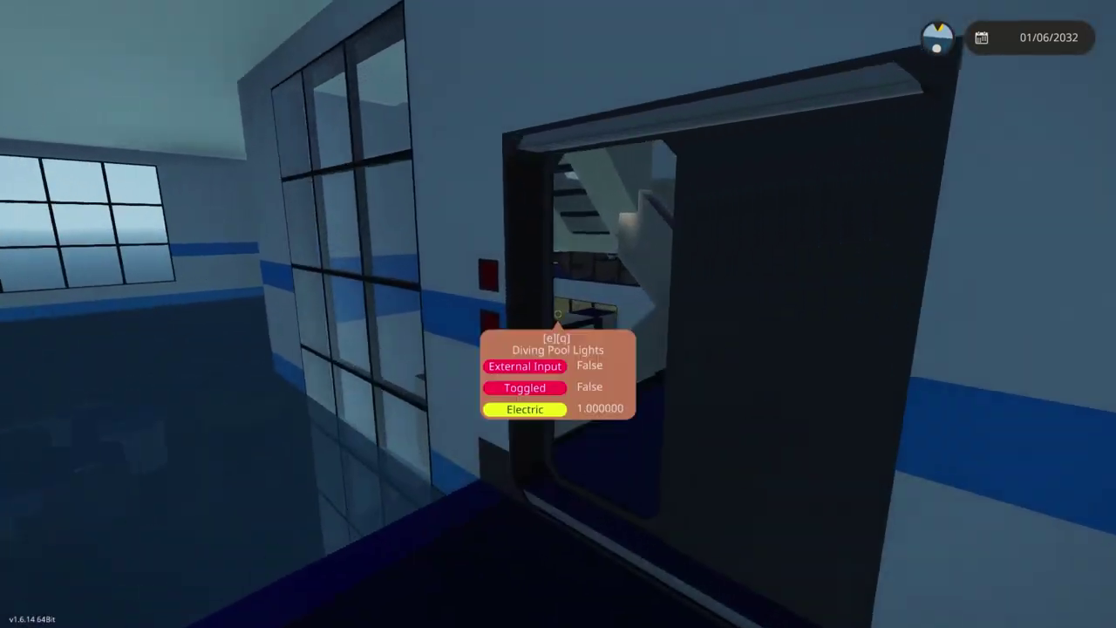
pyautogui.press('w')
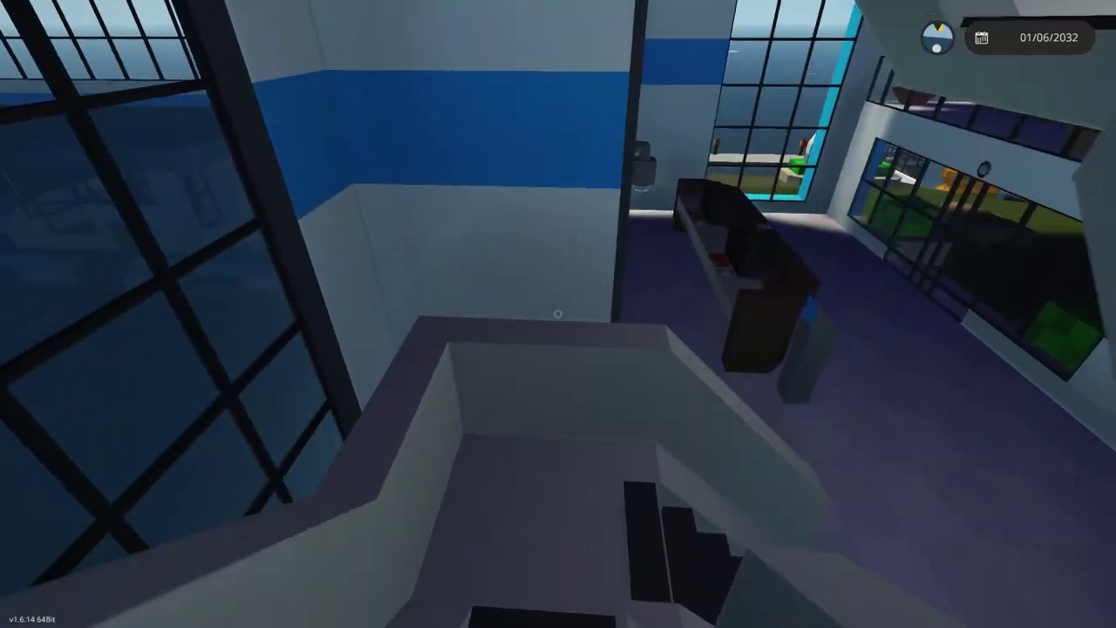
pyautogui.press('w')
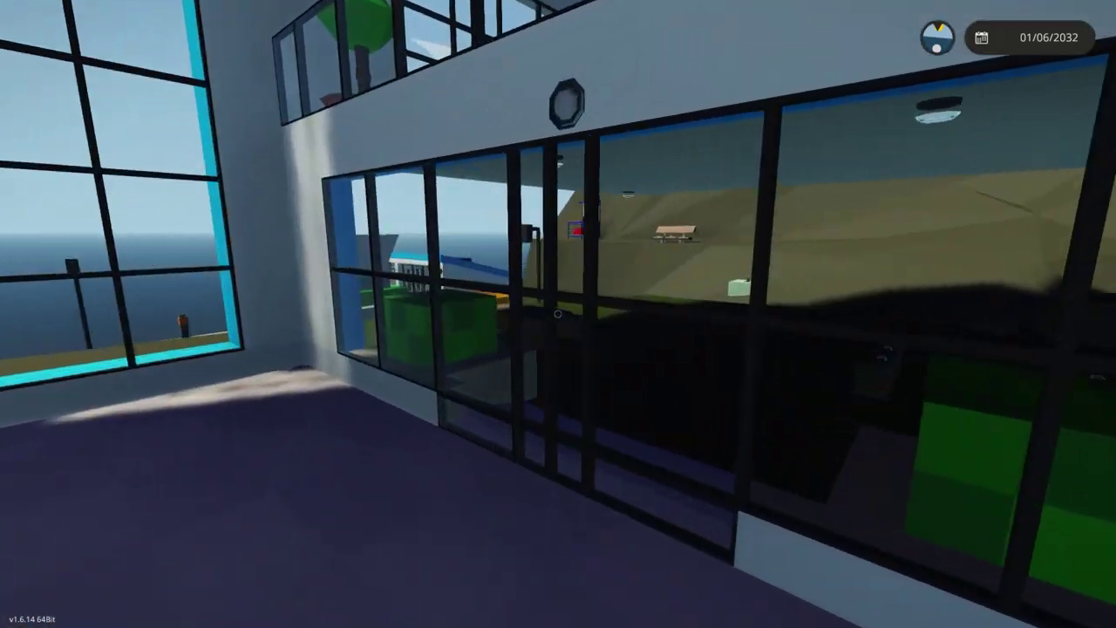
# Follow the hillside beside the building to the outdoor workbench and open the structure for editing.
pyautogui.press('w')
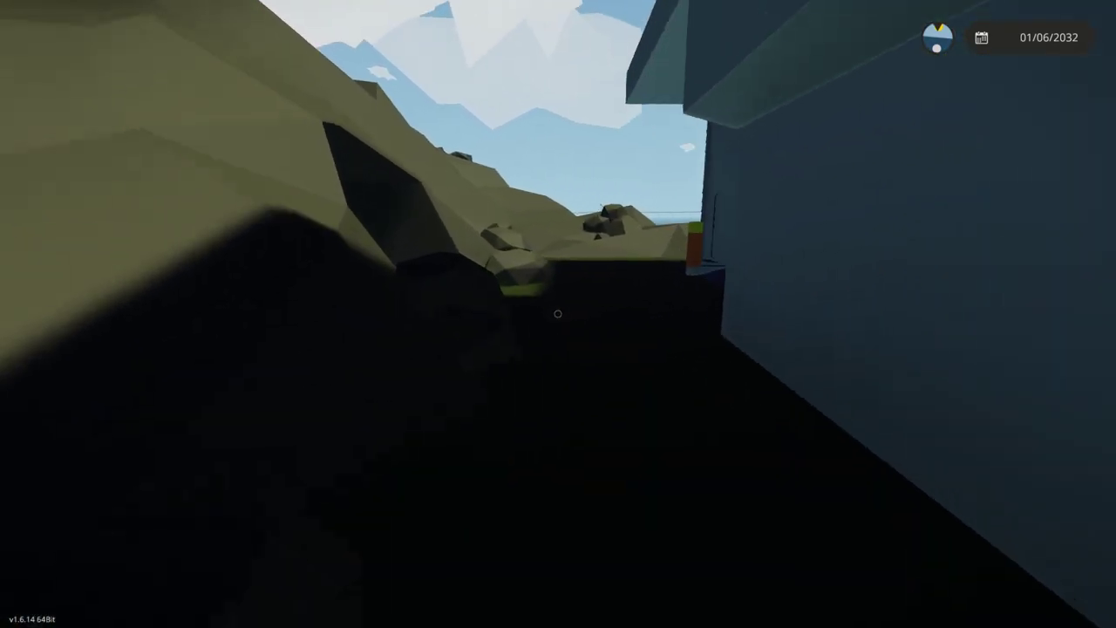
pyautogui.press('w')
pyautogui.press('w')
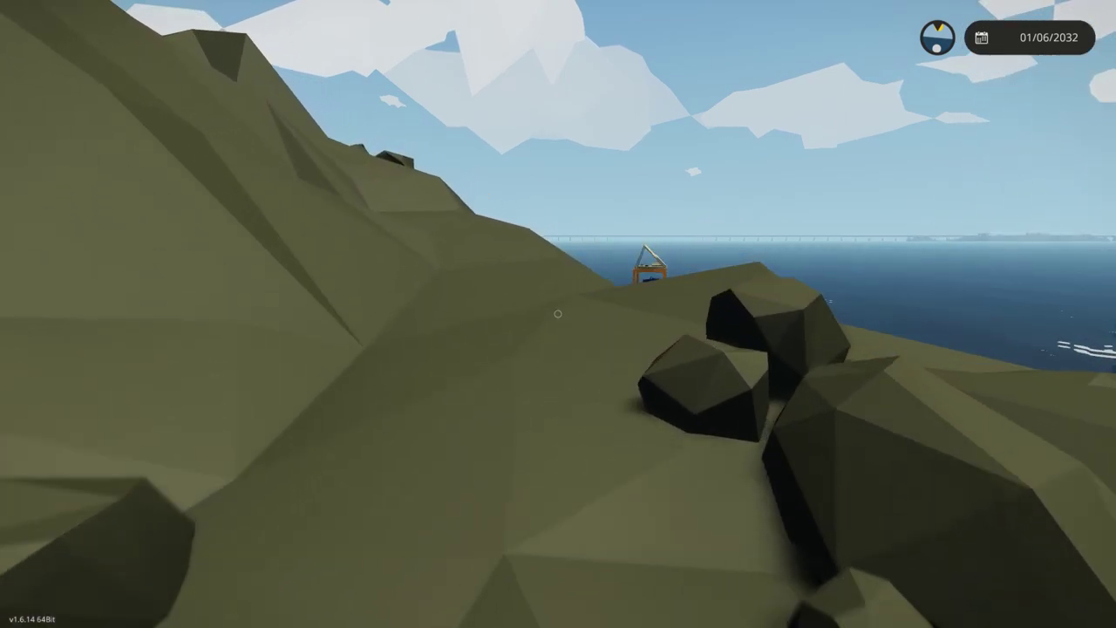
pyautogui.press('w')
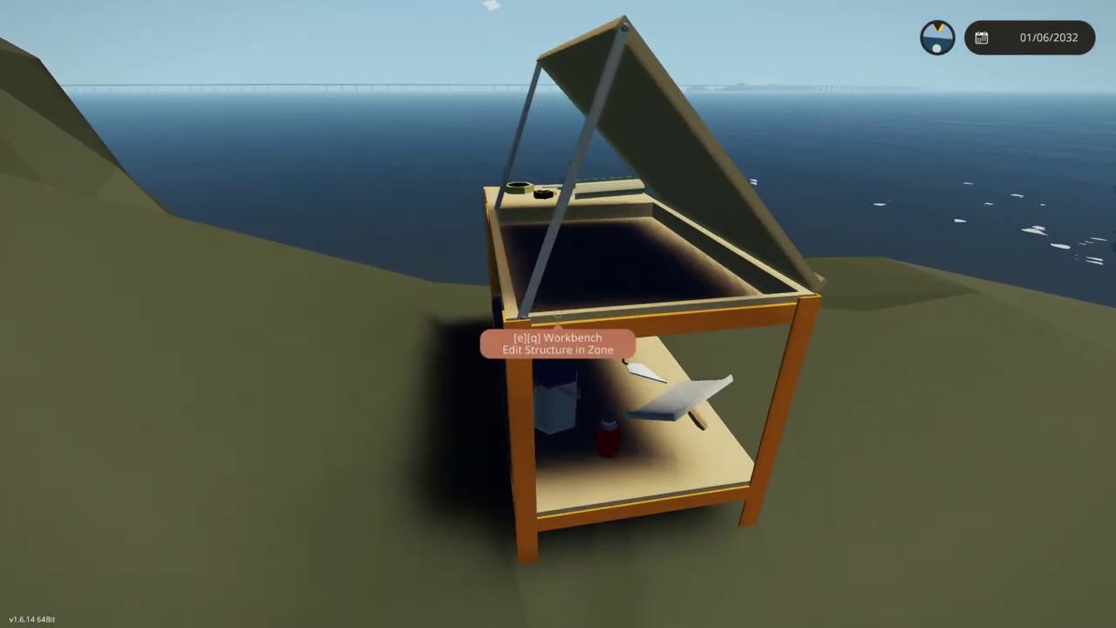
pyautogui.press('q')
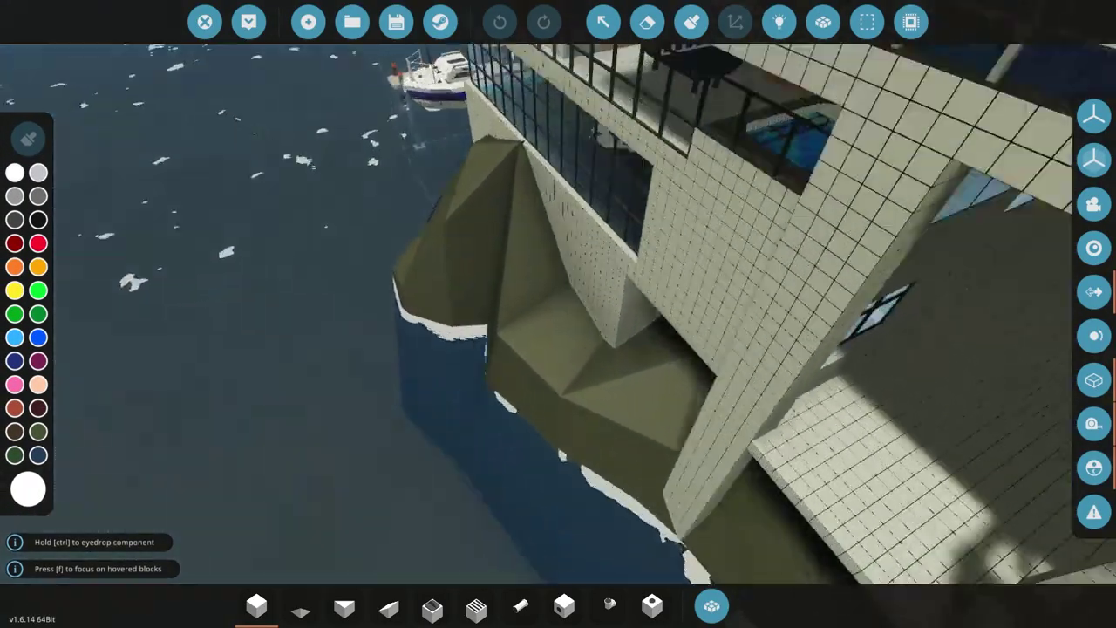
# Fly beneath the building to the rows of microcontrollers and open a mission microcontroller's logic for editing.
pyautogui.press('w')
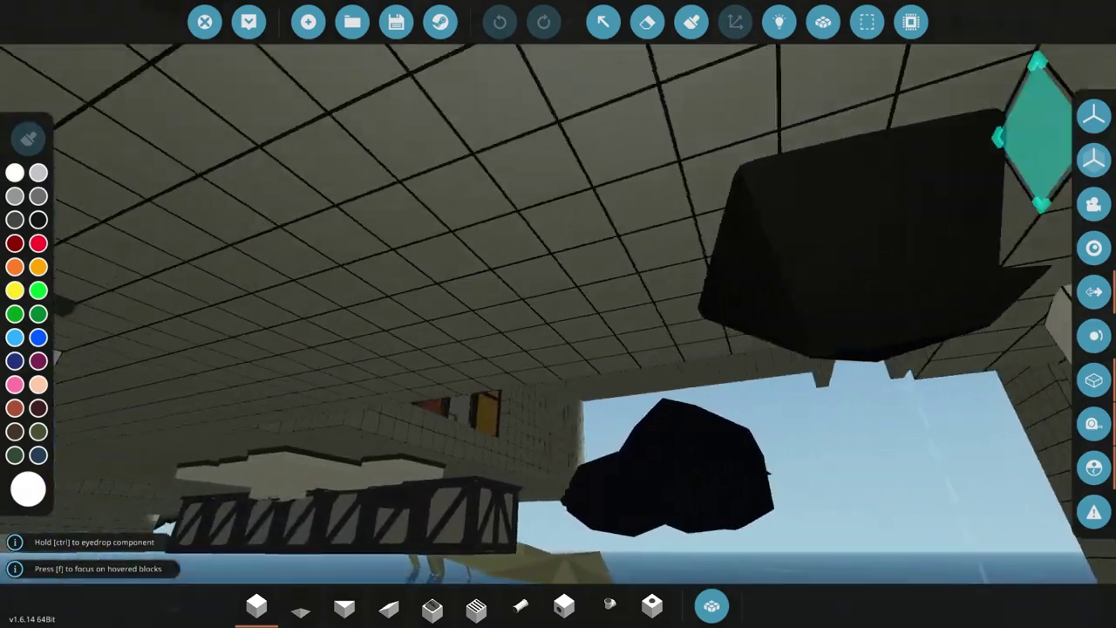
pyautogui.press('w')
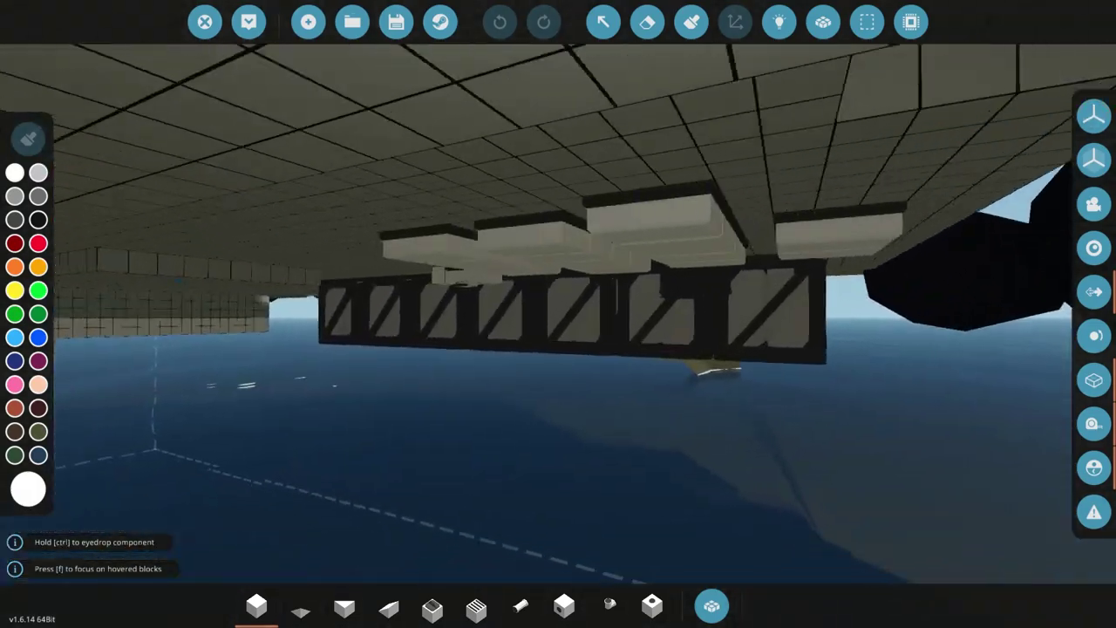
pyautogui.press('w')
pyautogui.press('s')
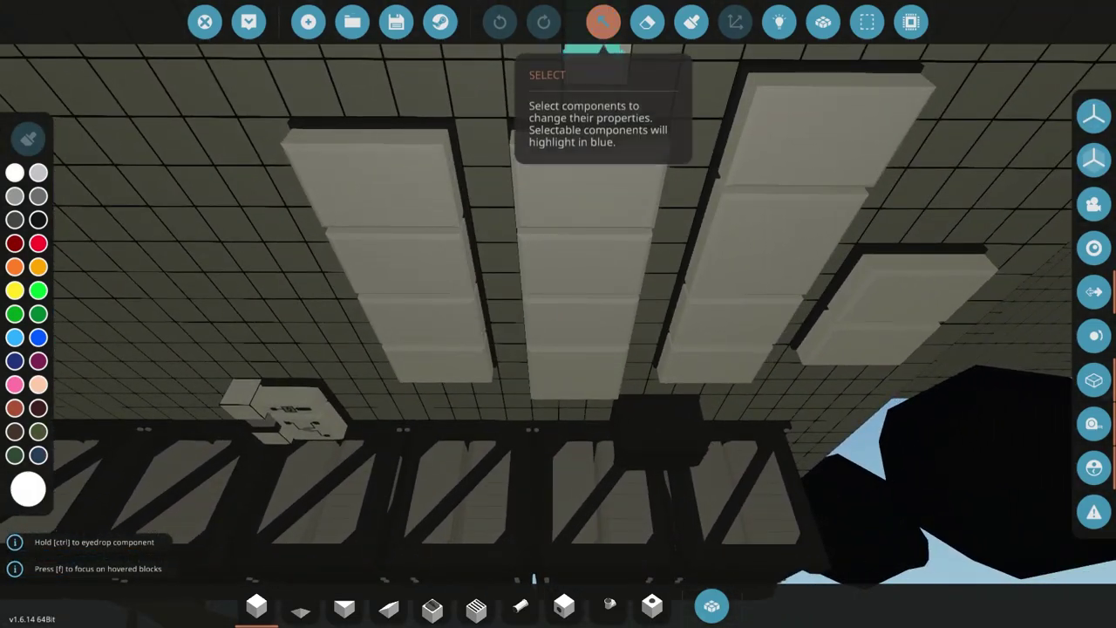
pyautogui.click(603, 22)
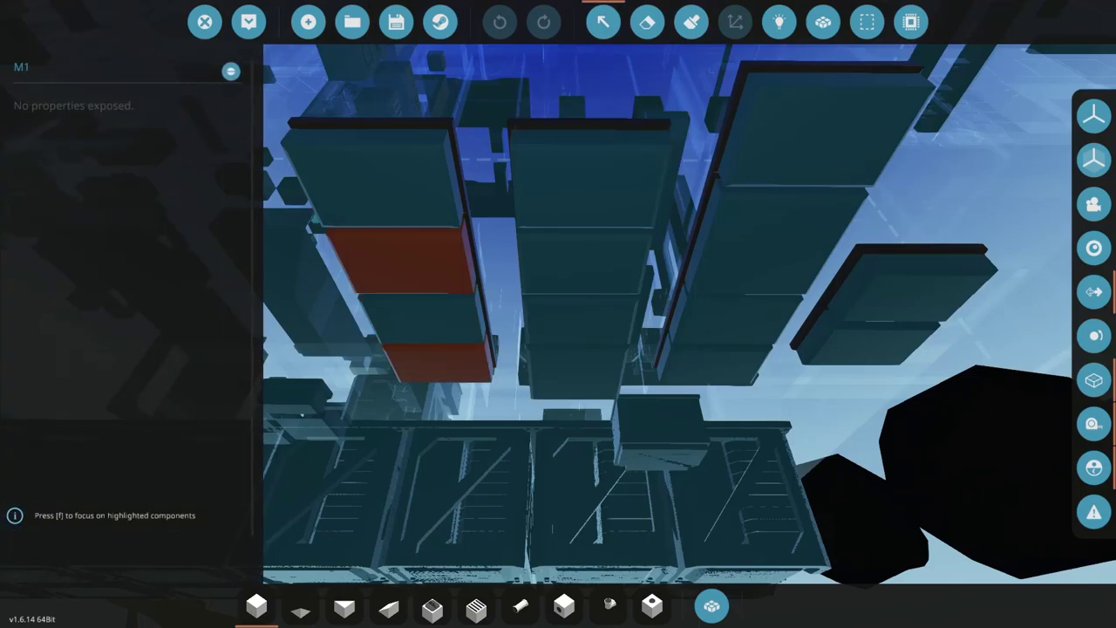
pyautogui.click(231, 72)
pyautogui.click(601, 410)
pyautogui.scroll(-1, 601, 411)
pyautogui.press('w')
pyautogui.press('a')
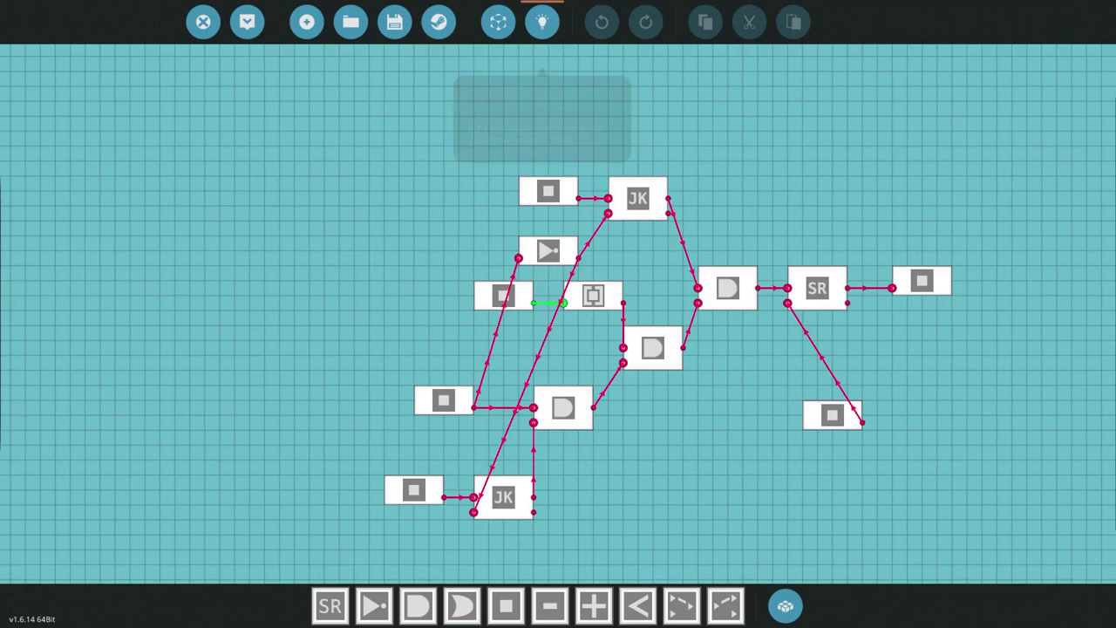
# Review the microcontroller's logic nodes, from Mission Active down to Reset Missions.
pyautogui.click(498, 21)
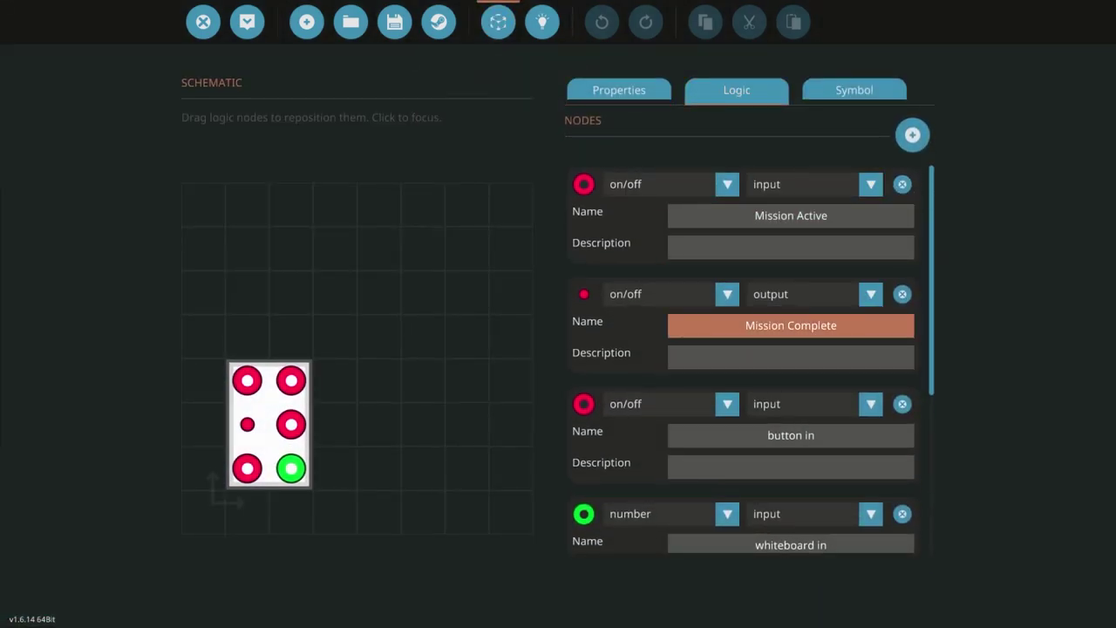
pyautogui.scroll(-3, 790, 325)
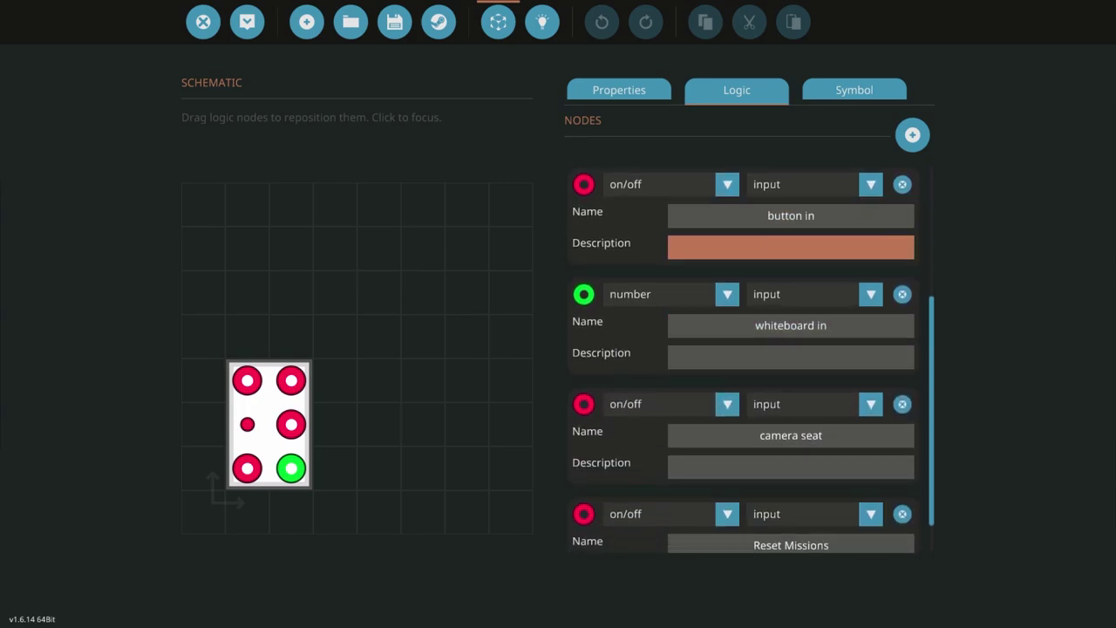
pyautogui.scroll(-2, 790, 247)
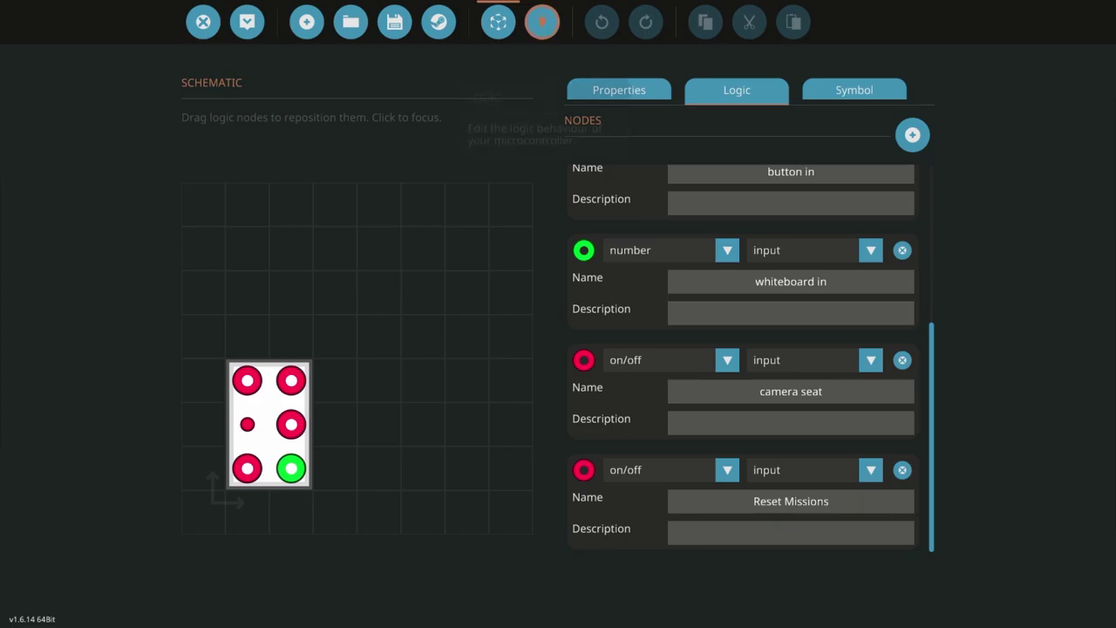
# Examine the Mission Active, camera seat and whiteboard in inputs in the logic diagram and the gates they feed.
pyautogui.click(542, 22)
pyautogui.scroll(5, 409, 445)
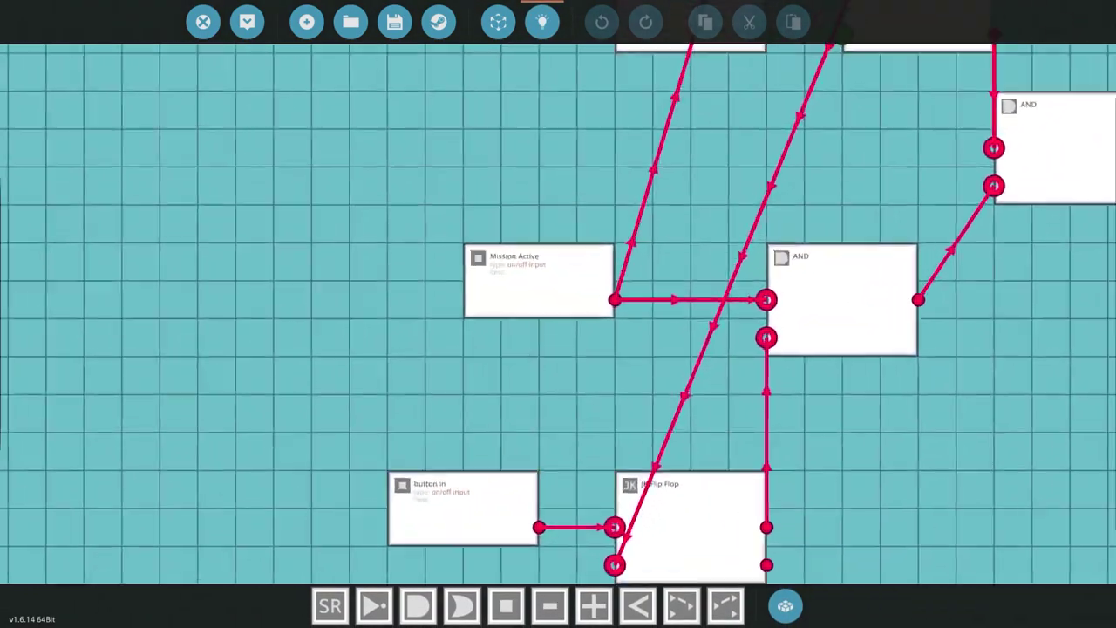
pyautogui.scroll(1, 646, 289)
pyautogui.scroll(-2, 488, 341)
pyautogui.moveTo(645, 290); pyautogui.dragTo(438, 508)
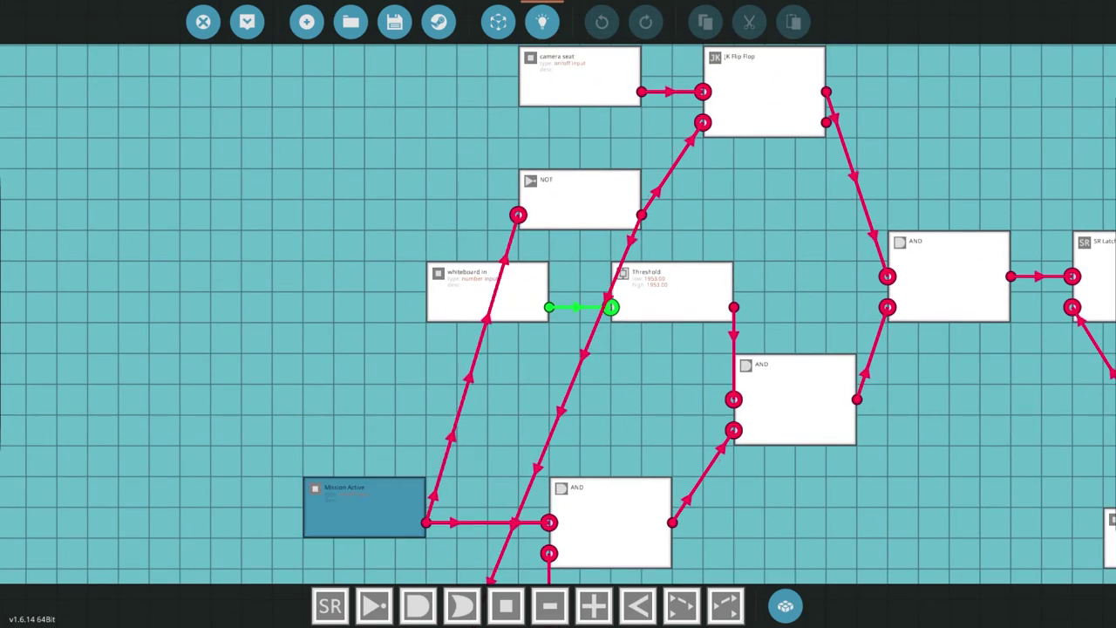
pyautogui.moveTo(455, 428); pyautogui.dragTo(414, 470)
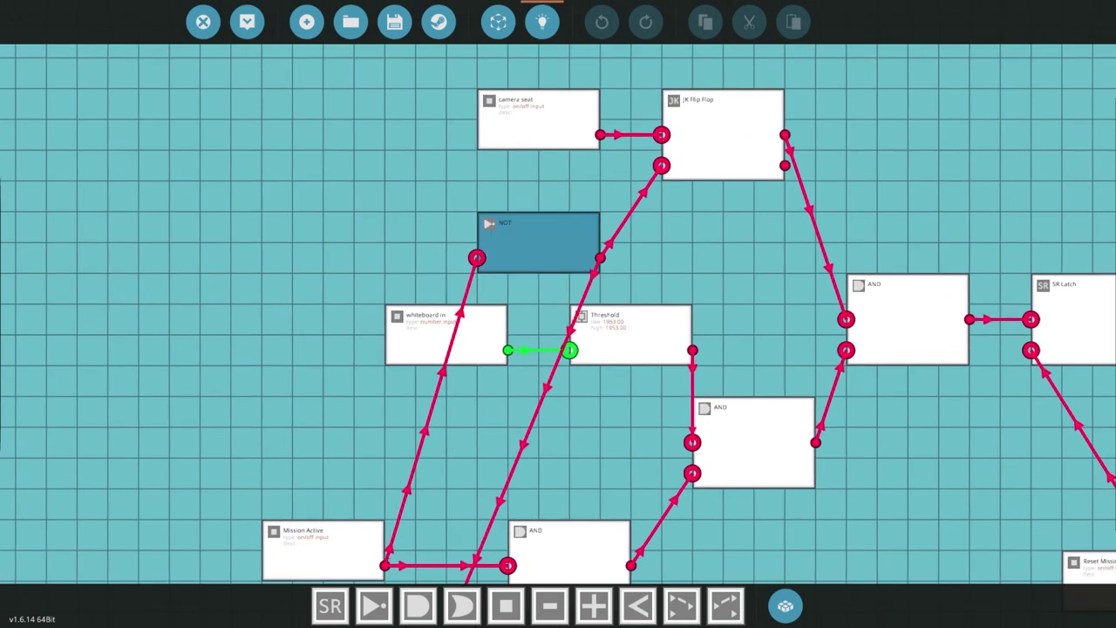
pyautogui.moveTo(566, 375); pyautogui.dragTo(705, 52)
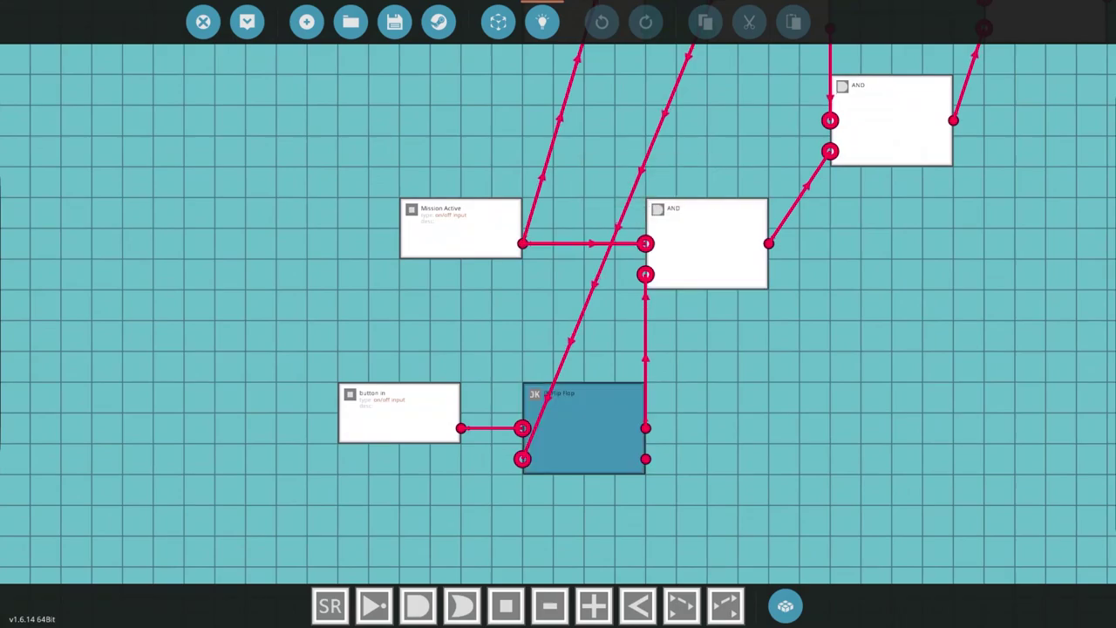
# Trace the NOT gate's reset line to the button in JK Flip Flop and check the AND gate fed by Mission Active.
pyautogui.moveTo(549, 336); pyautogui.dragTo(484, 479)
pyautogui.moveTo(524, 196); pyautogui.dragTo(465, 274)
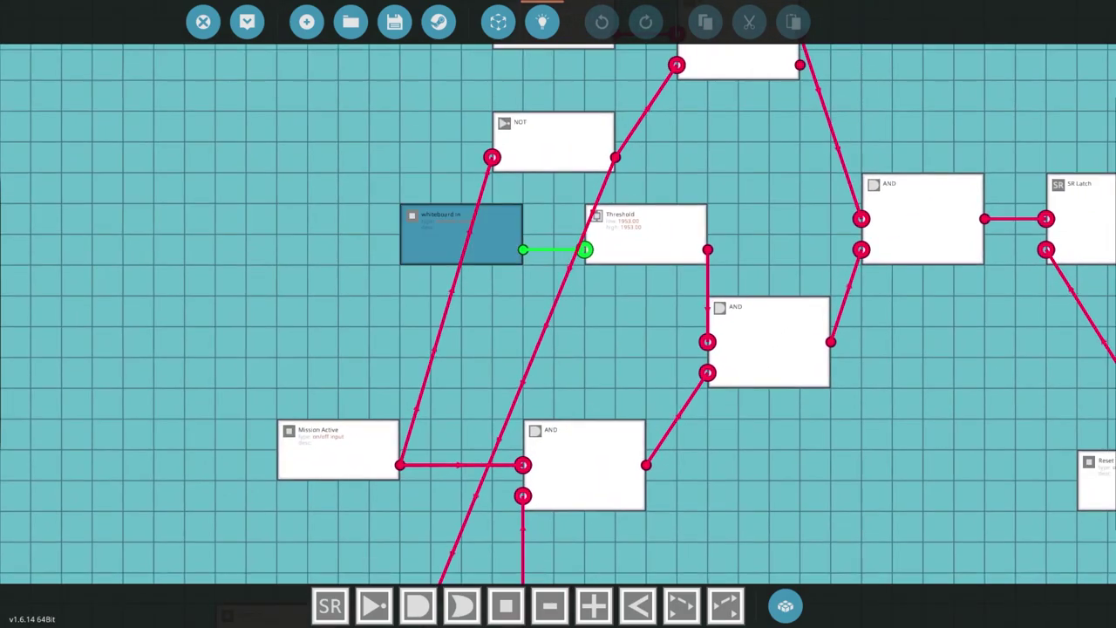
pyautogui.moveTo(462, 367); pyautogui.dragTo(646, 85)
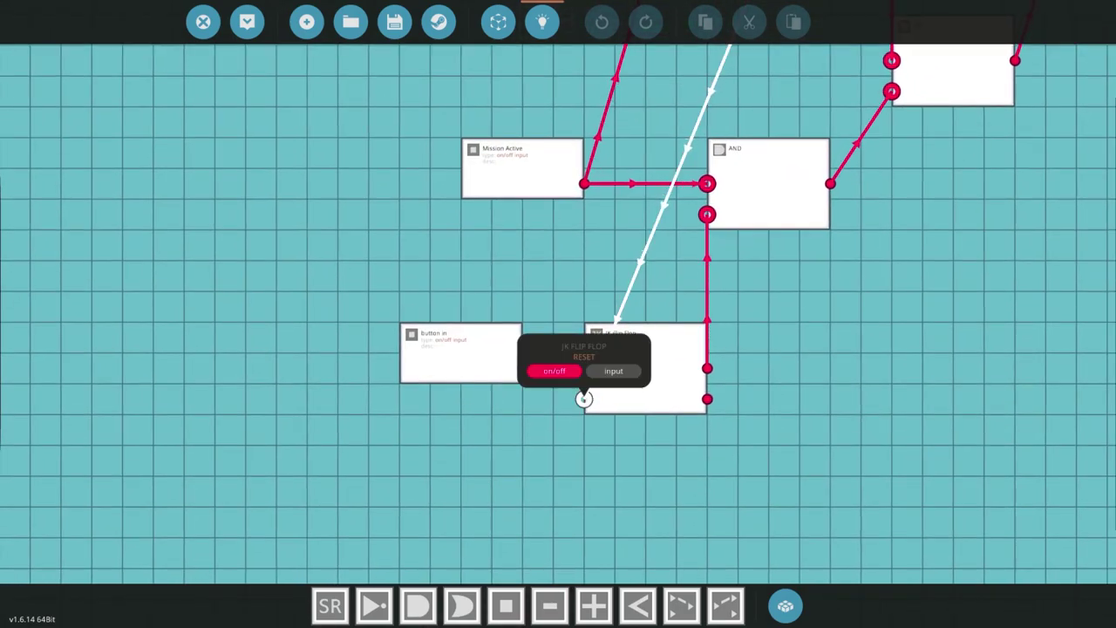
pyautogui.moveTo(558, 262); pyautogui.dragTo(435, 505)
pyautogui.moveTo(619, 152); pyautogui.dragTo(554, 342)
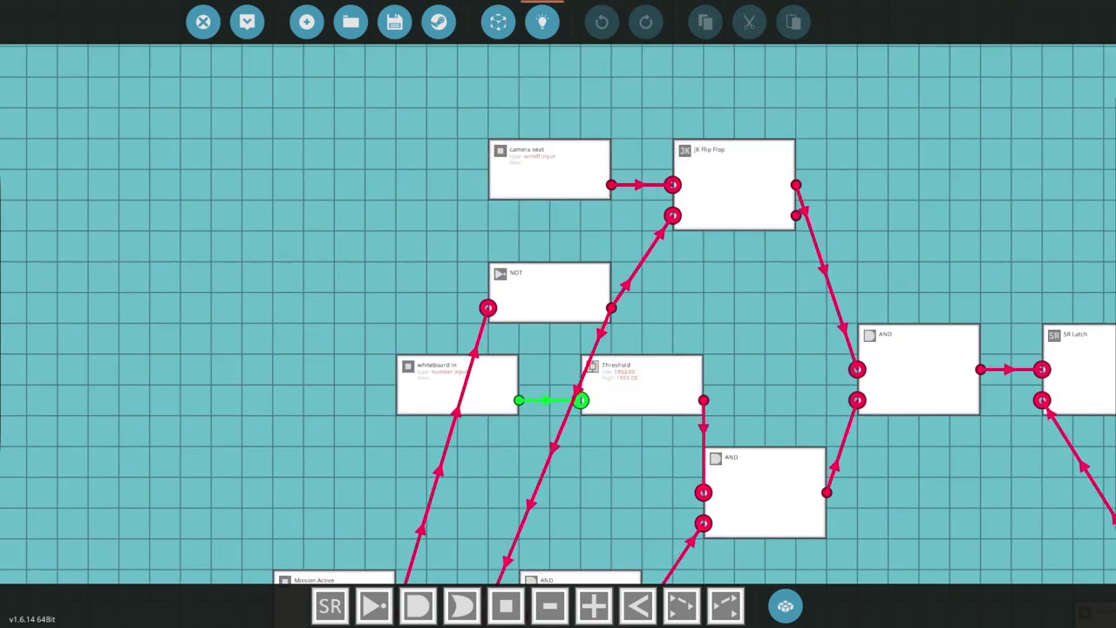
pyautogui.moveTo(462, 335); pyautogui.dragTo(603, 130)
pyautogui.moveTo(629, 493); pyautogui.dragTo(611, 380)
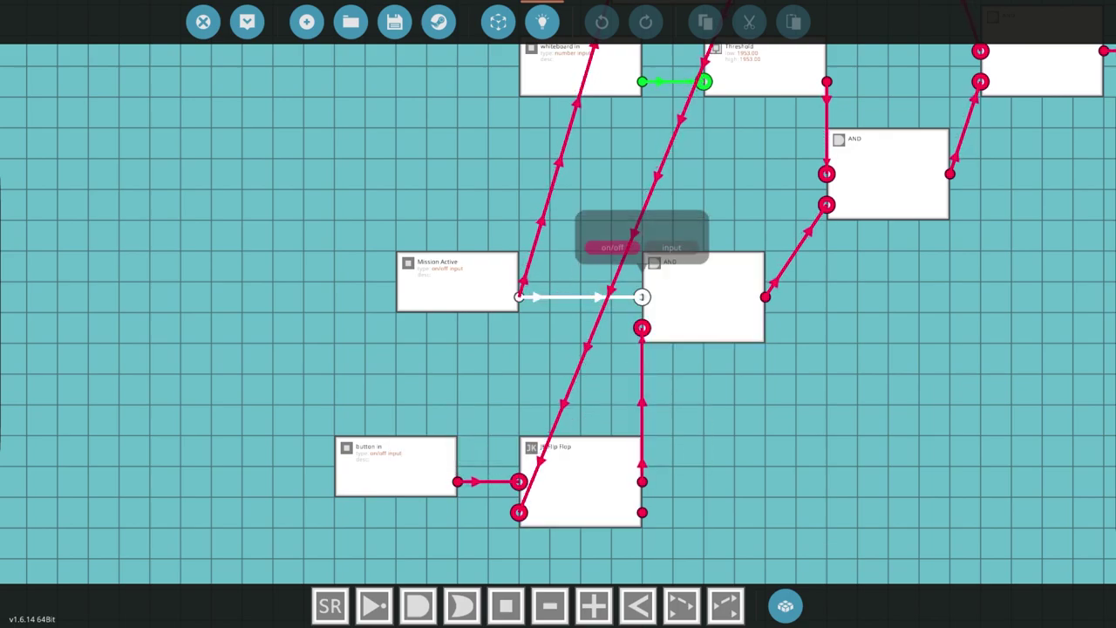
pyautogui.moveTo(628, 349); pyautogui.dragTo(432, 515)
pyautogui.moveTo(558, 366); pyautogui.dragTo(431, 407)
# Follow the signal from the AND gates through the SR Latch to the Mission Complete output.
pyautogui.scroll(5, 473, 169)
pyautogui.press('w')
pyautogui.press('d')
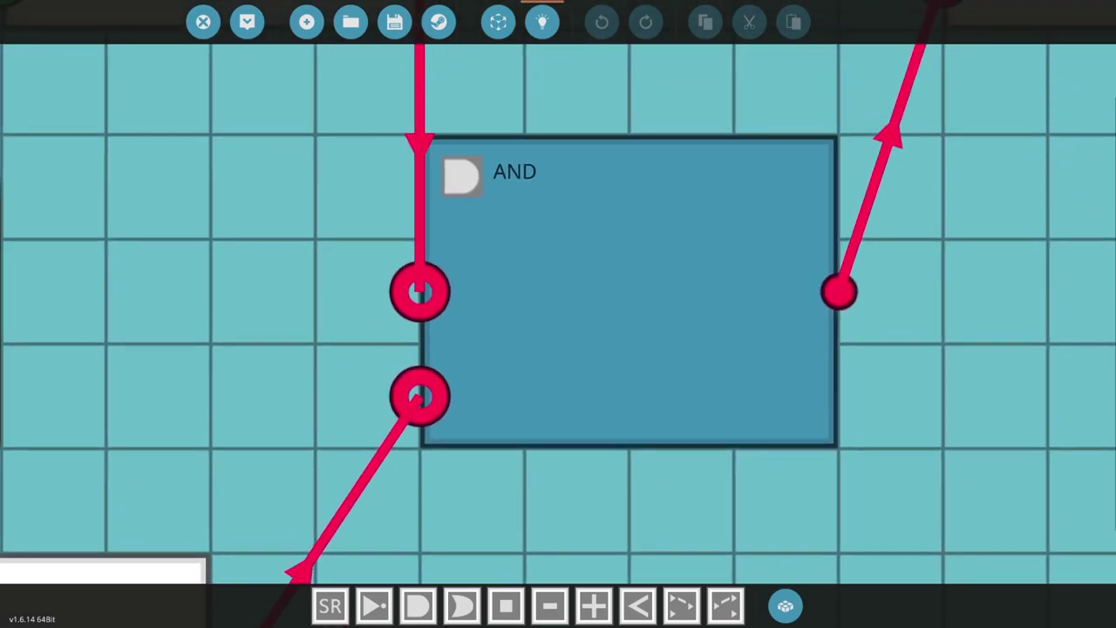
pyautogui.scroll(-3, 475, 396)
pyautogui.press('d')
pyautogui.moveTo(606, 279); pyautogui.dragTo(509, 299)
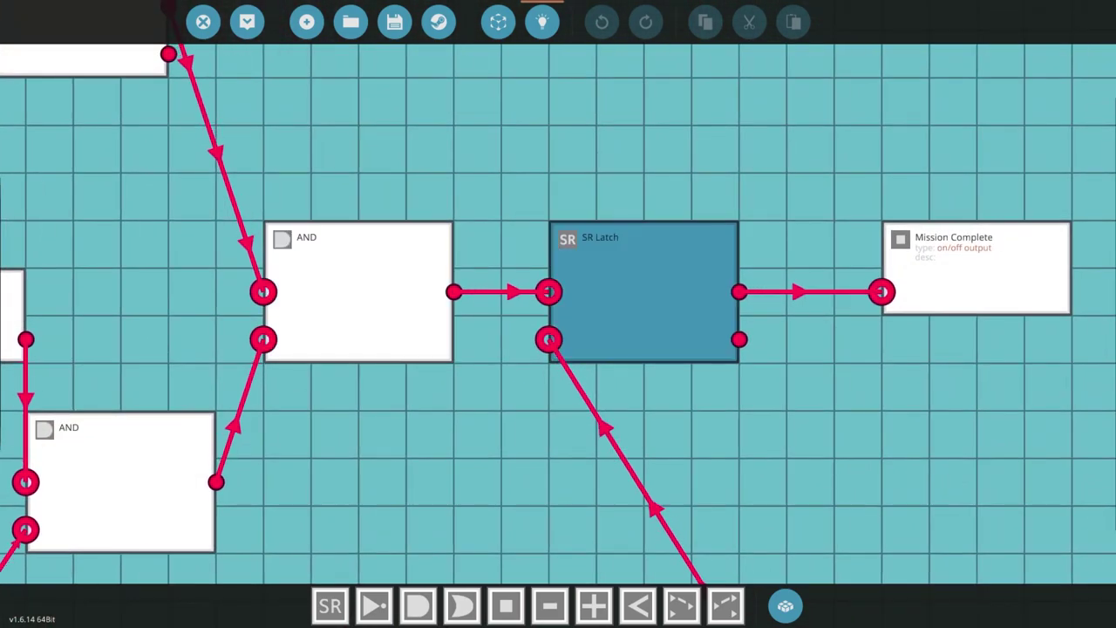
pyautogui.moveTo(384, 292); pyautogui.dragTo(495, 478)
pyautogui.press('s')
pyautogui.press('d')
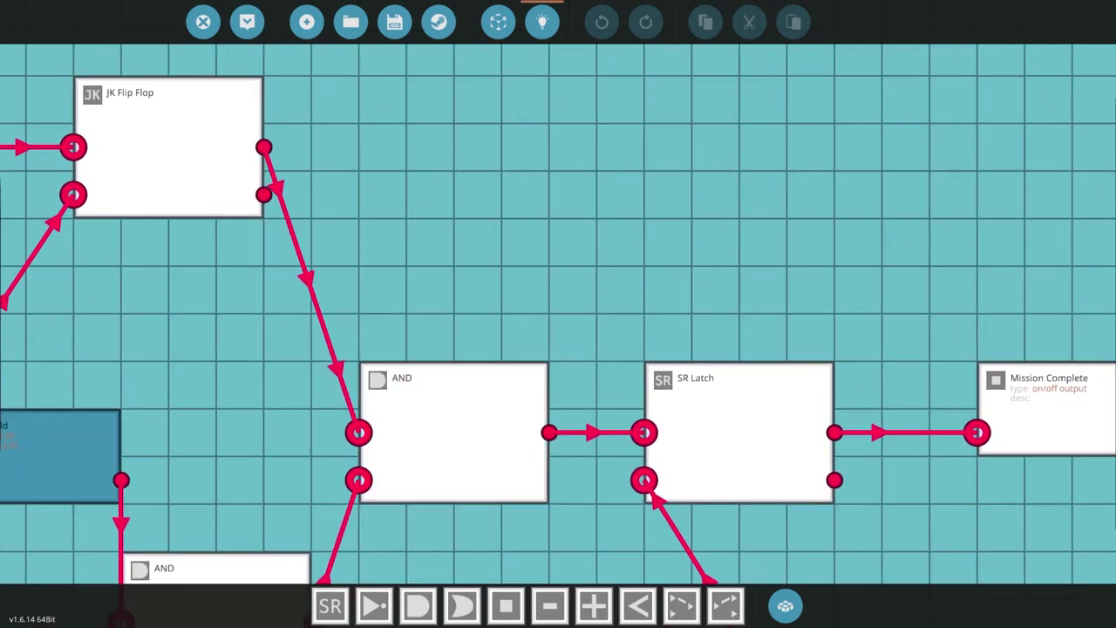
pyautogui.press('d')
pyautogui.press('s')
pyautogui.press('d')
pyautogui.press('s')
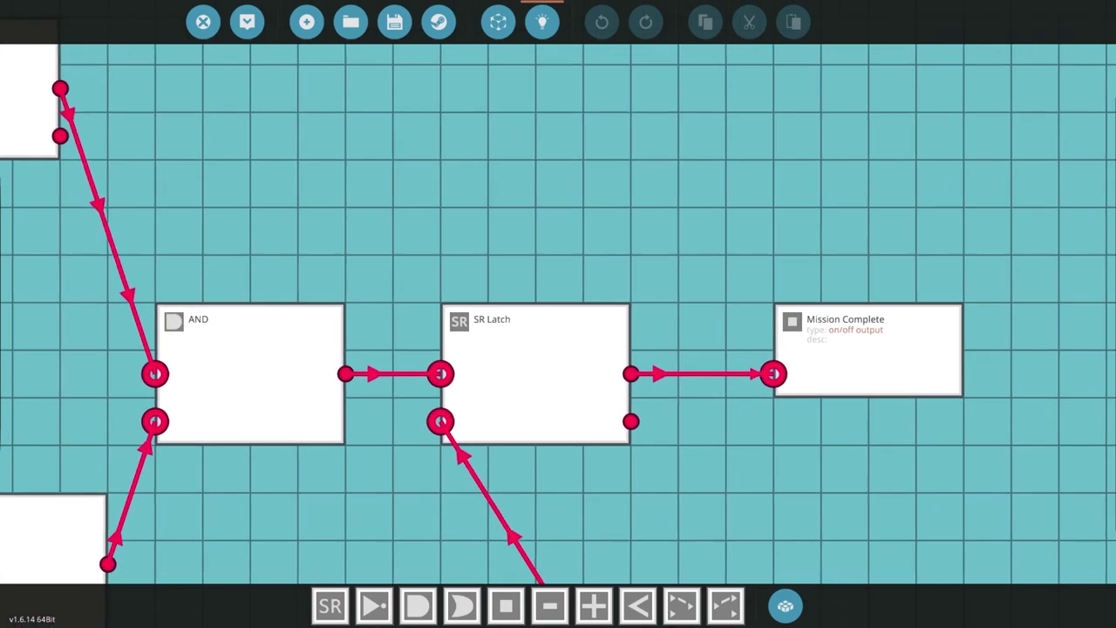
pyautogui.press('d')
pyautogui.press('s')
# Check how Reset Missions feeds the SR Latch, view the whole circuit and return to the vehicle editor.
pyautogui.scroll(-2, 453, 283)
pyautogui.press('d')
pyautogui.press('s')
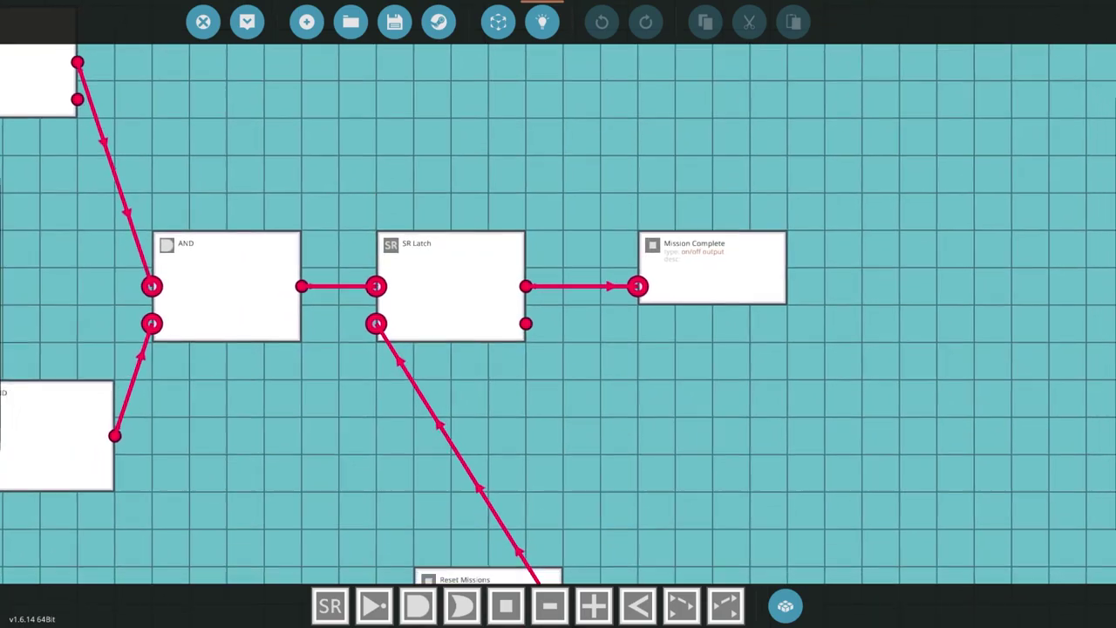
pyautogui.press('s')
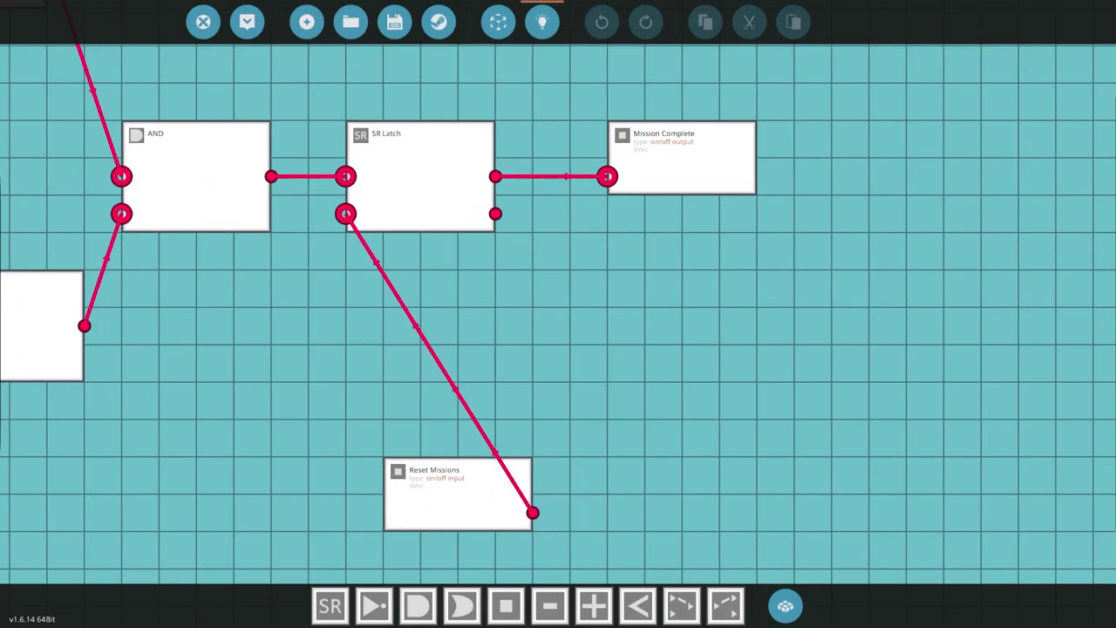
pyautogui.press('-')
pyautogui.press('-')
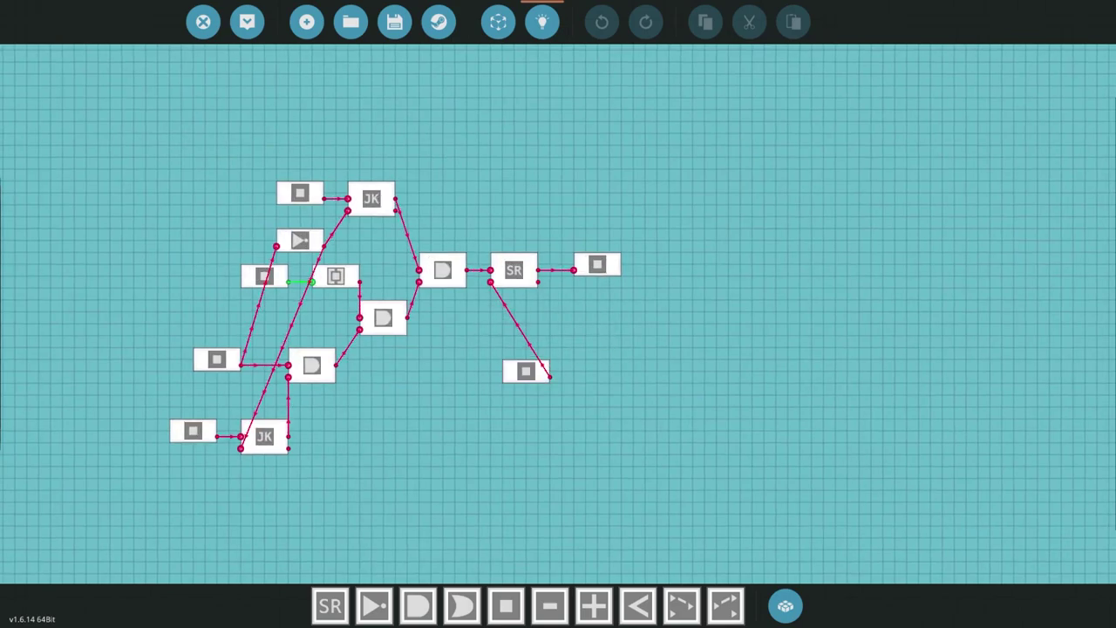
pyautogui.click(203, 22)
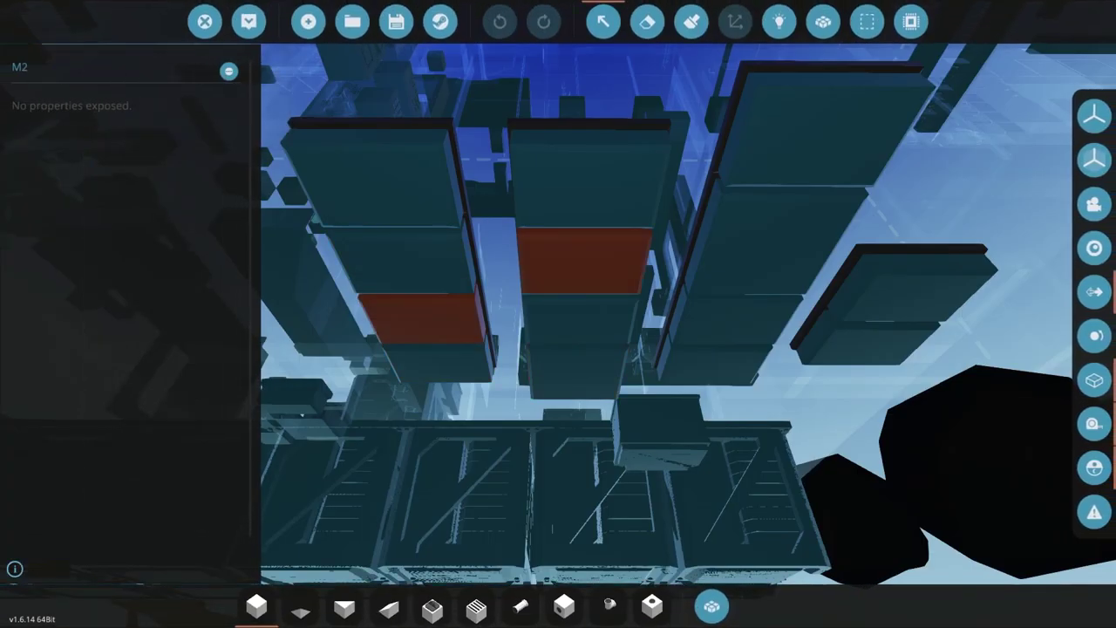
# Inspect further microcontrollers including M5 and M9, view the OR gate's output in the logic, and return to the vehicle editor.
pyautogui.click(581, 319)
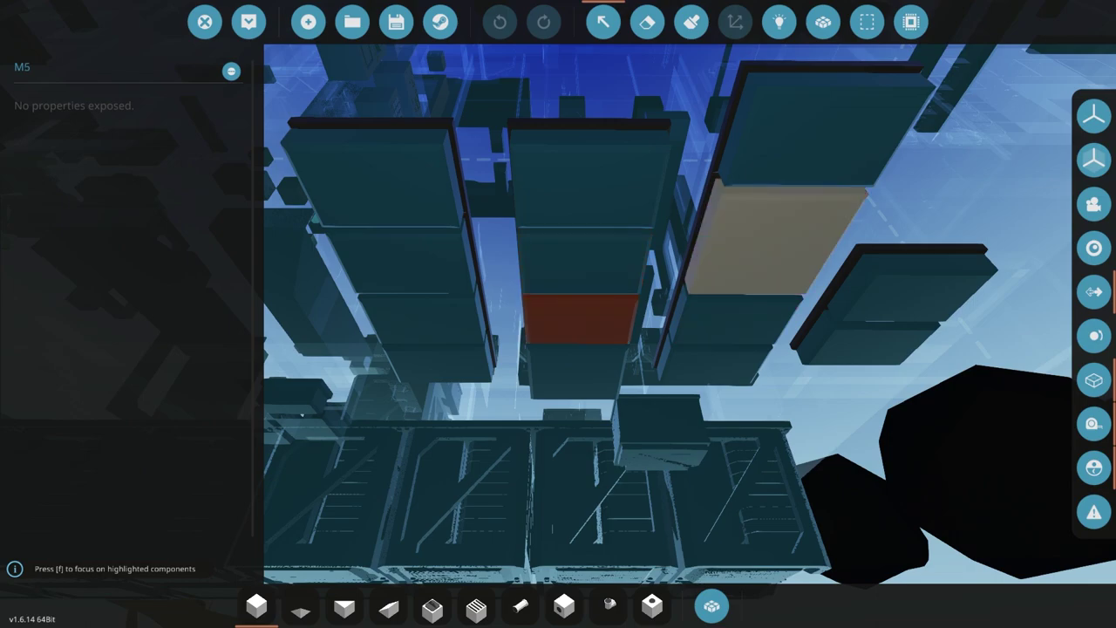
pyautogui.click(769, 238)
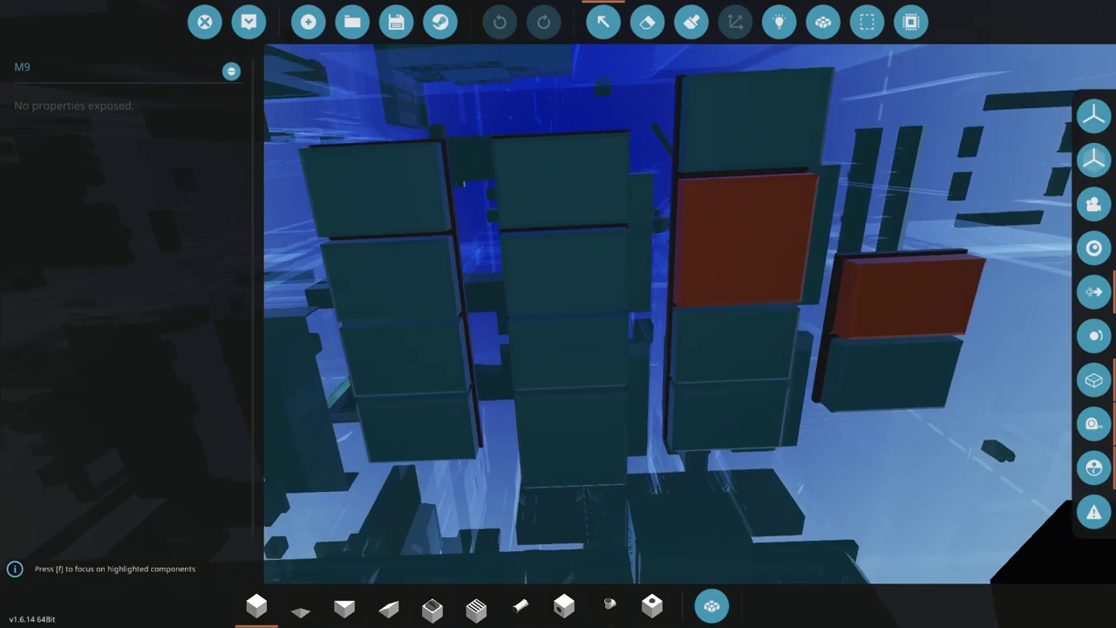
pyautogui.click(908, 296)
pyautogui.press('d')
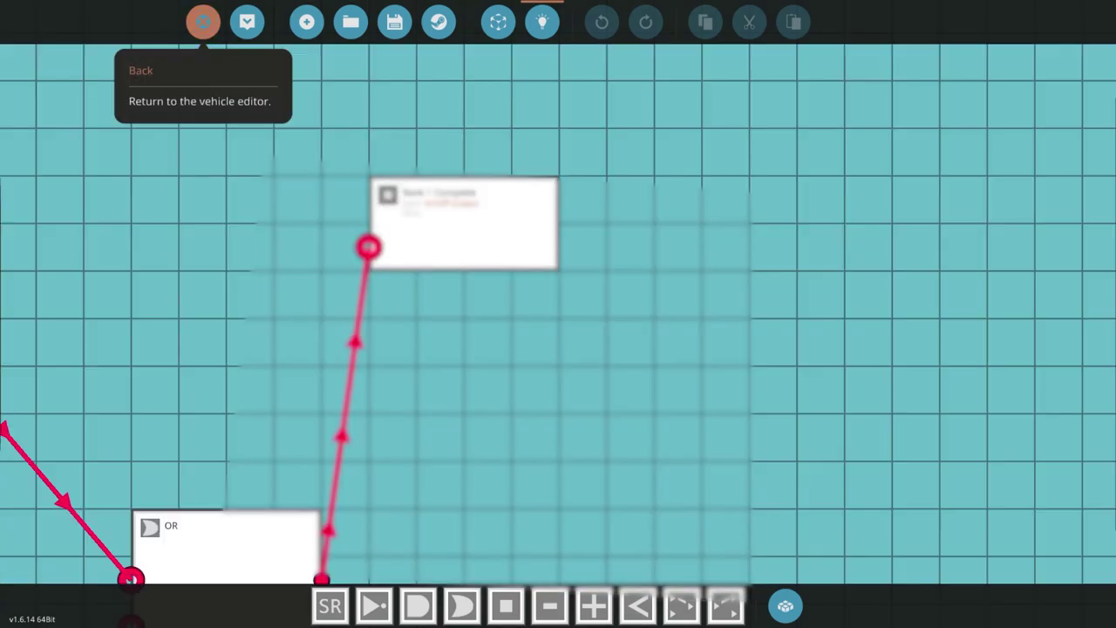
pyautogui.click(203, 21)
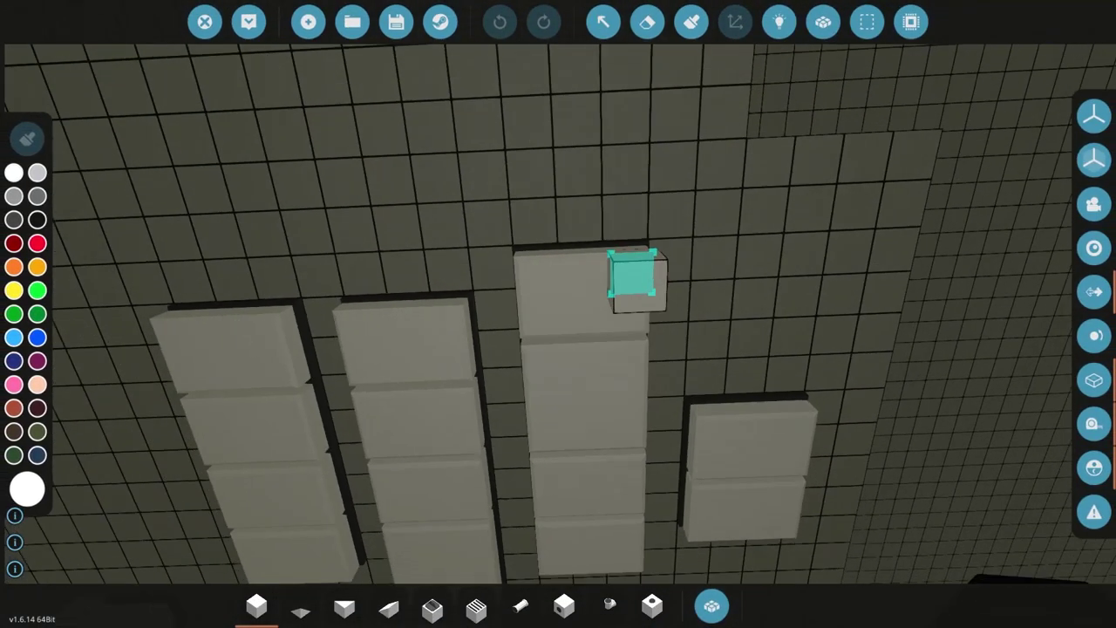
# Fly from the microcontrollers under the floor up into the room with the four coloured wall panels.
pyautogui.press('s')
pyautogui.press('w')
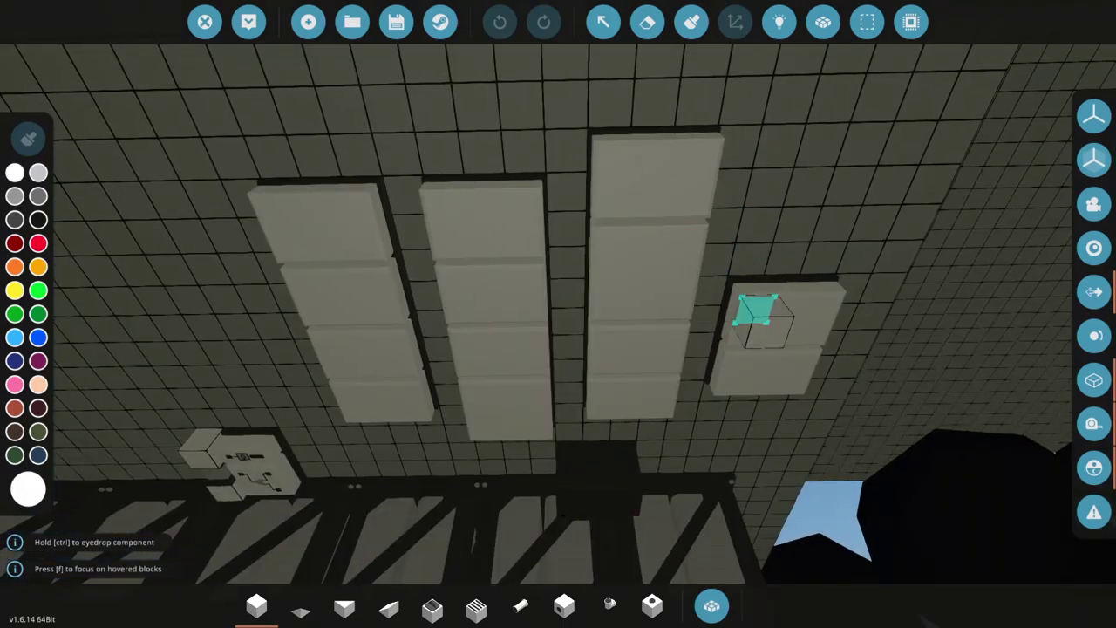
pyautogui.press('w')
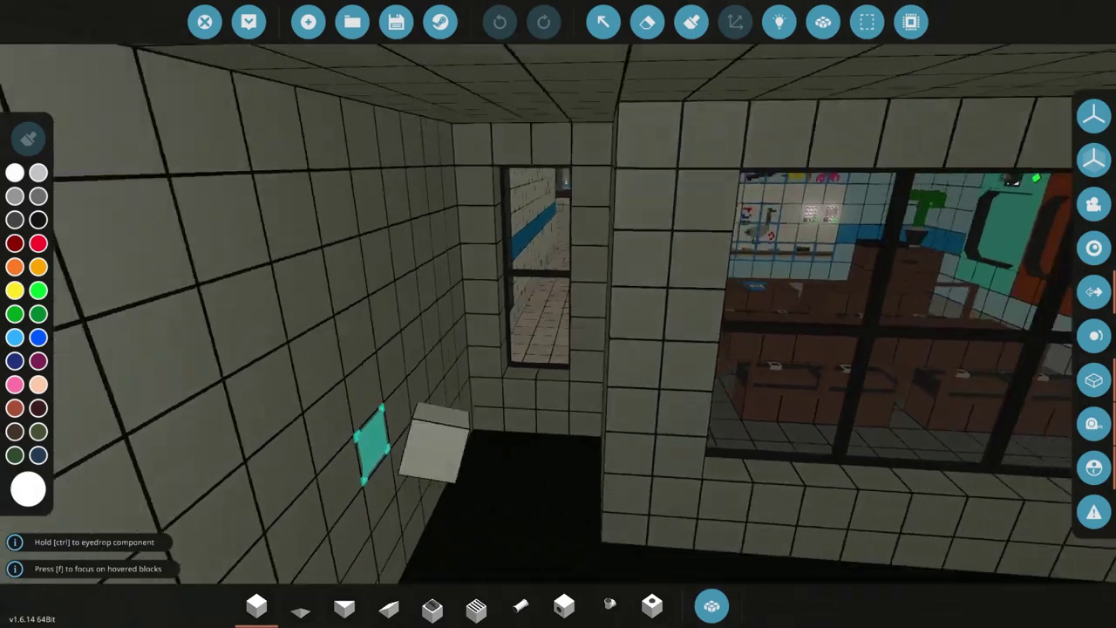
pyautogui.press('w')
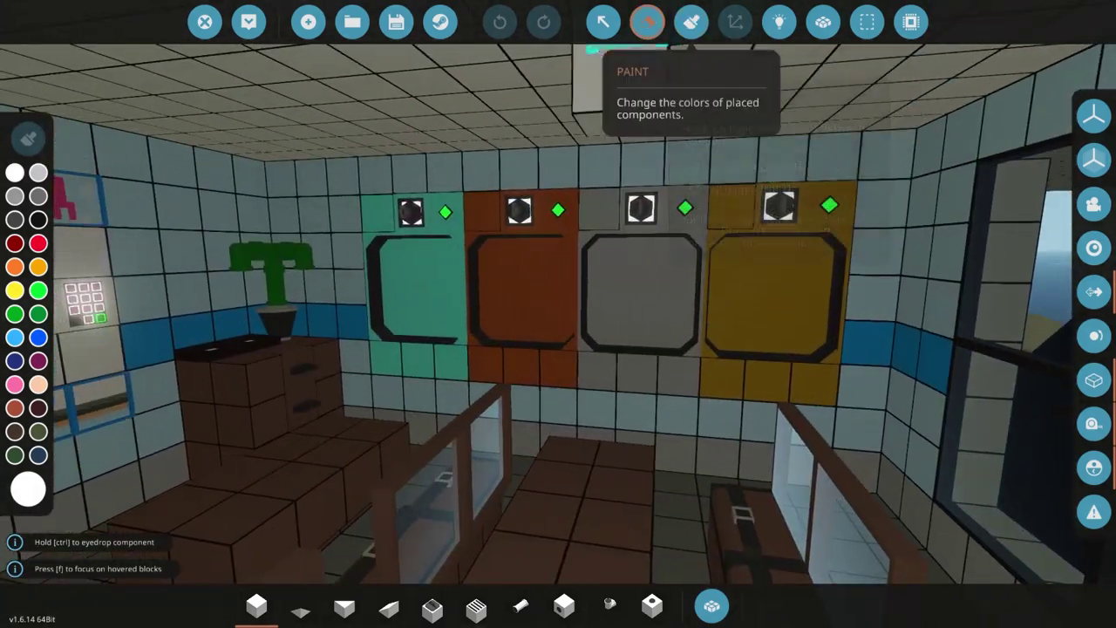
# Inspect the Begin Seamen Training and Begin Mate Training key buttons and the components mounted behind their panels.
pyautogui.click(602, 22)
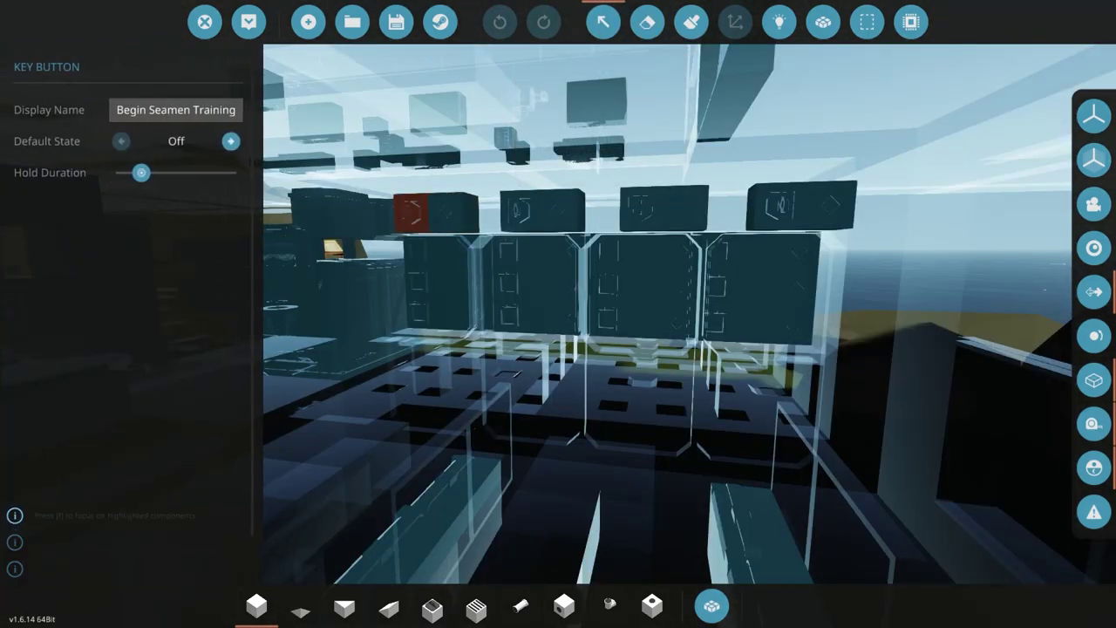
pyautogui.click(453, 212)
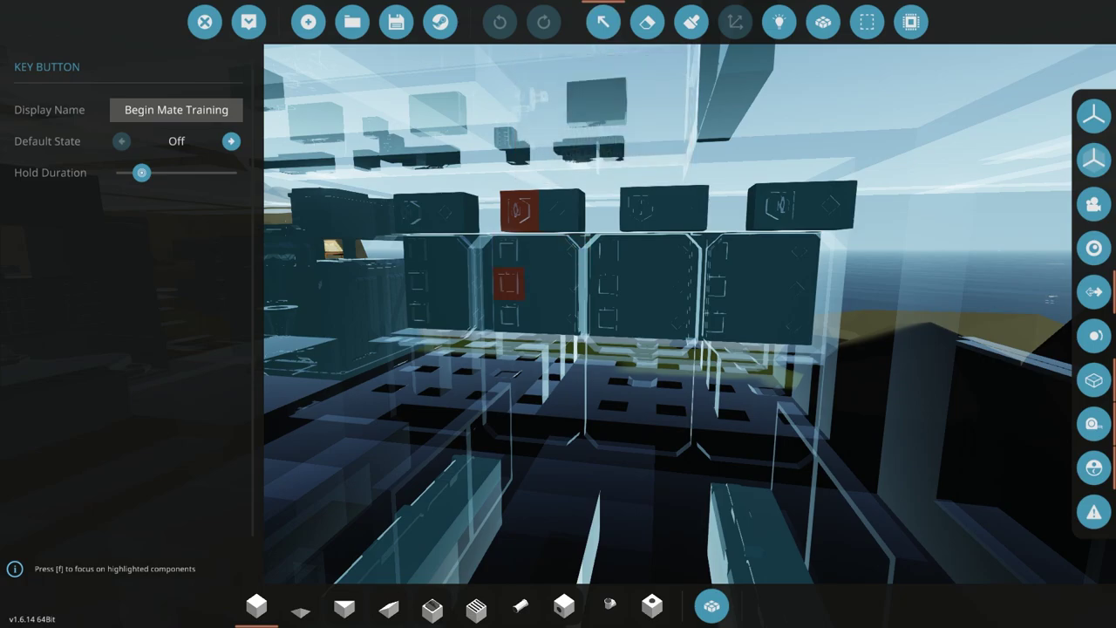
pyautogui.press('w')
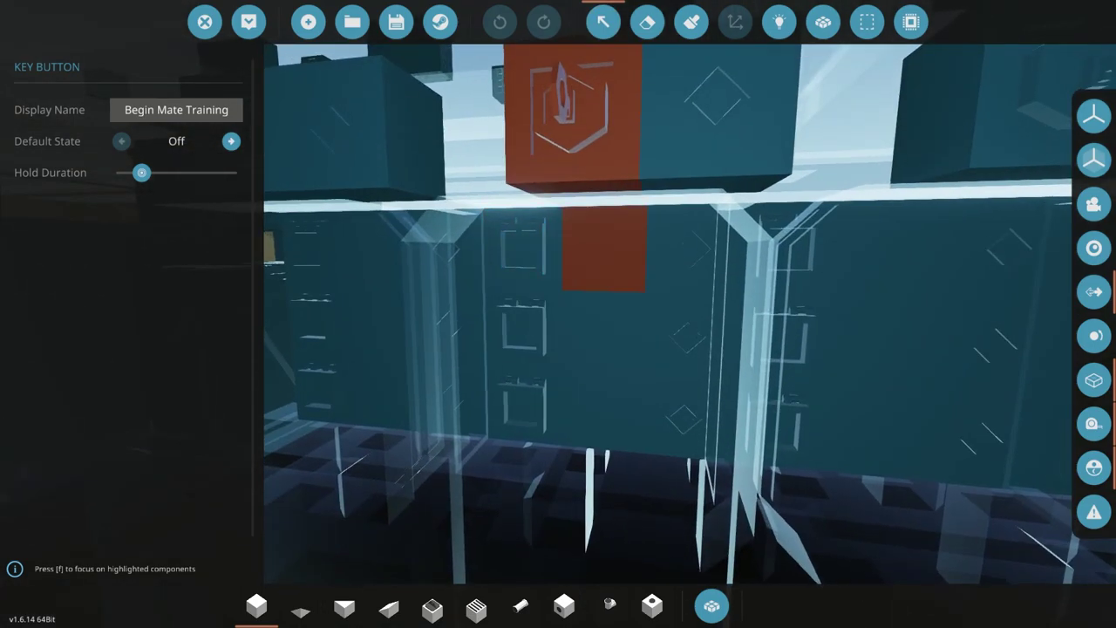
pyautogui.press('s')
pyautogui.click(533, 325)
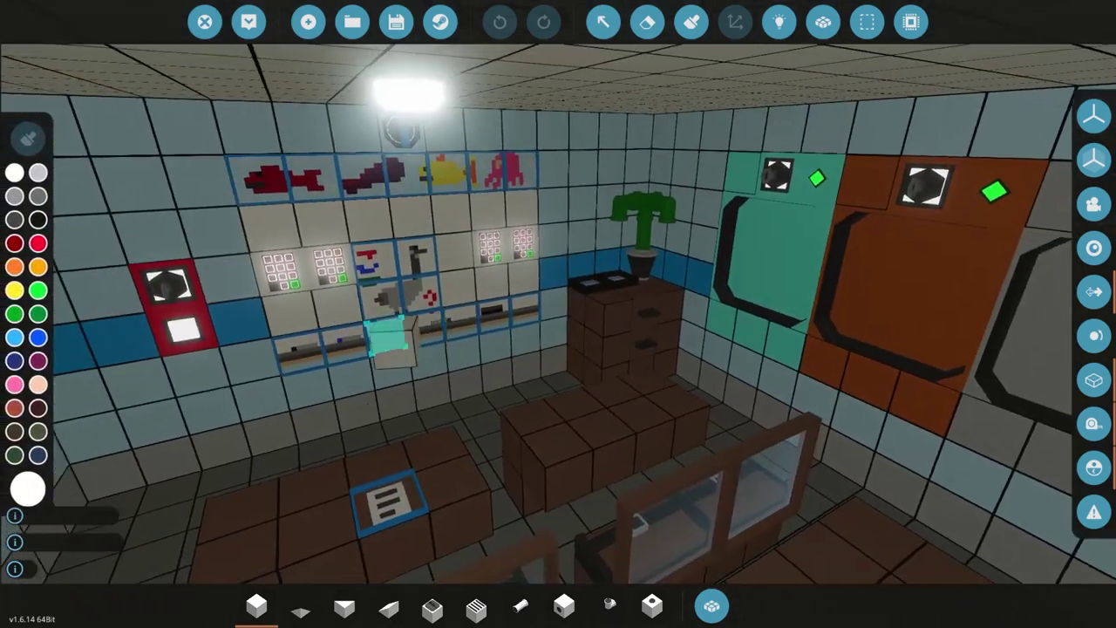
# View the four coloured wall panels in the training room and fly out into the large indoor pool hall.
pyautogui.press('s')
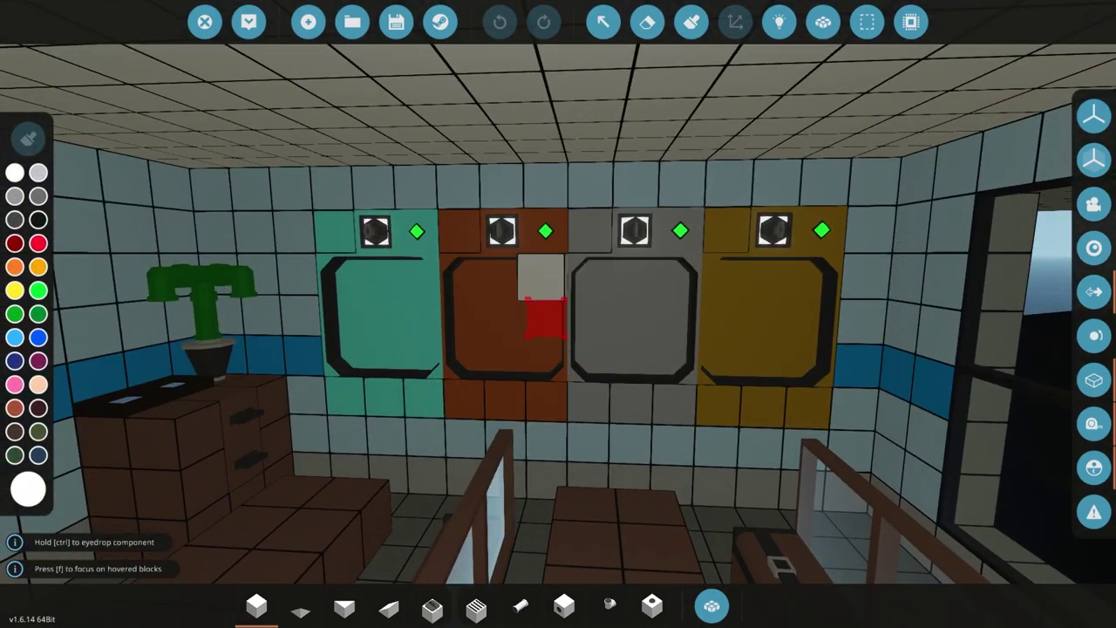
pyautogui.press('w')
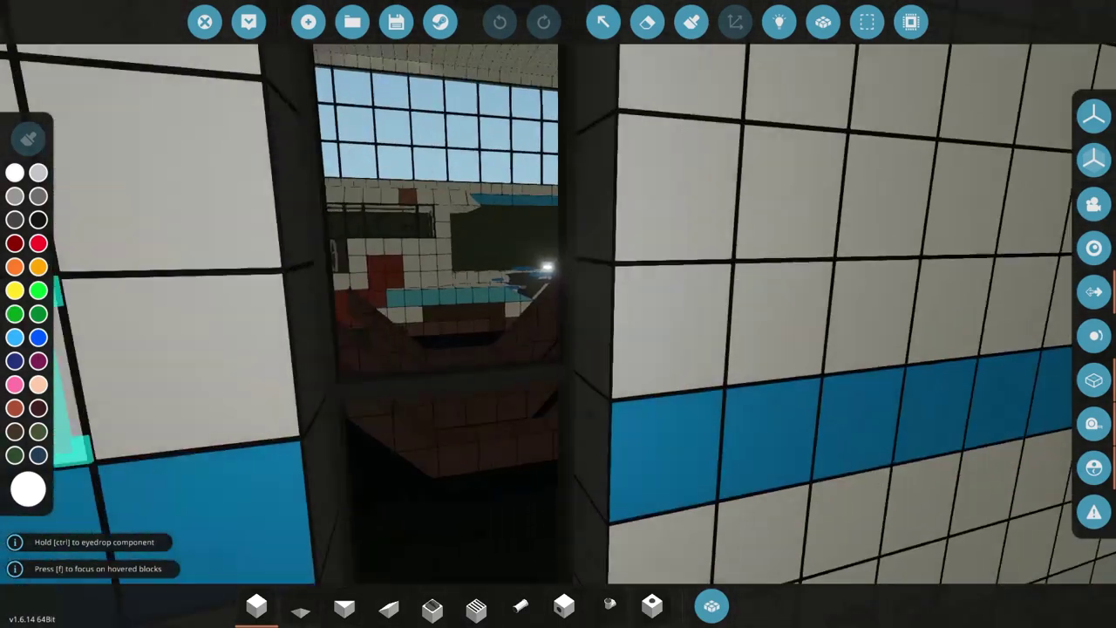
pyautogui.press('w')
pyautogui.press('s')
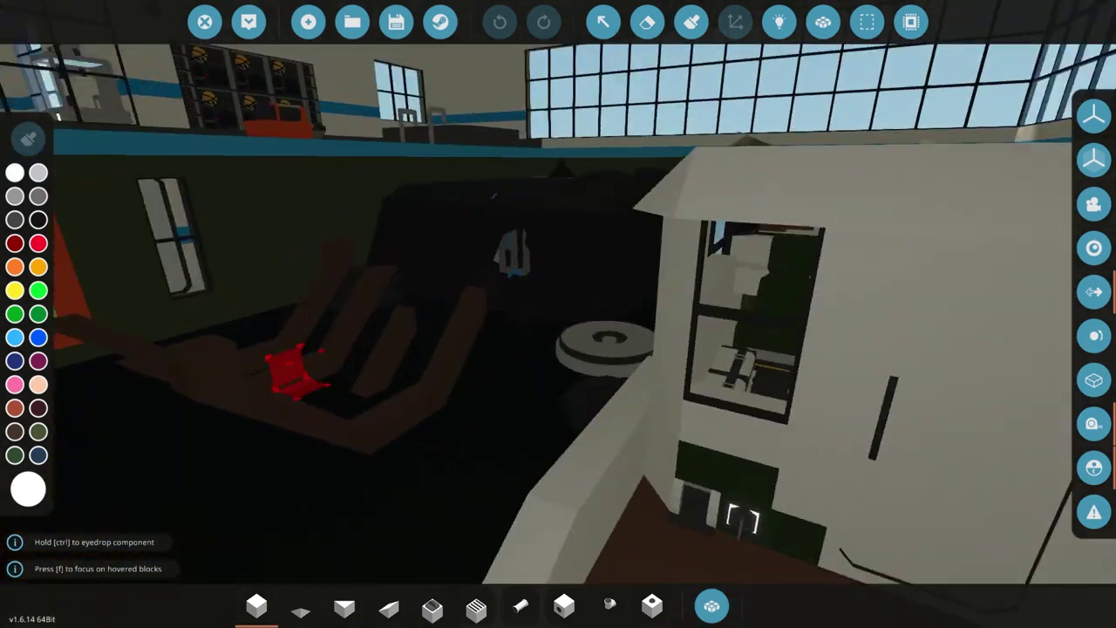
# Switch to paint mode and fly through the dark structures in the pool, examining their pipes and inner passages.
pyautogui.press('w')
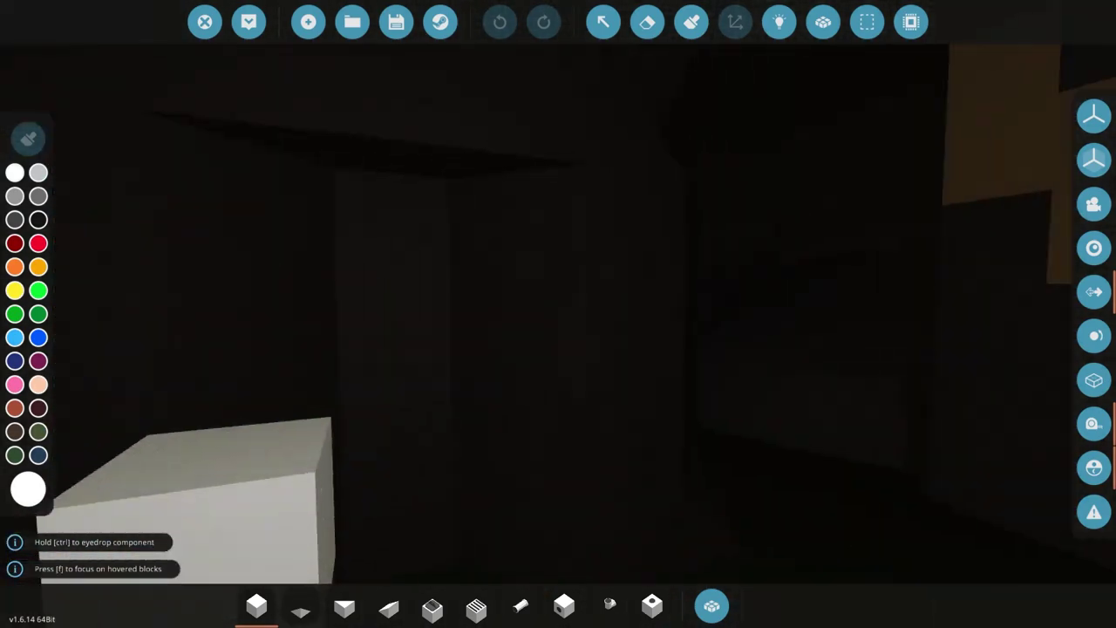
pyautogui.click(691, 21)
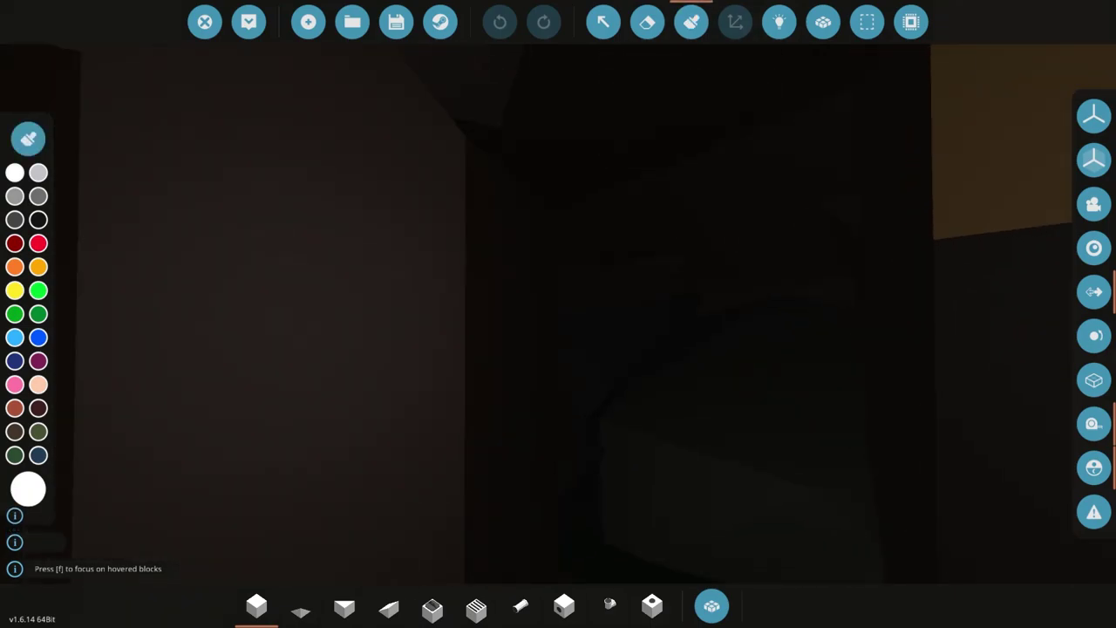
pyautogui.press('w')
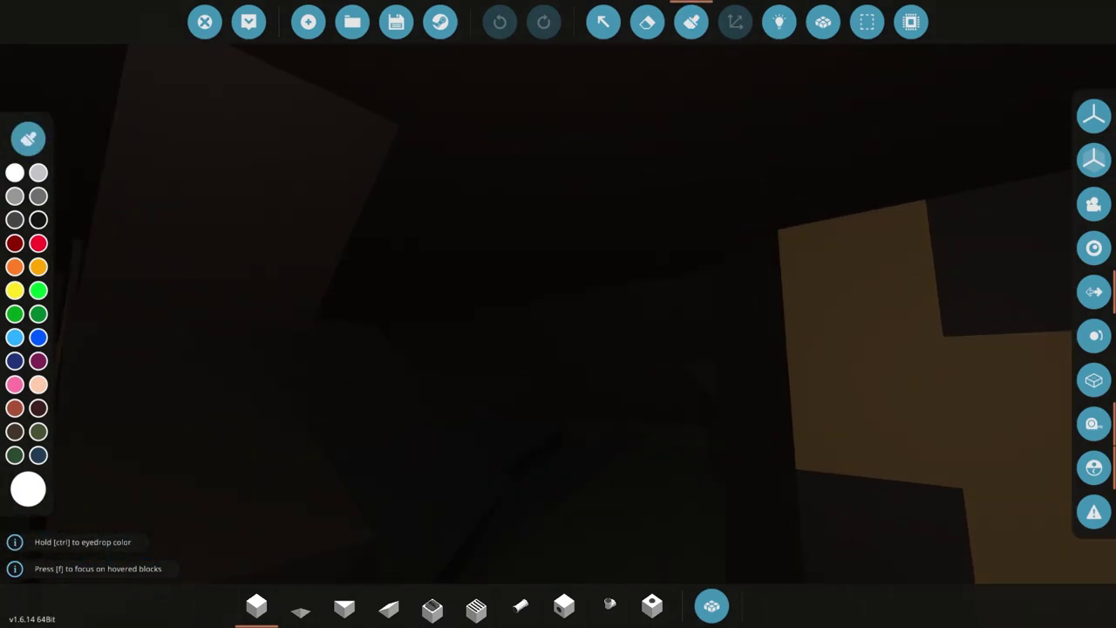
pyautogui.press('w')
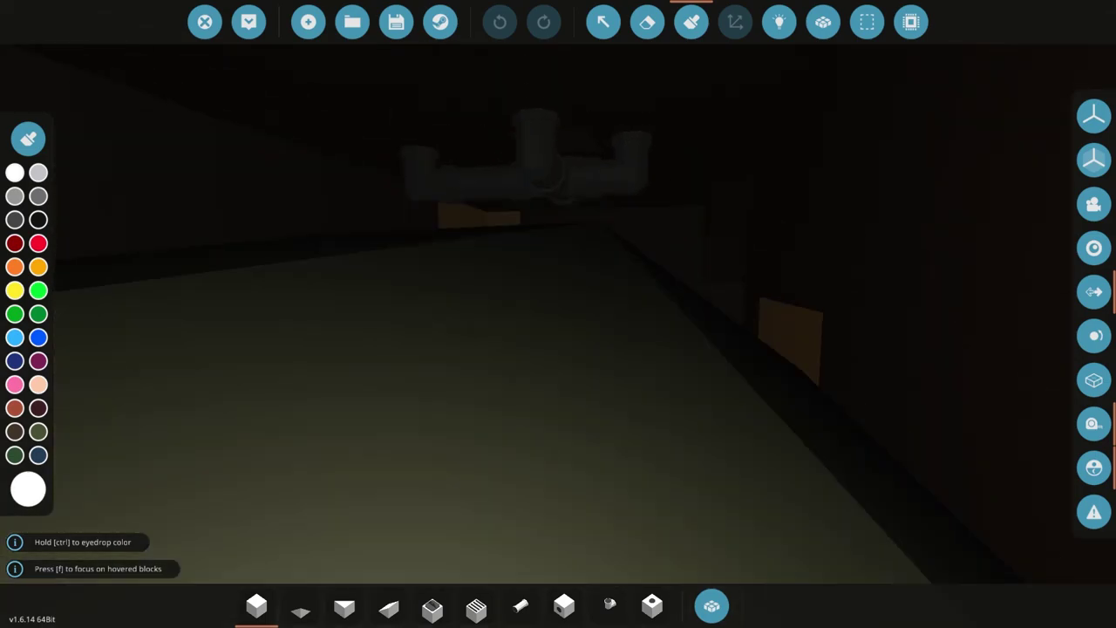
pyautogui.press('w')
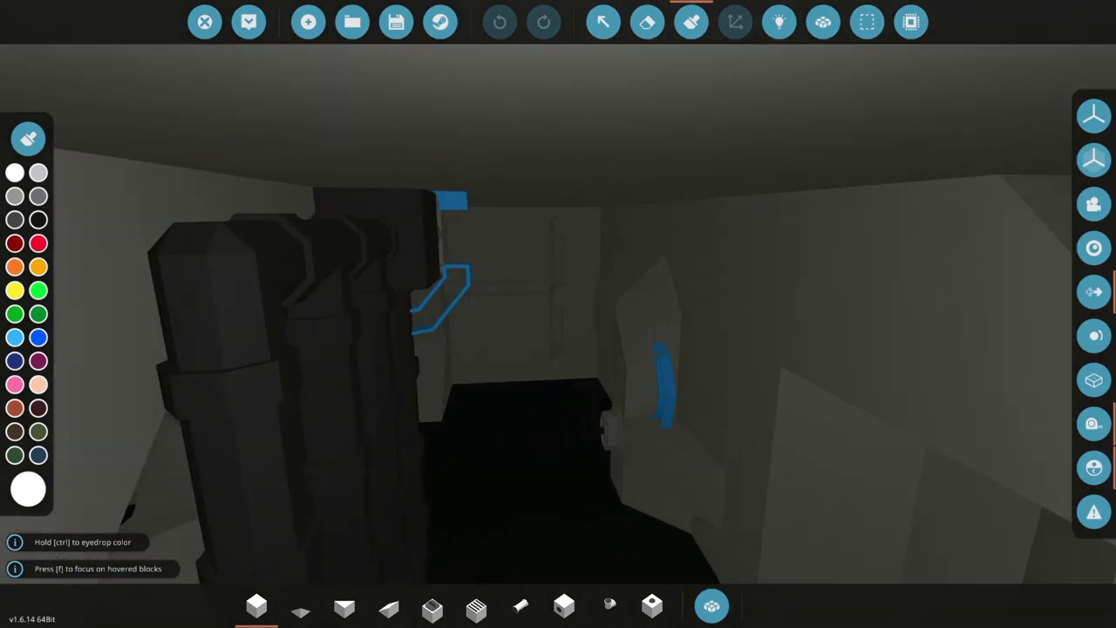
# Inspect the grey piped unit with the yellow-striped button, and back out to an overview of the pool and boat.
pyautogui.press('s')
pyautogui.press('w')
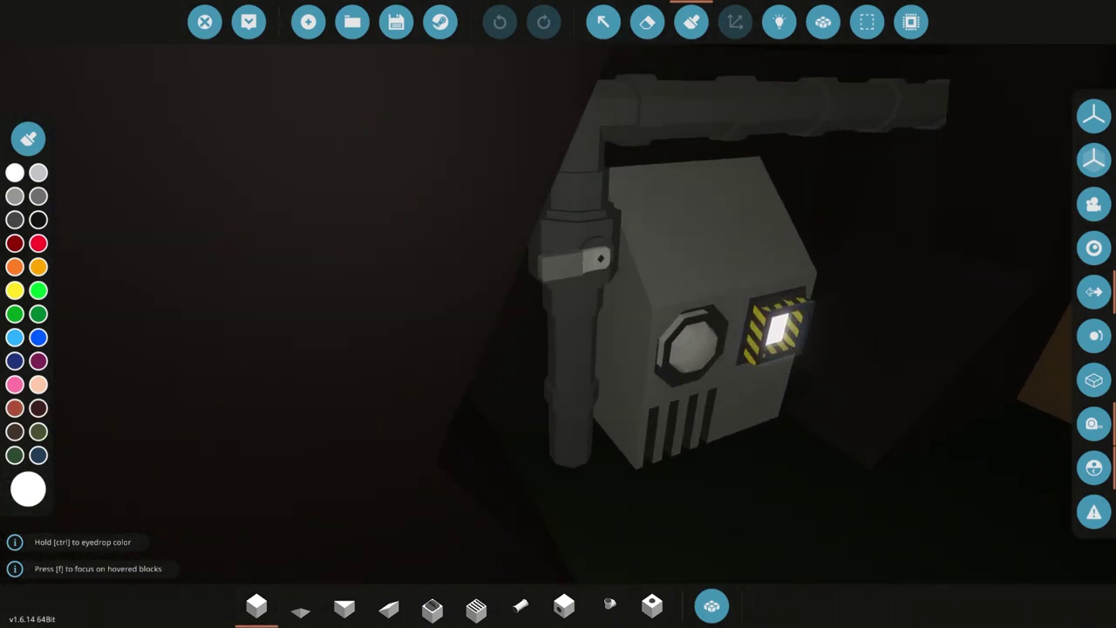
pyautogui.press('w')
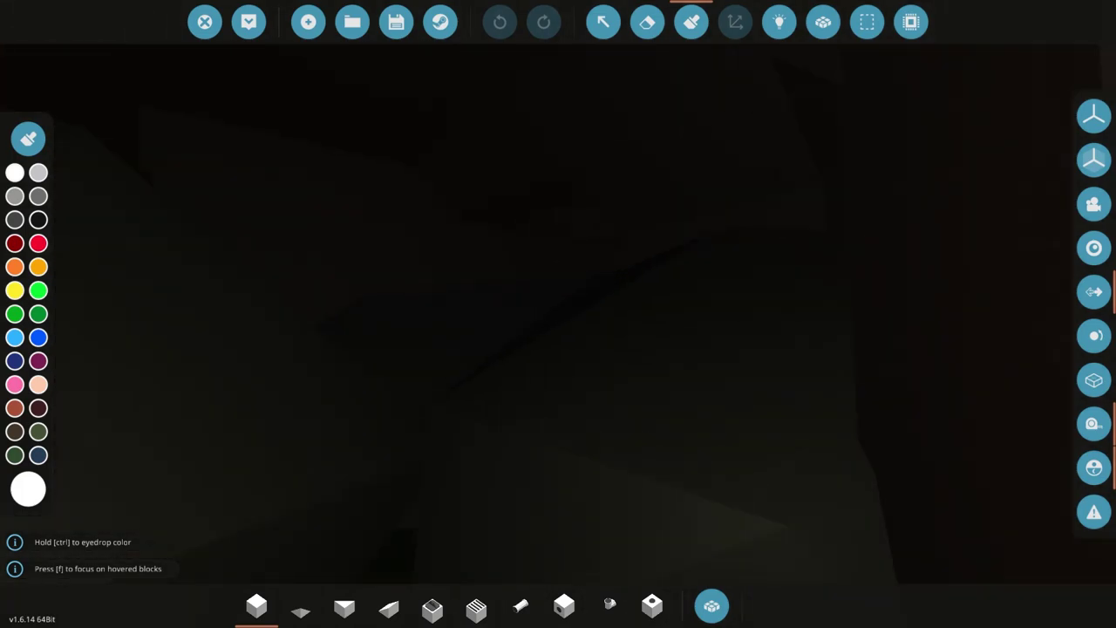
pyautogui.press('w')
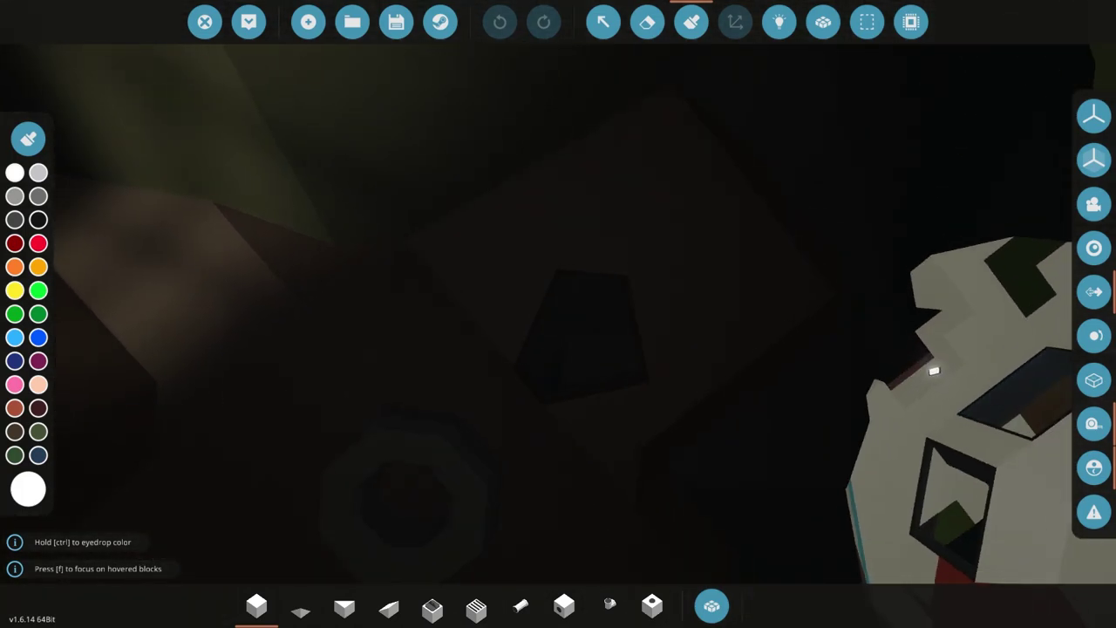
pyautogui.press('s')
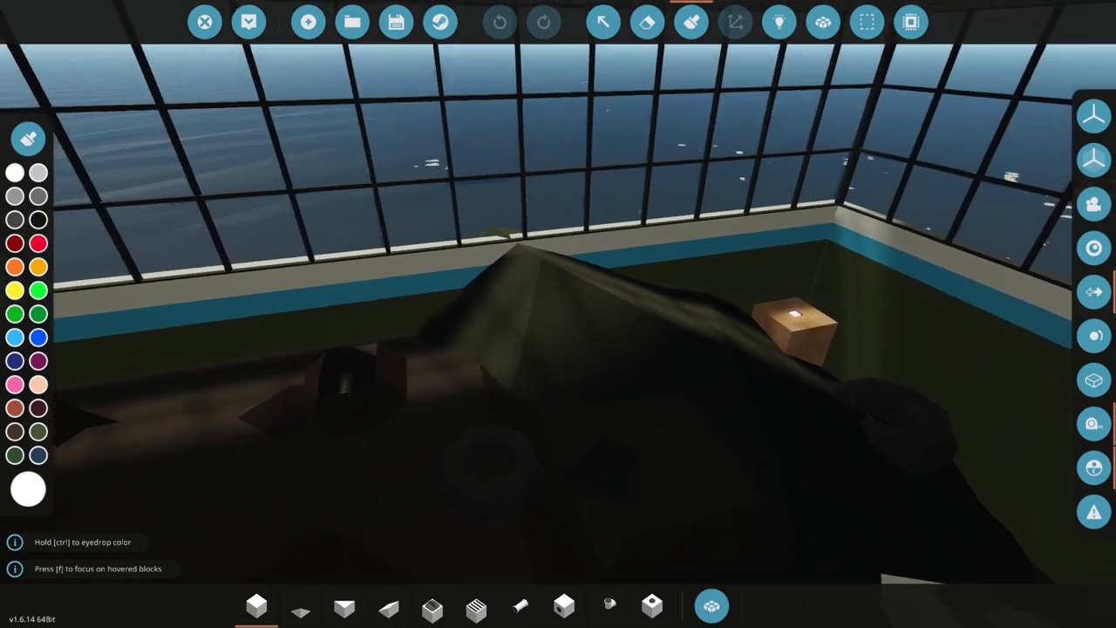
pyautogui.press('s')
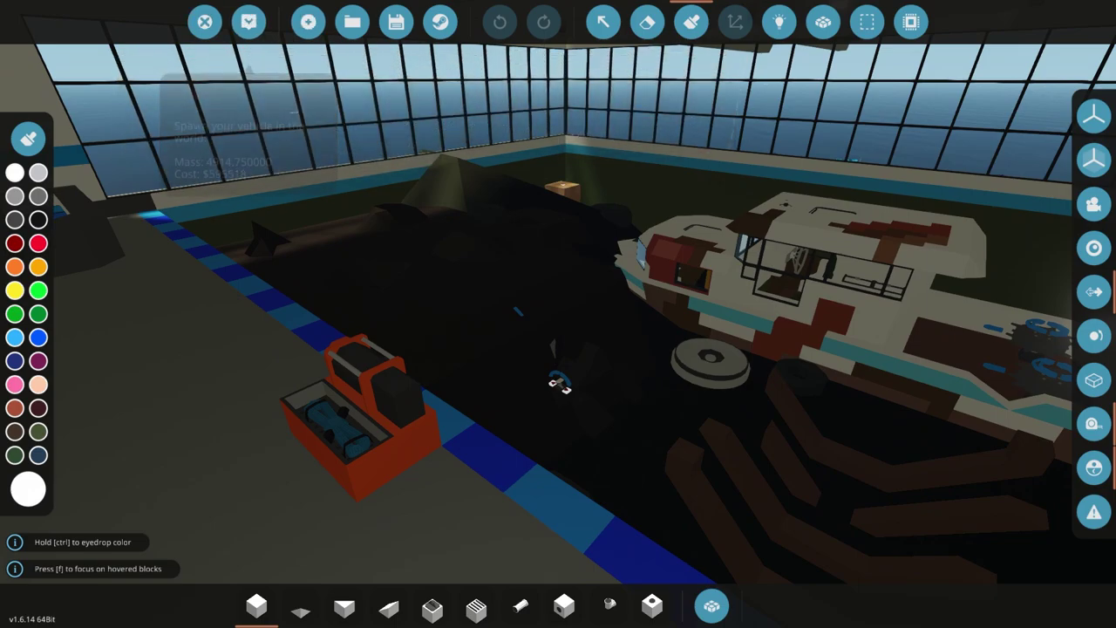
# View the pool's ladder wall and the glazed room beside the equipment lockers, and fly into the lobby with the security office.
pyautogui.press('w')
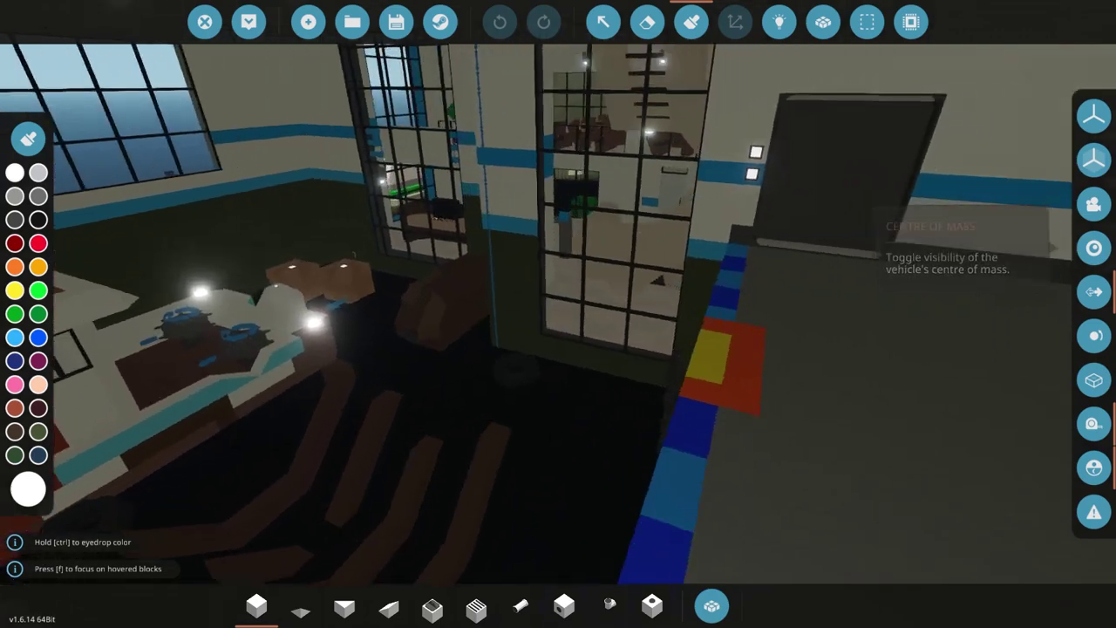
pyautogui.press('w')
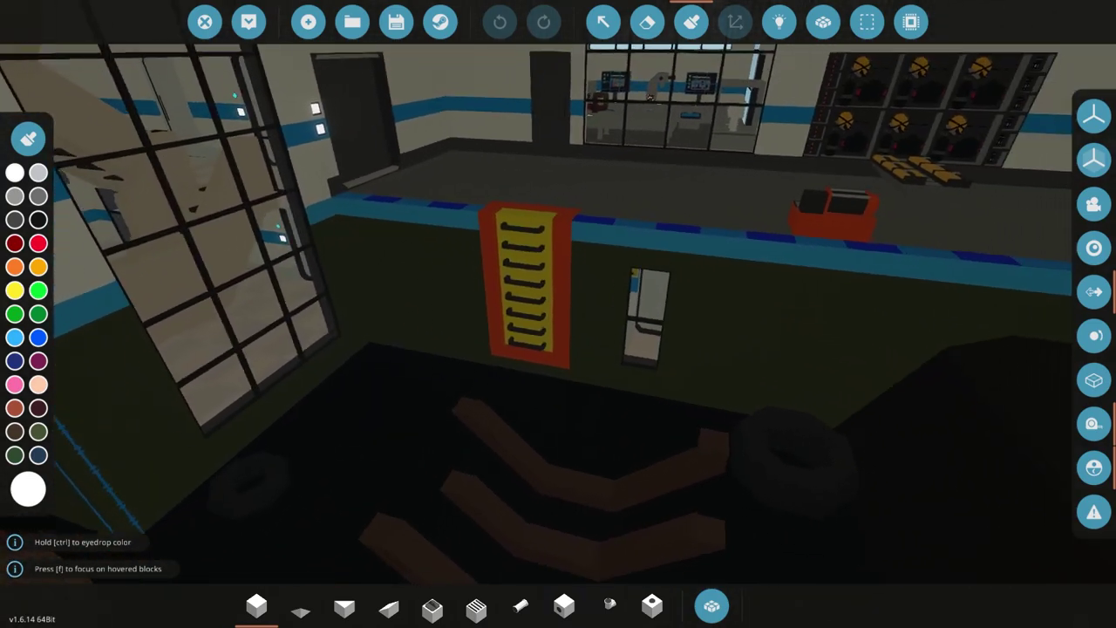
pyautogui.press('w')
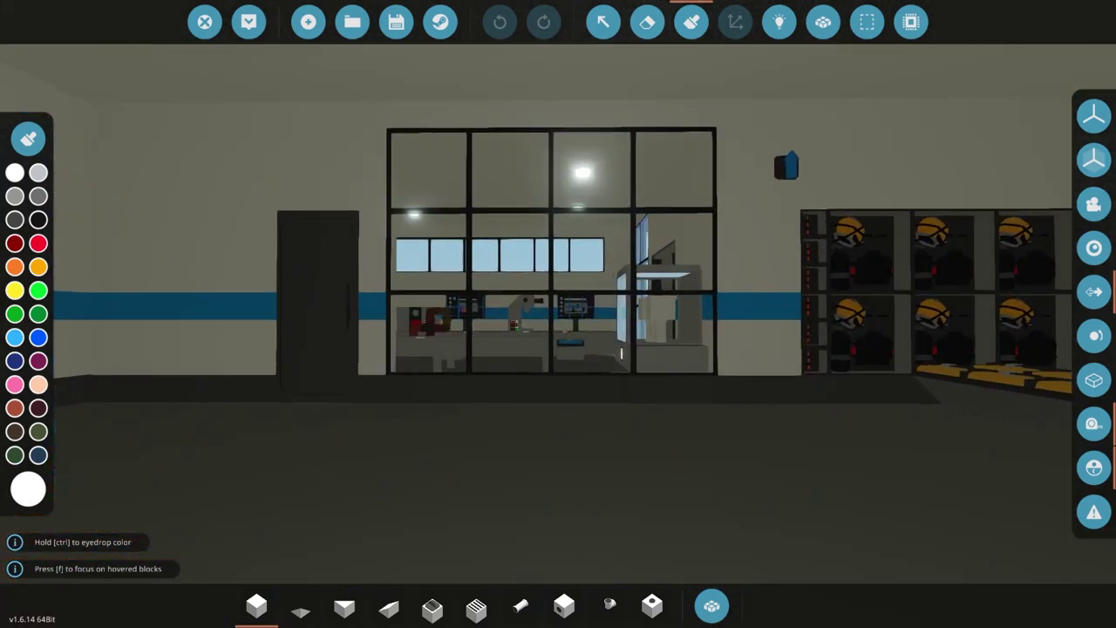
pyautogui.press('w')
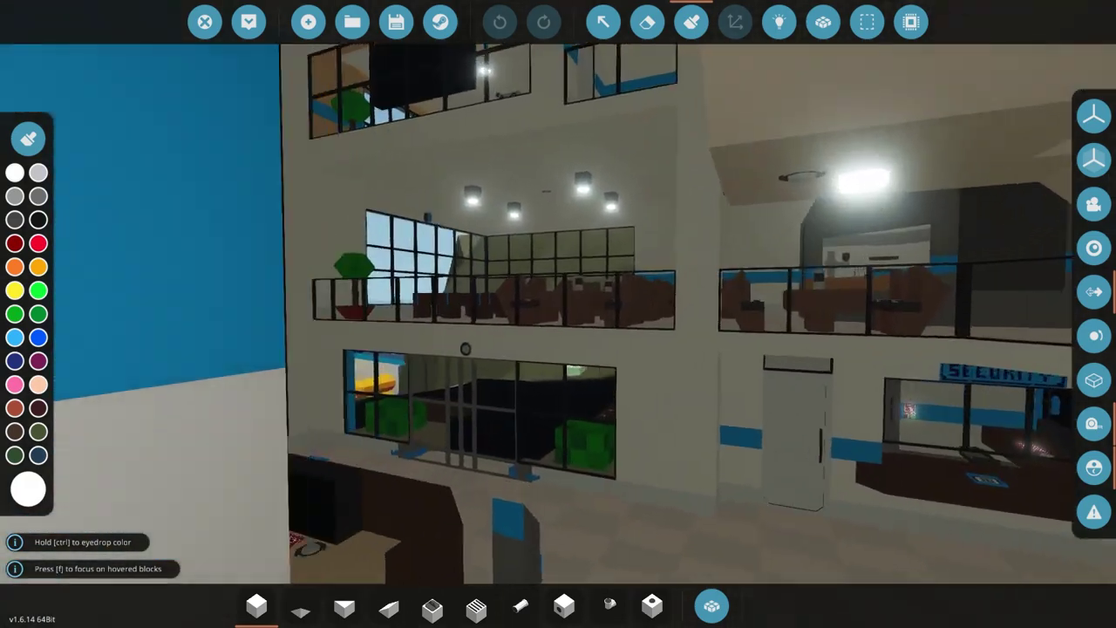
pyautogui.press('w')
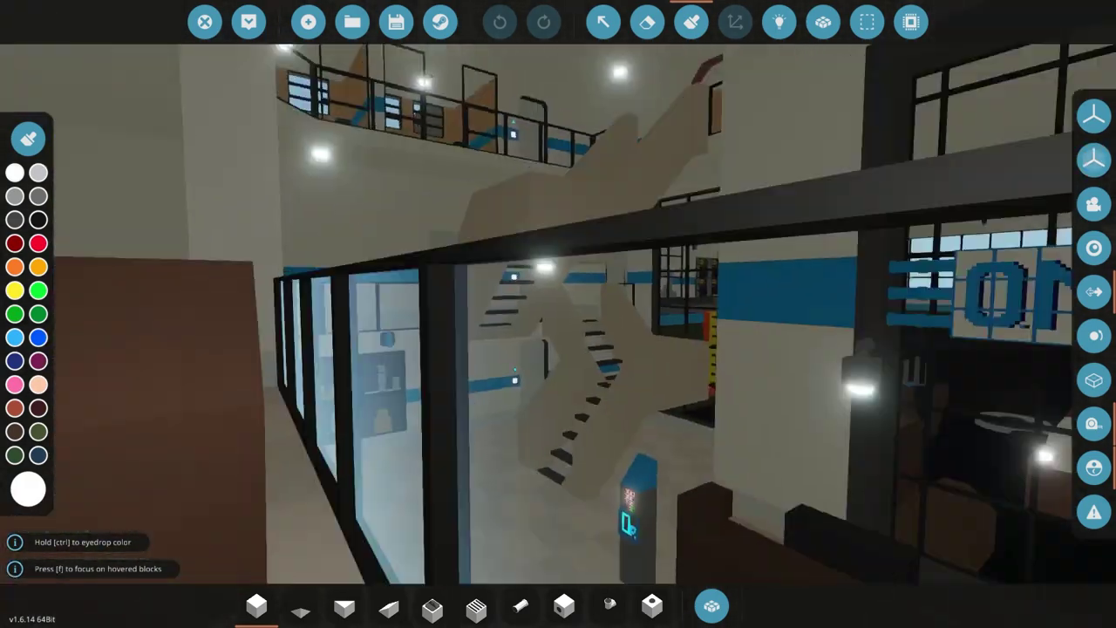
# Look over the OMUA entrance, the dining area and the upper-floor offices around the staircase.
pyautogui.press('space')
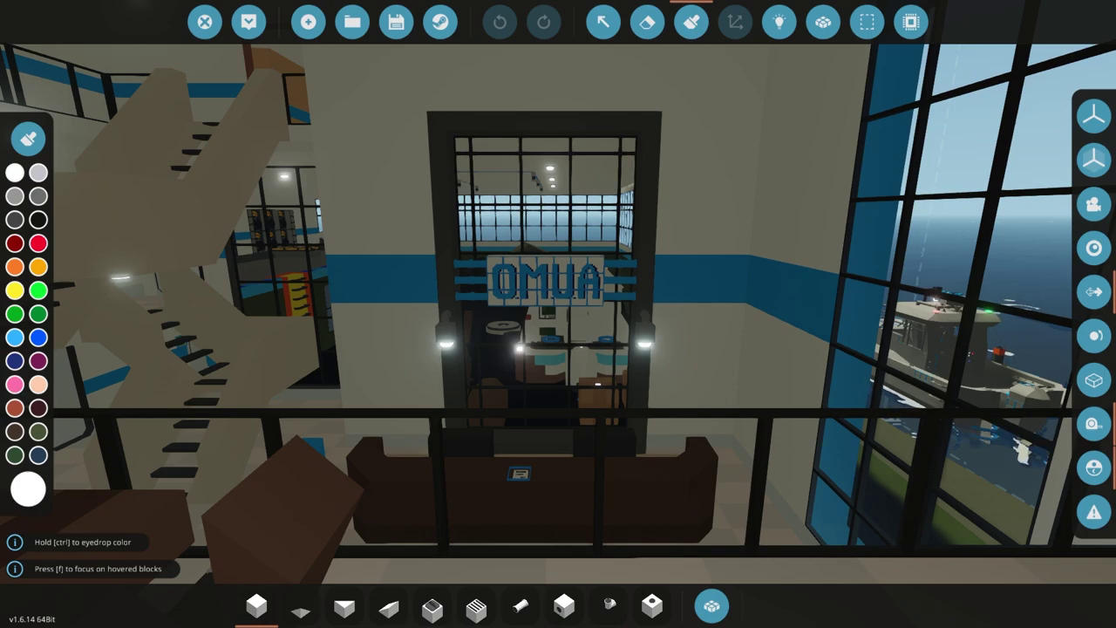
pyautogui.press('w')
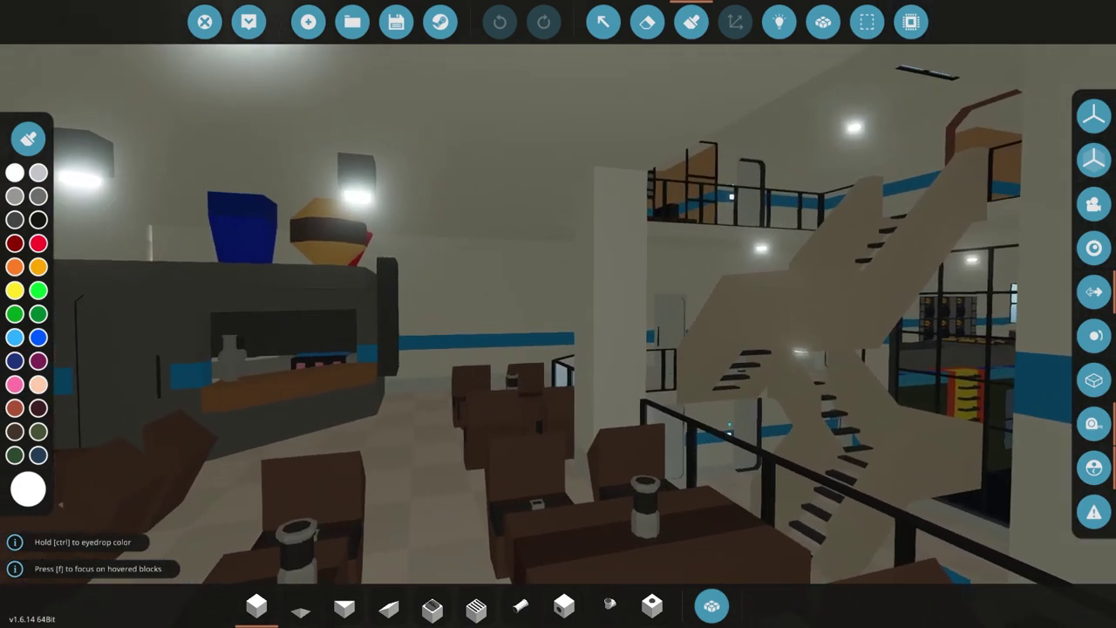
pyautogui.press('w')
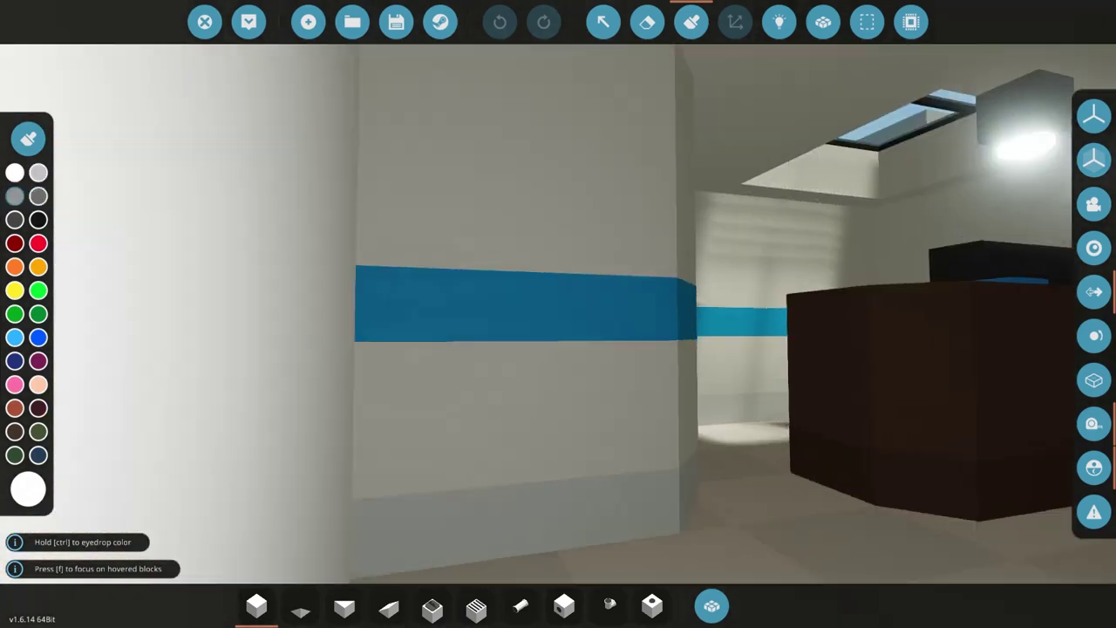
pyautogui.press('w')
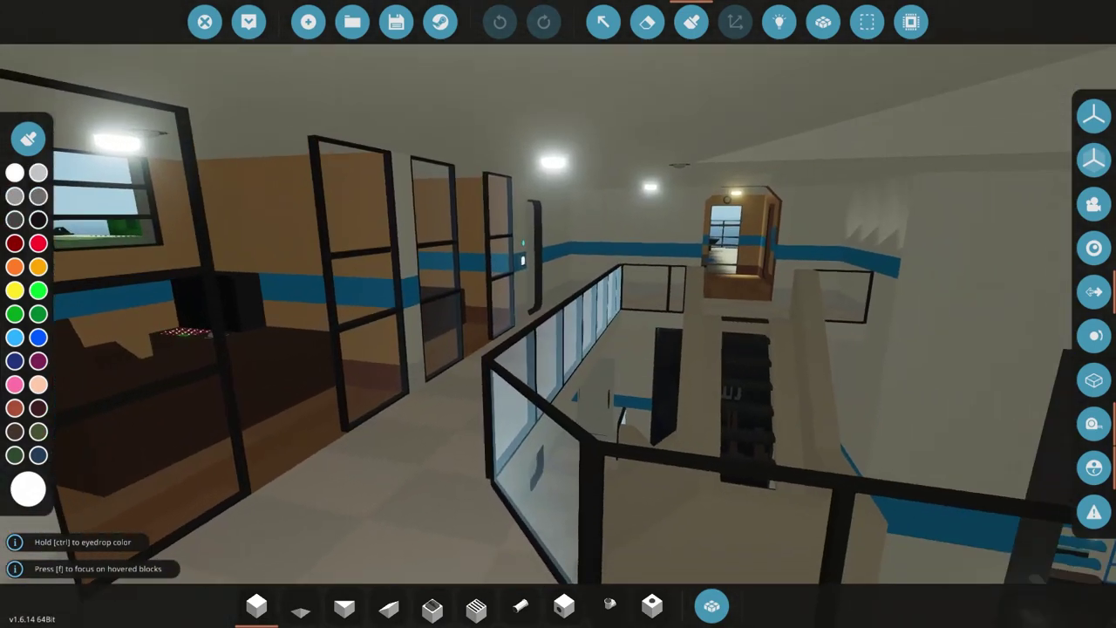
pyautogui.press('w')
pyautogui.press('s')
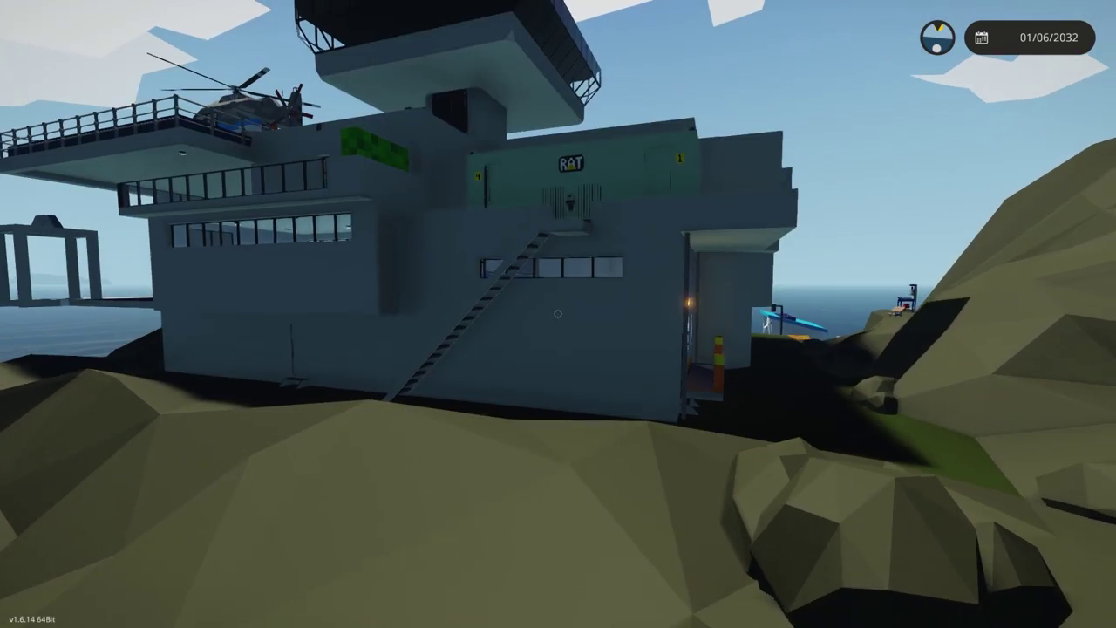
# Open the photo camera outside the building, hide its interface and pull the view back over the rocky coast.
pyautogui.press('F1')
pyautogui.press('s')
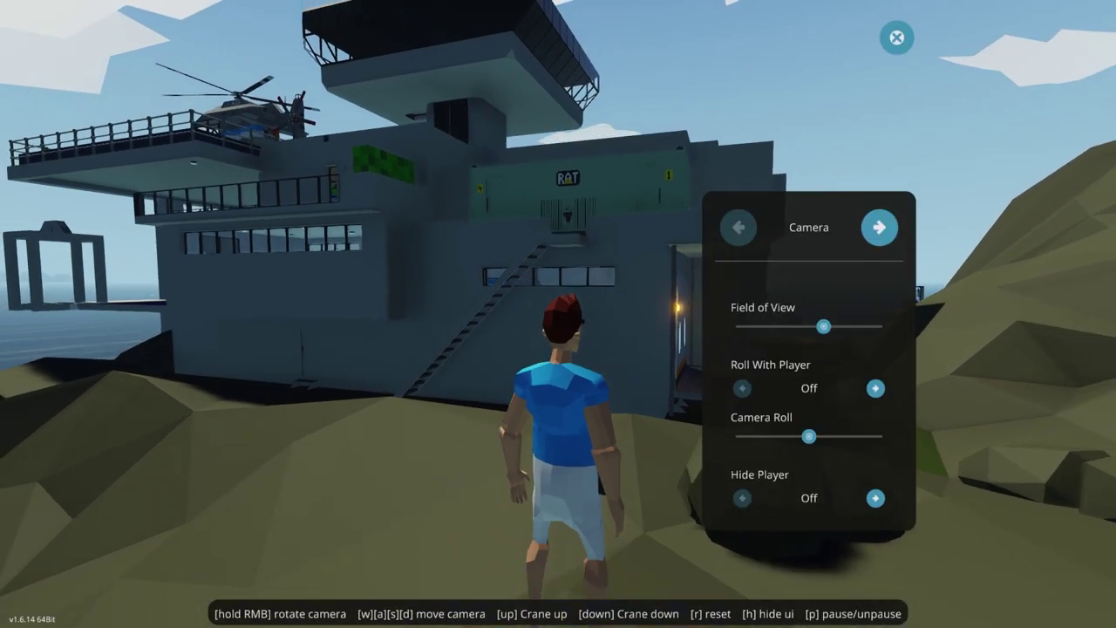
pyautogui.press('h')
pyautogui.press('s')
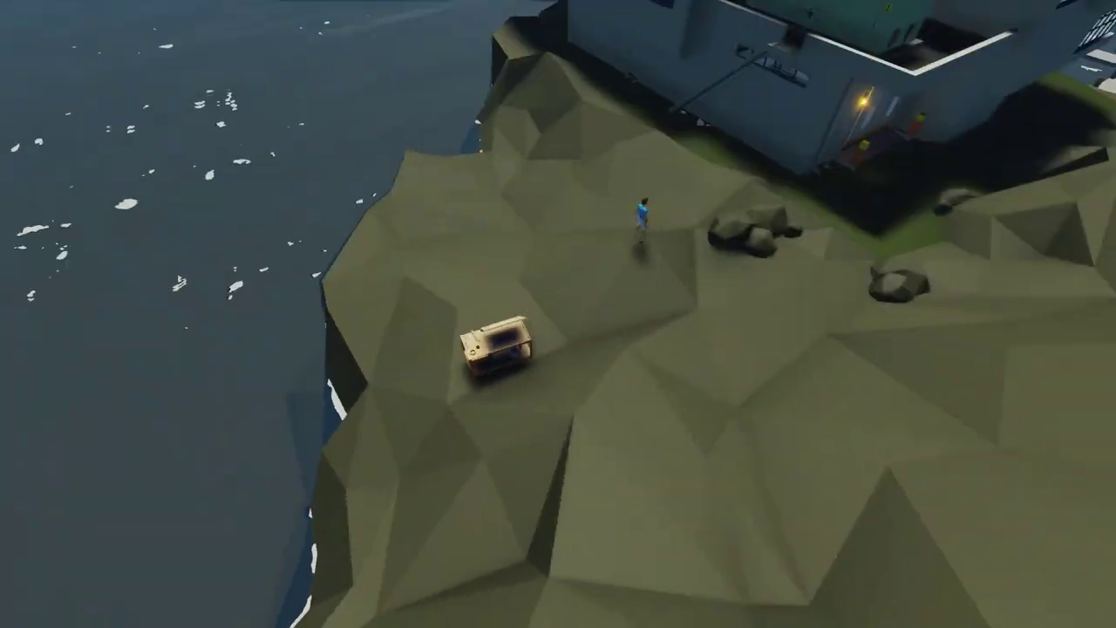